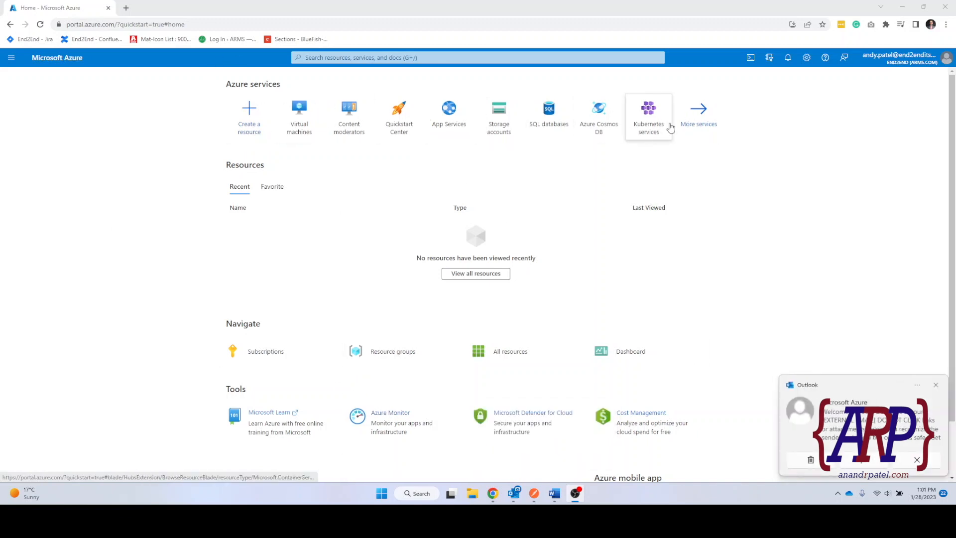
# Dismiss the Outlook mail notification and expand the portal's navigation menu.
pyautogui.click(936, 387)
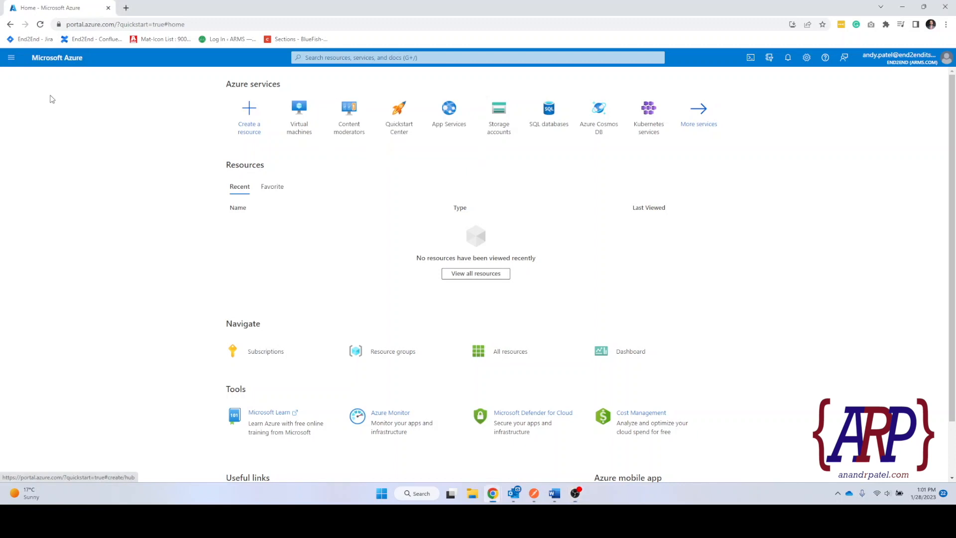
pyautogui.click(11, 58)
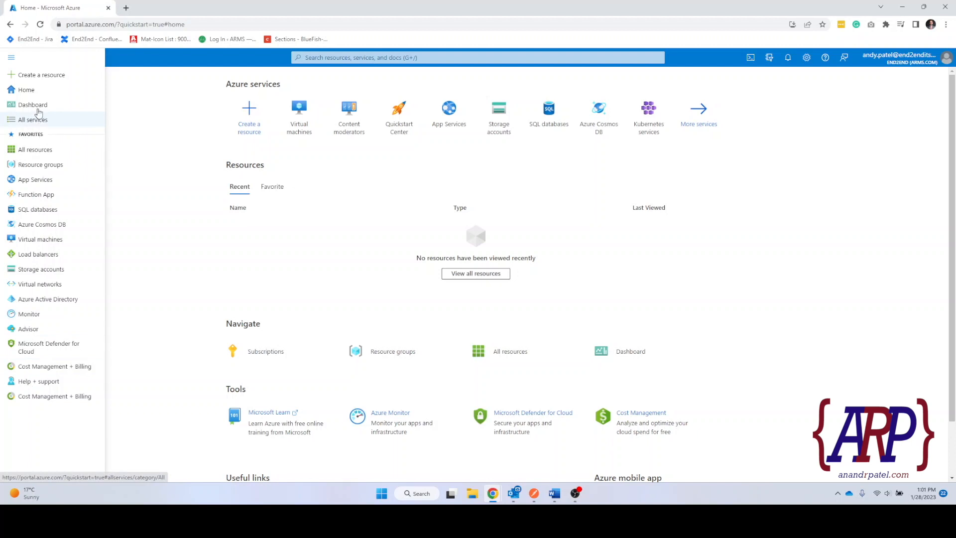
# Open All services and filter the list to the Compute category.
pyautogui.click(30, 125)
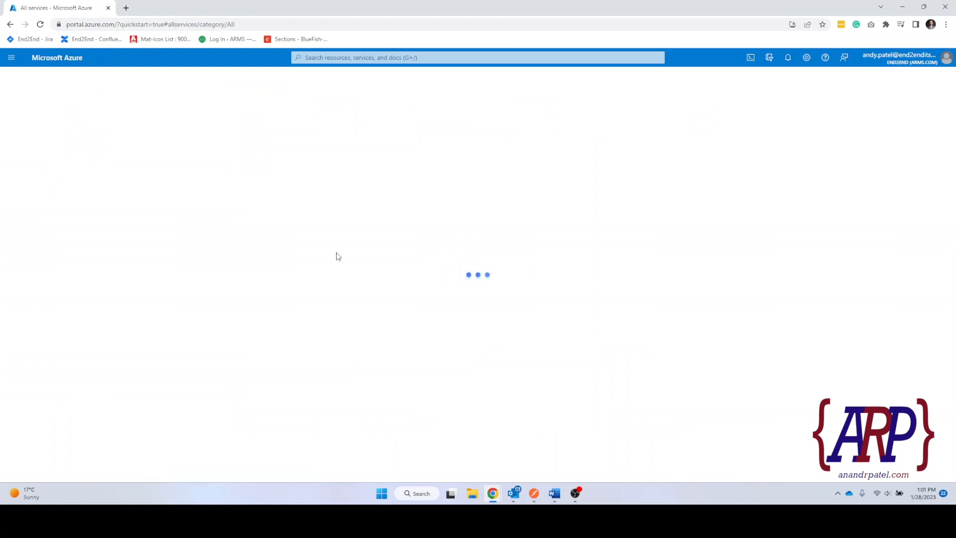
pyautogui.moveTo(339, 253)
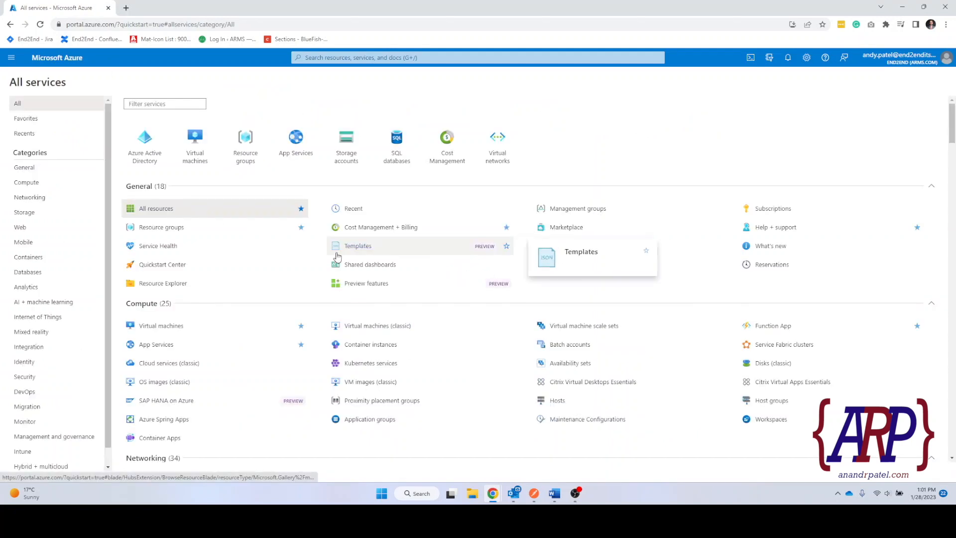
pyautogui.scroll(-20, 419, 257)
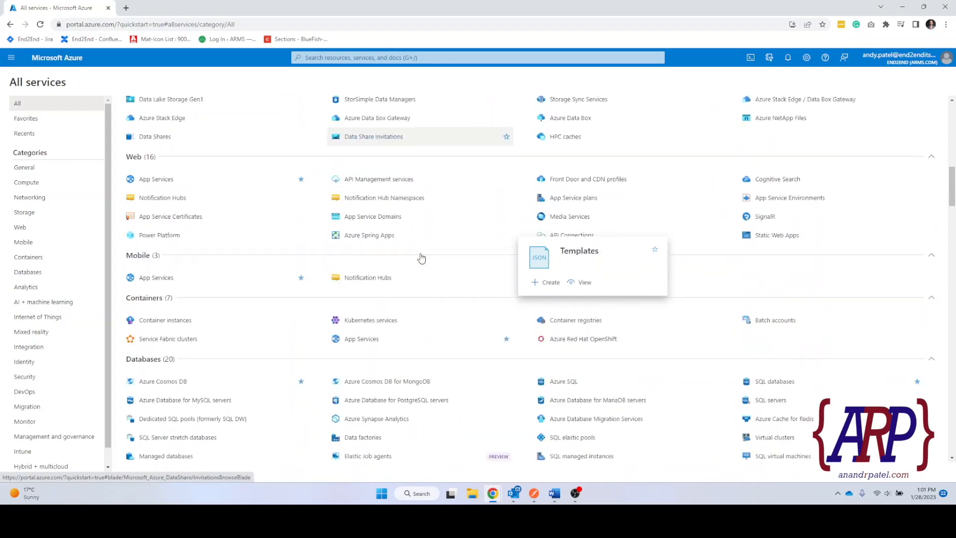
pyautogui.scroll(-20, 418, 257)
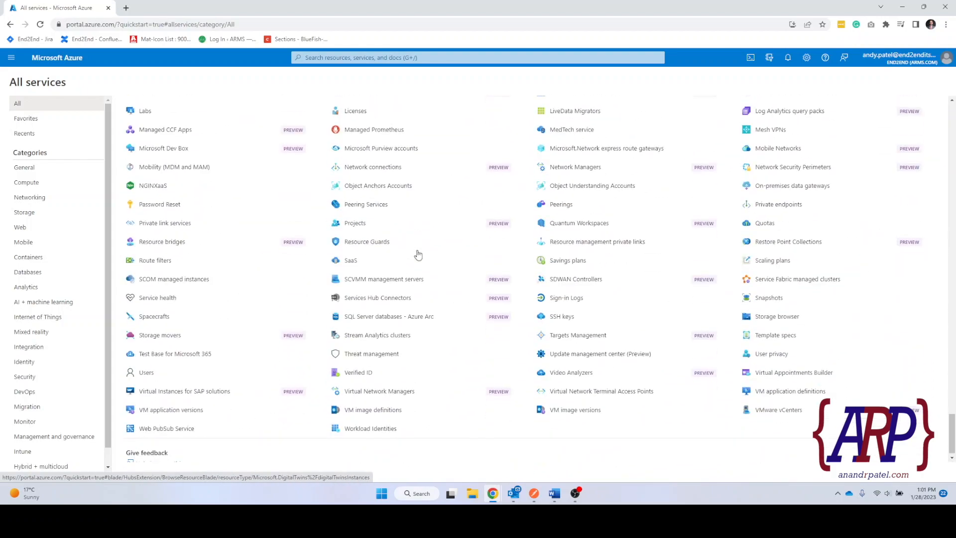
pyautogui.scroll(20, 418, 254)
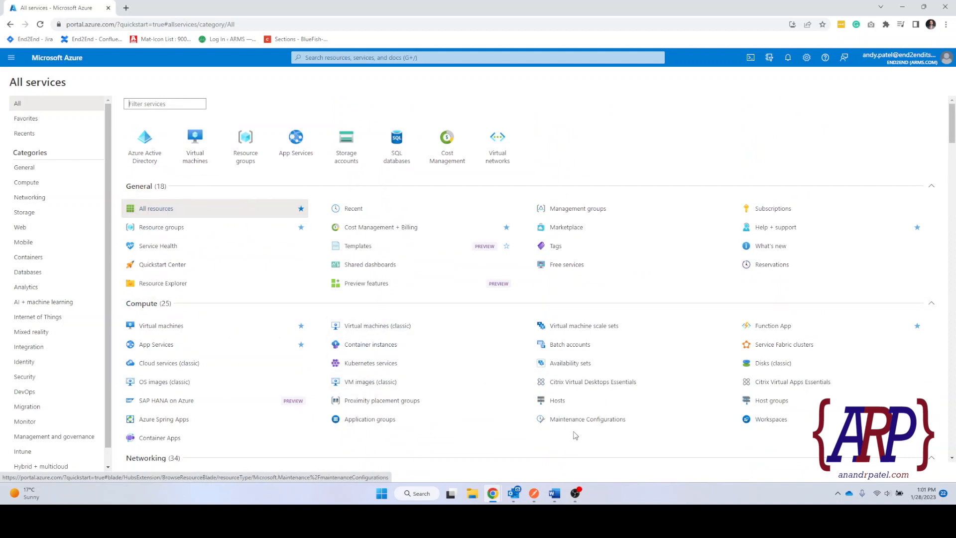
pyautogui.moveTo(243, 272)
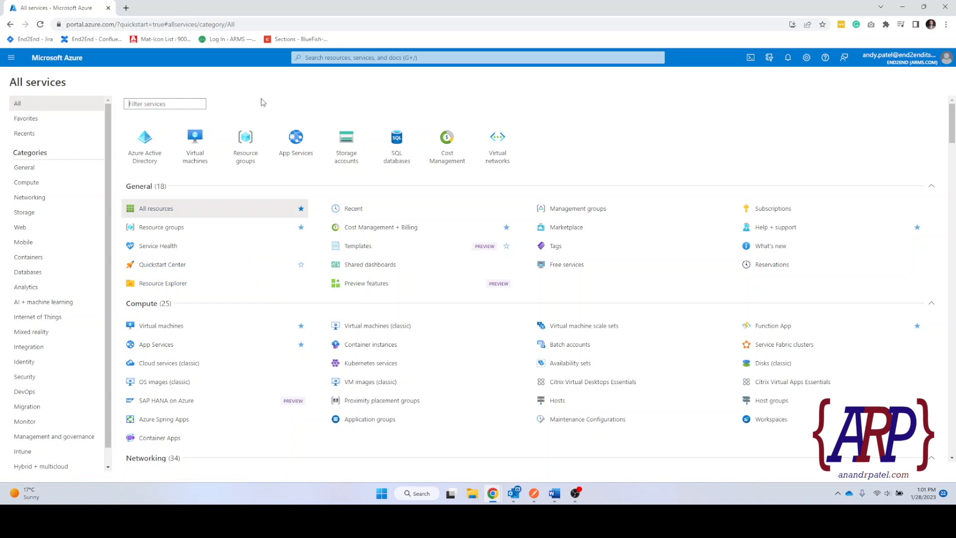
pyautogui.click(54, 186)
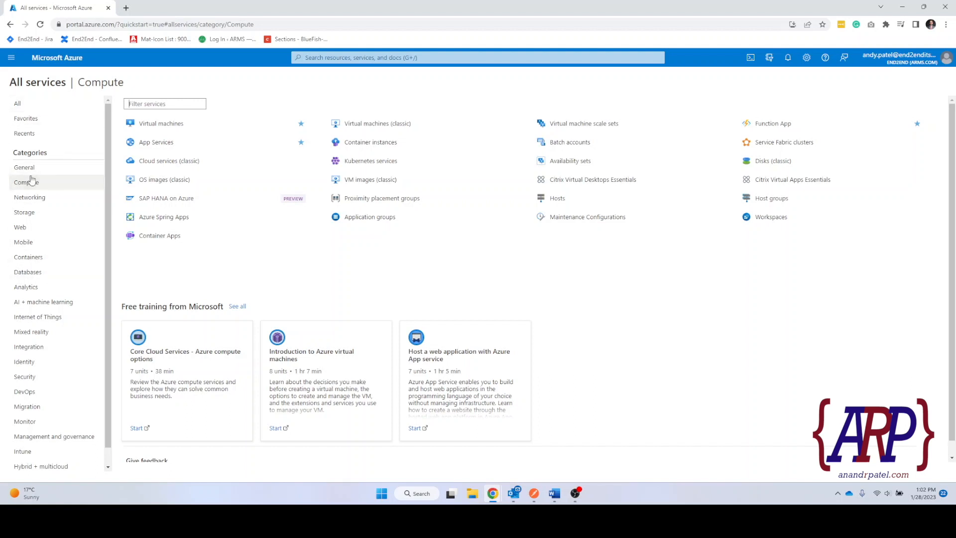
pyautogui.scroll(-1, 53, 292)
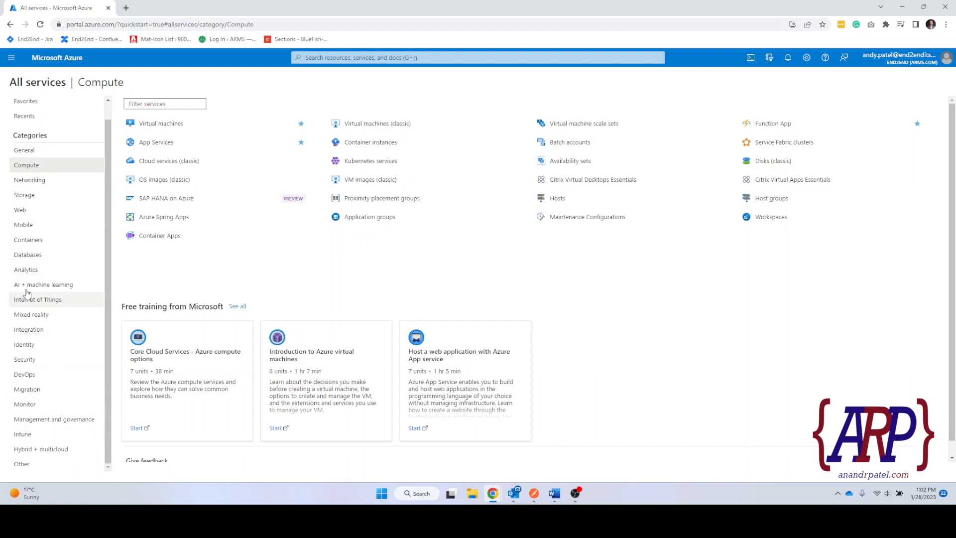
pyautogui.scroll(1, 30, 317)
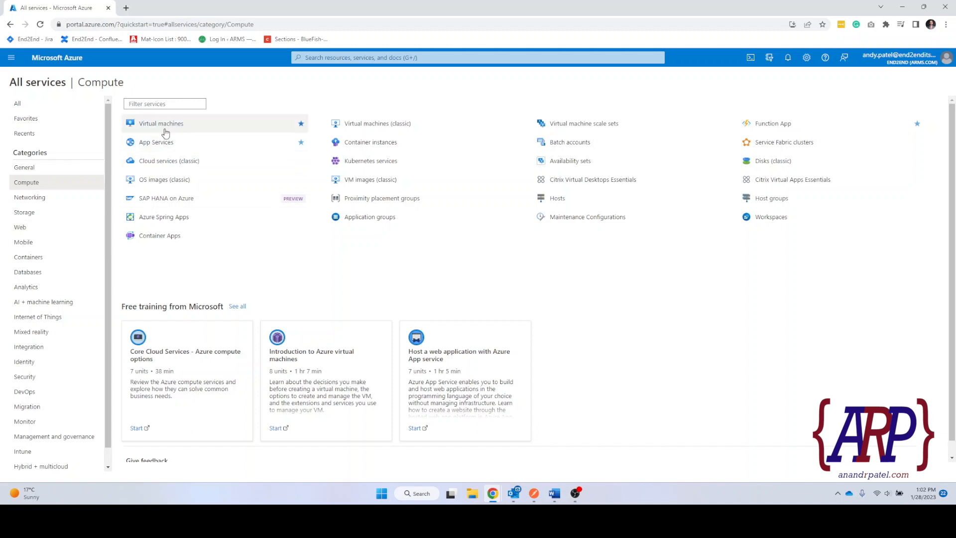
pyautogui.moveTo(165, 133)
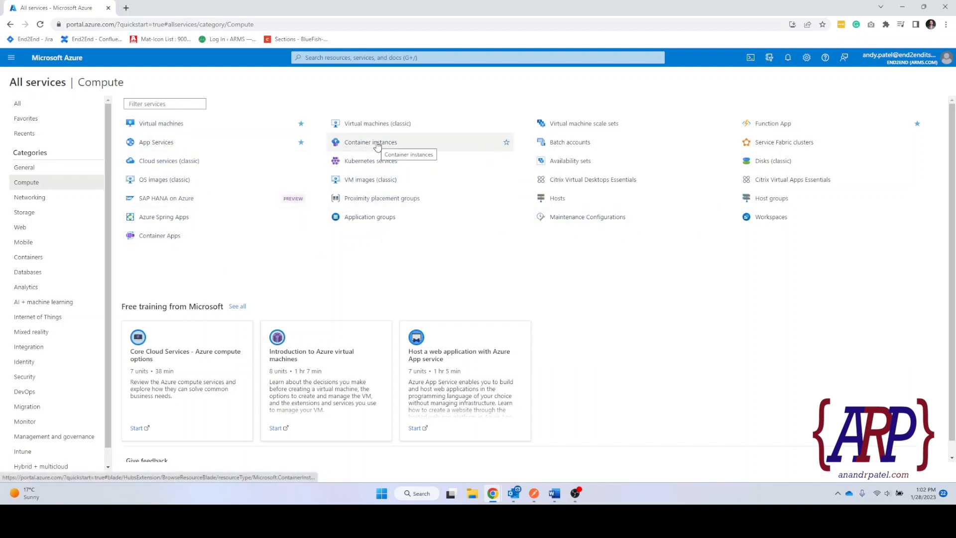
pyautogui.moveTo(375, 143)
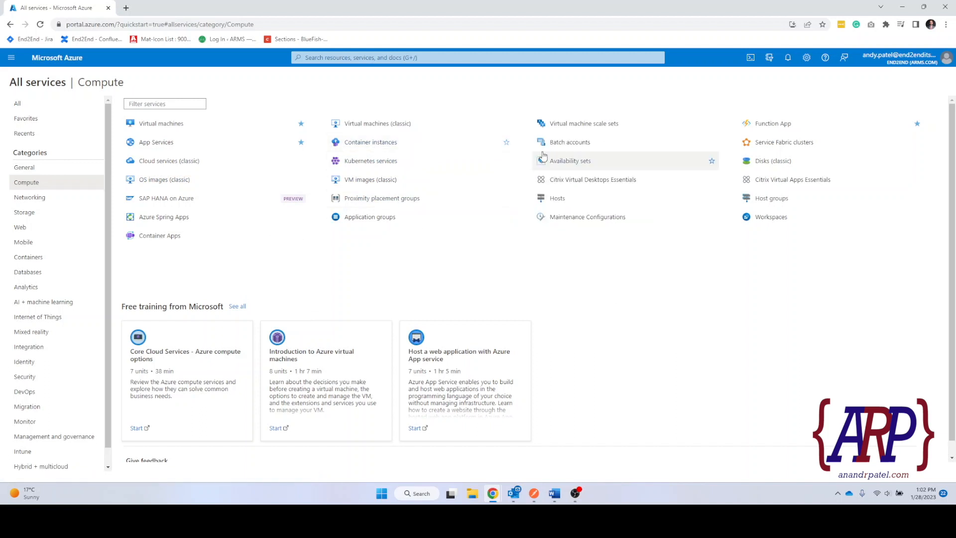
pyautogui.moveTo(595, 128)
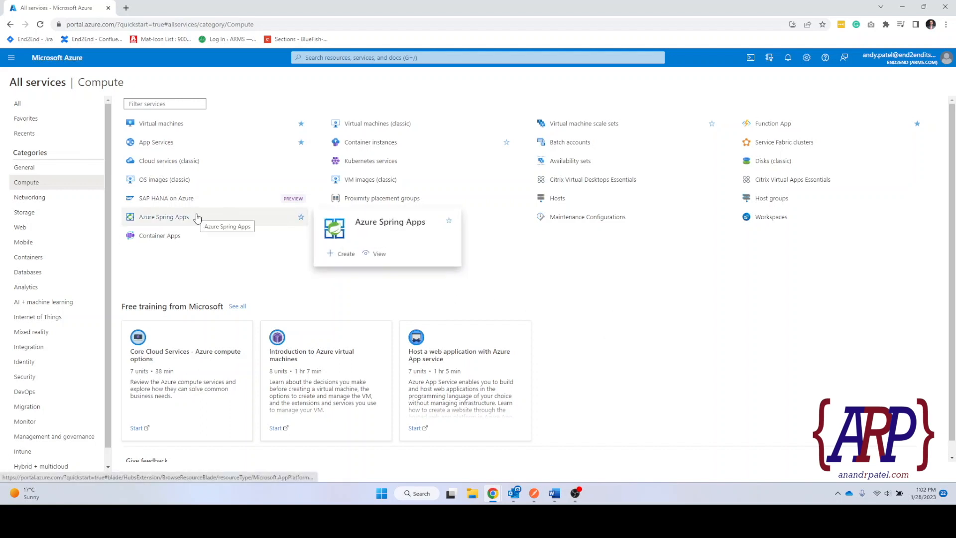
# From the Virtual machines page, choose Create > Azure virtual machine.
pyautogui.click(149, 130)
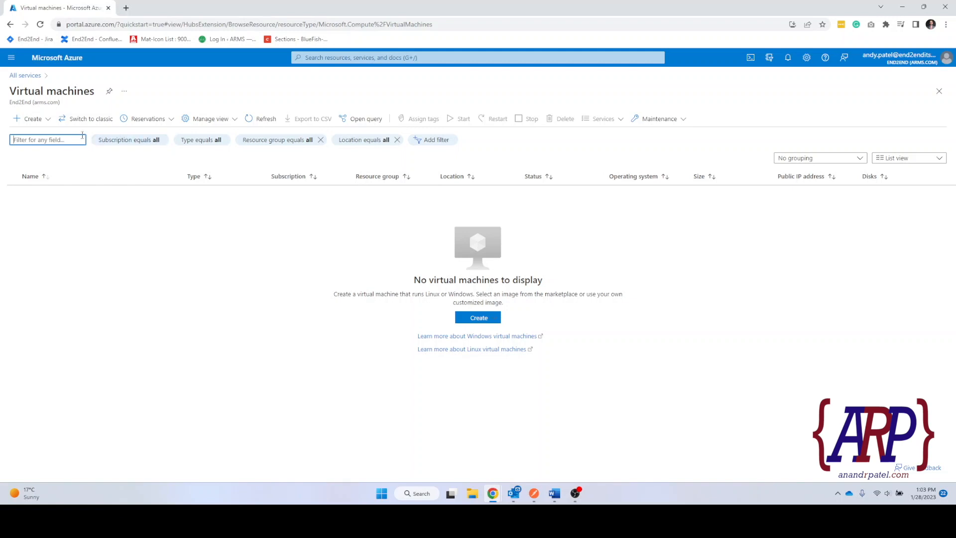
pyautogui.click(26, 119)
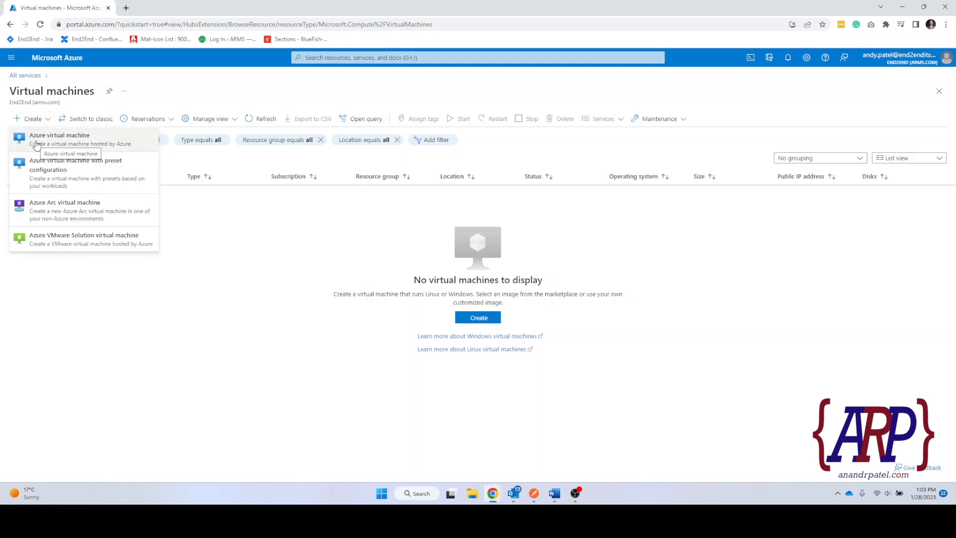
pyautogui.click(117, 145)
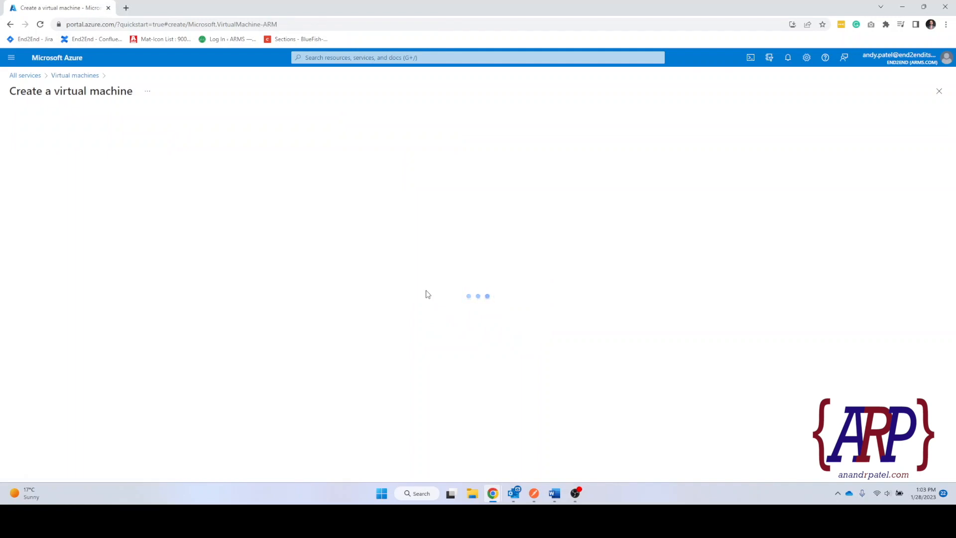
pyautogui.scroll(-1, 427, 294)
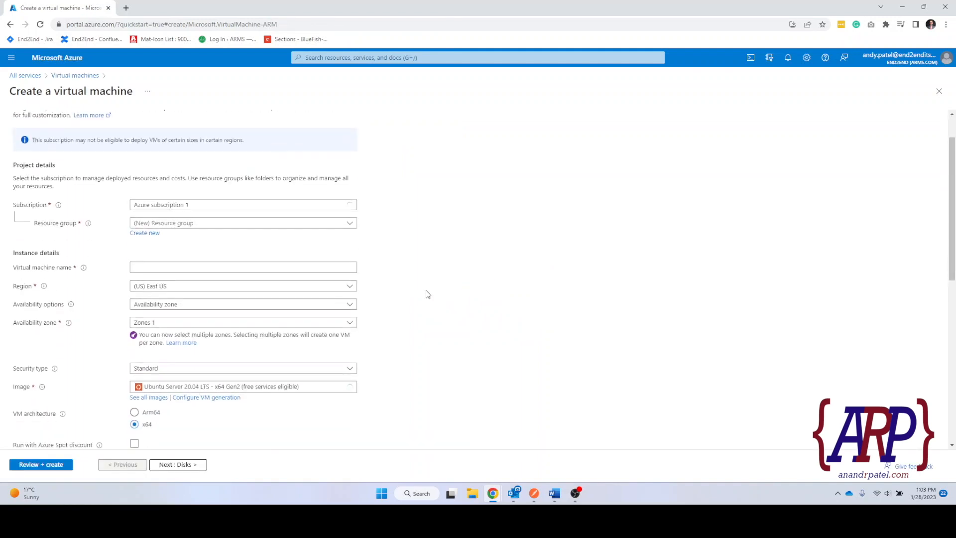
pyautogui.scroll(-1, 427, 294)
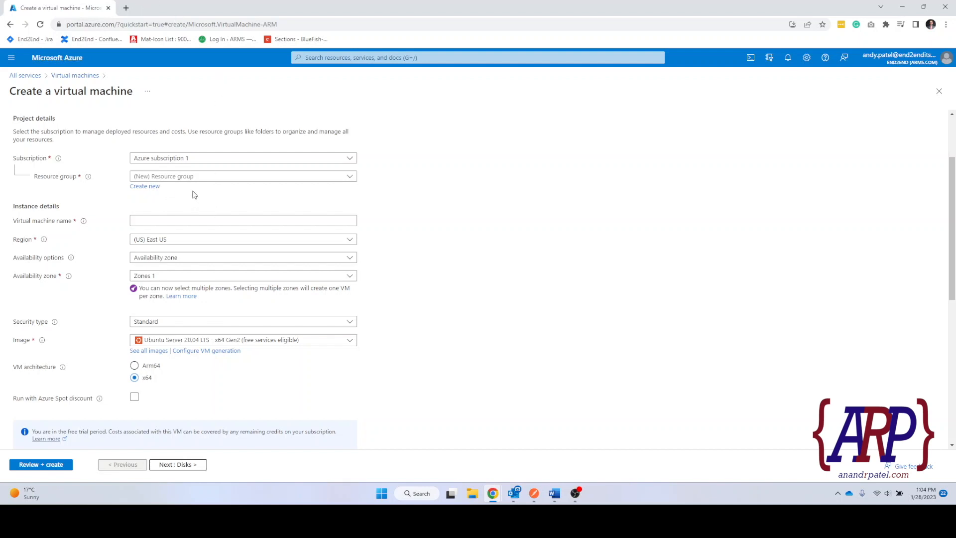
# Create a new resource group named TestIaaS for the virtual machine.
pyautogui.click(145, 188)
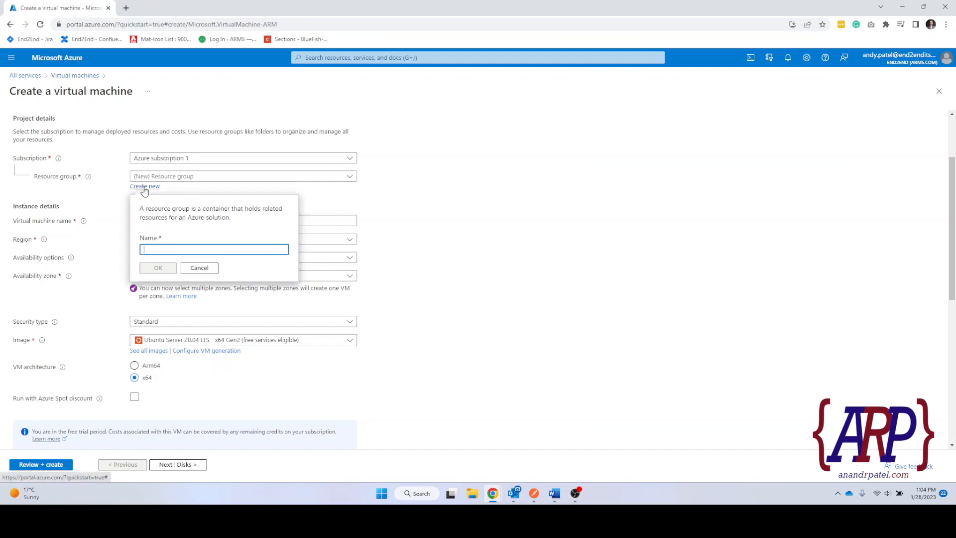
pyautogui.click(177, 249)
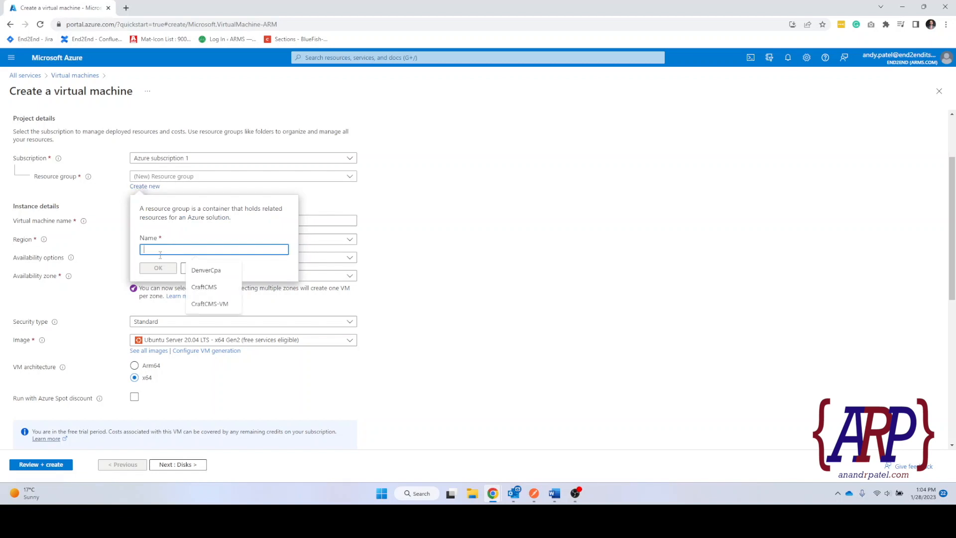
pyautogui.write('TestIaaS')
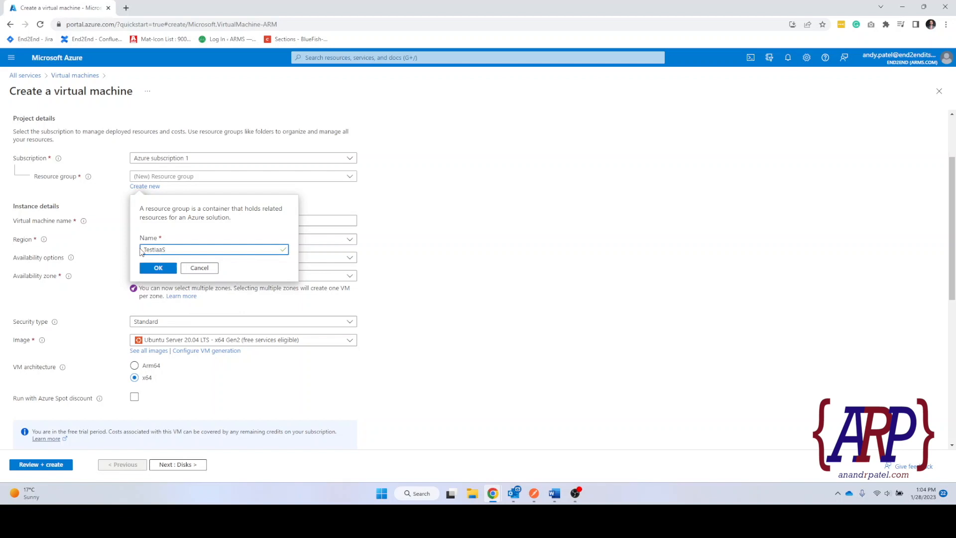
pyautogui.click(159, 269)
pyautogui.click(138, 219)
pyautogui.click(137, 219)
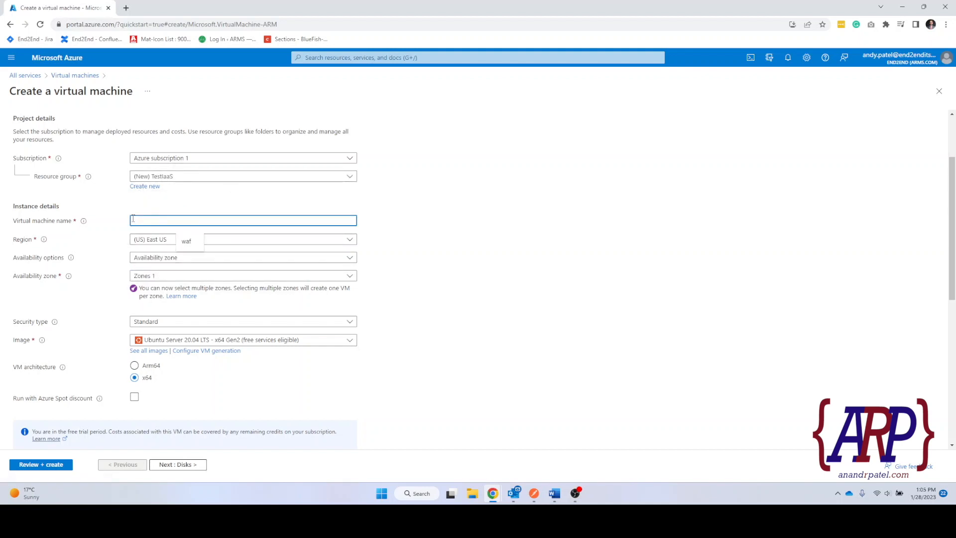
# Name the virtual machine AndyServer.
pyautogui.click(126, 207)
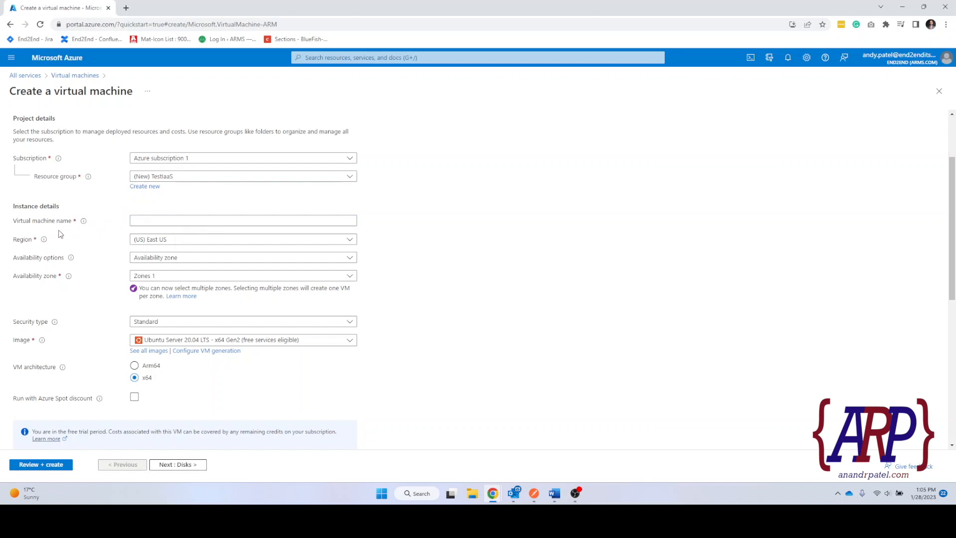
pyautogui.moveTo(46, 244)
pyautogui.click(139, 241)
pyautogui.scroll(-4, 184, 387)
pyautogui.scroll(3, 183, 388)
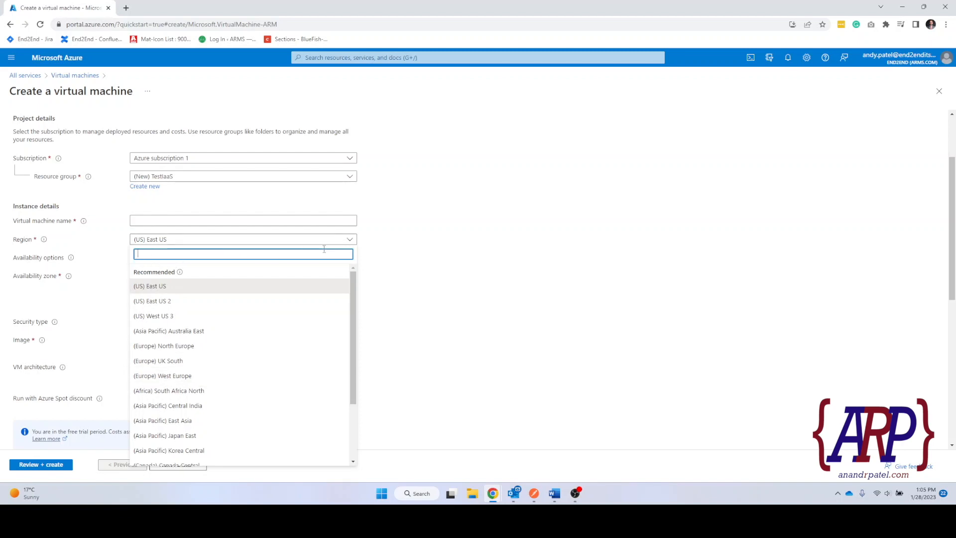
pyautogui.click(210, 220)
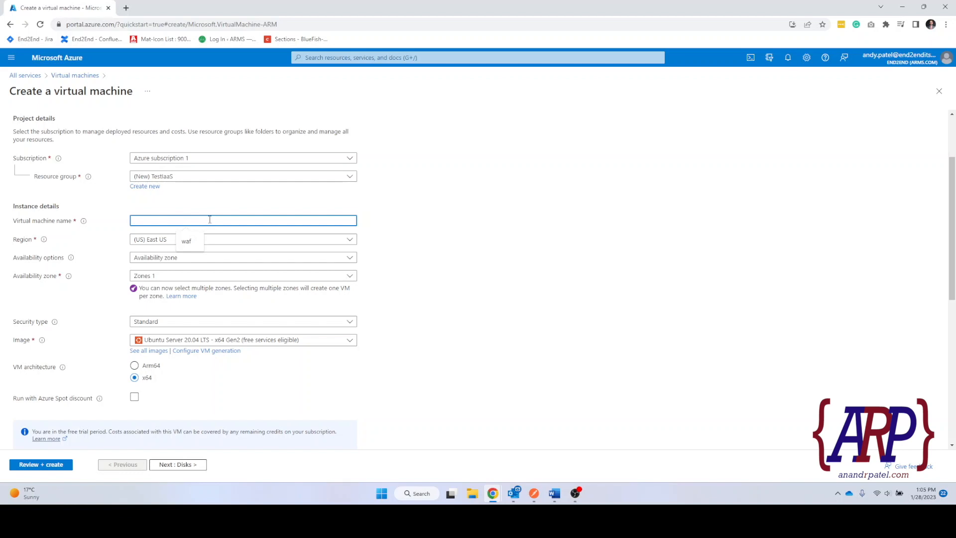
pyautogui.write('AndyServer')
# Browse the region list and keep (US) East US as the region.
pyautogui.click(146, 243)
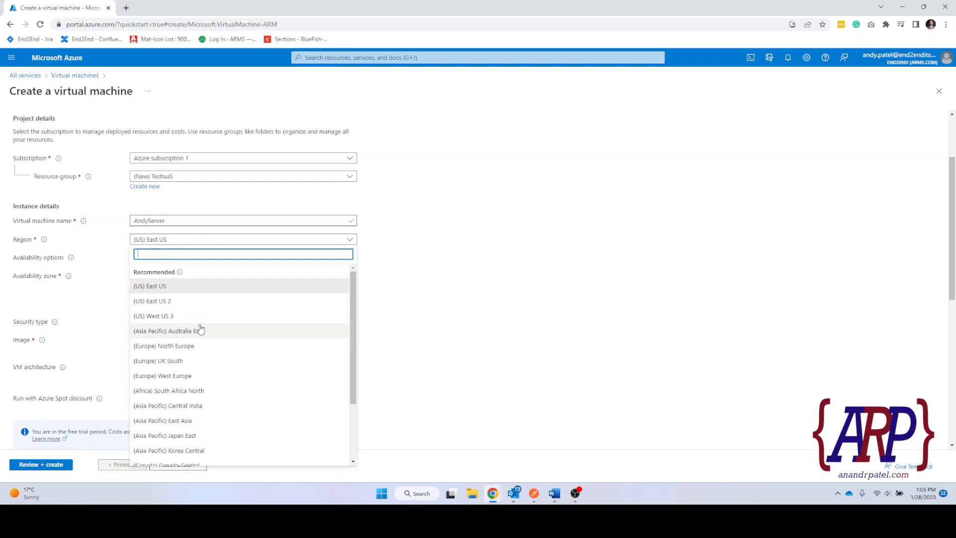
pyautogui.scroll(-2, 200, 329)
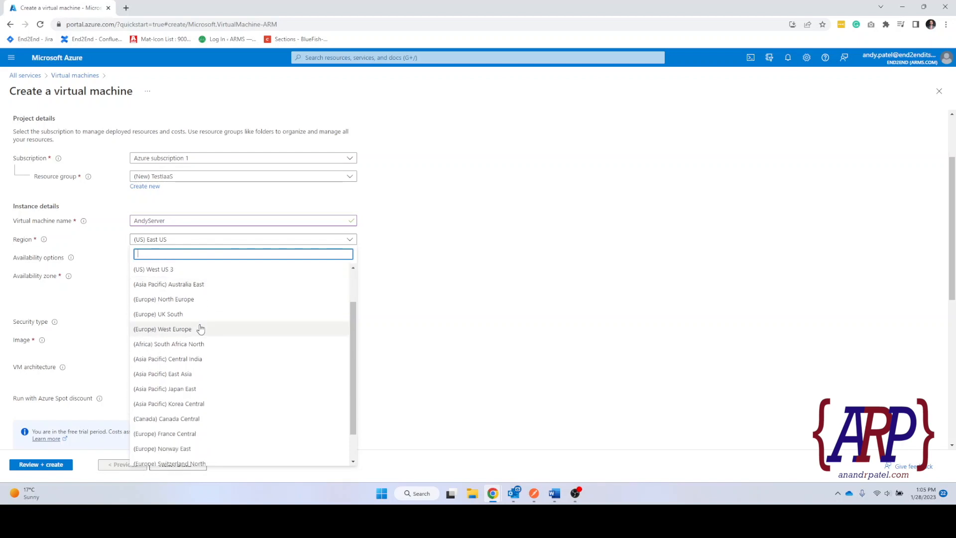
pyautogui.scroll(5, 194, 321)
pyautogui.write('Ce')
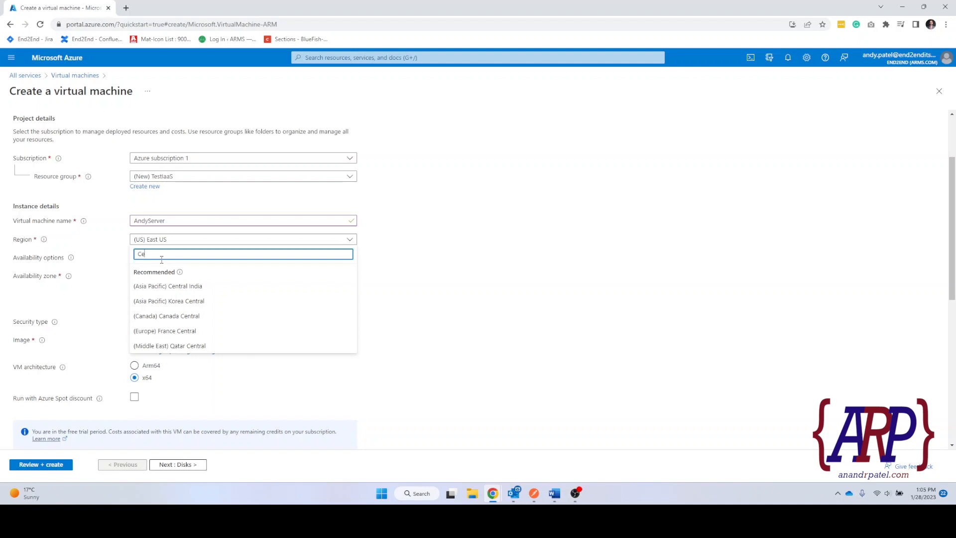
pyautogui.press('BackSpace')
pyautogui.press('BackSpace')
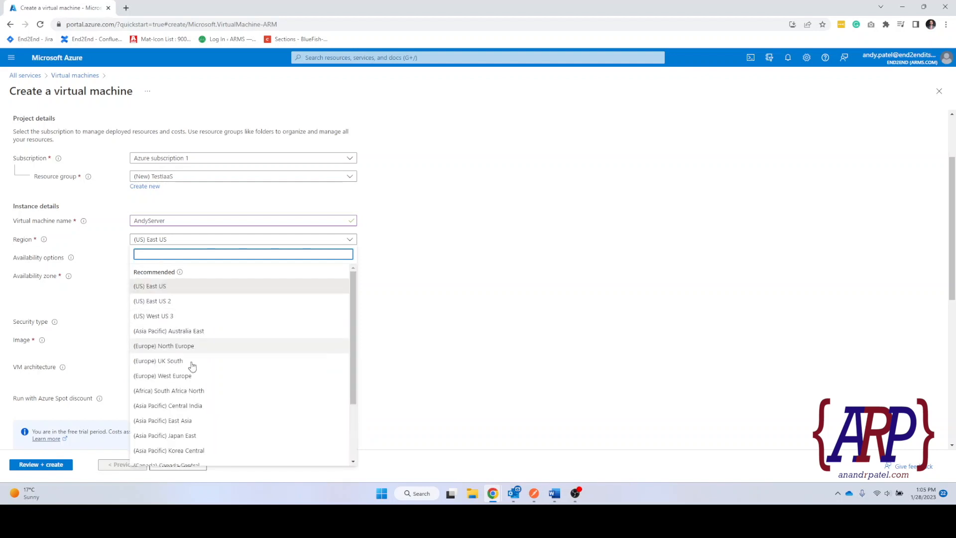
pyautogui.scroll(-3, 219, 411)
pyautogui.scroll(2, 212, 423)
pyautogui.scroll(1, 211, 427)
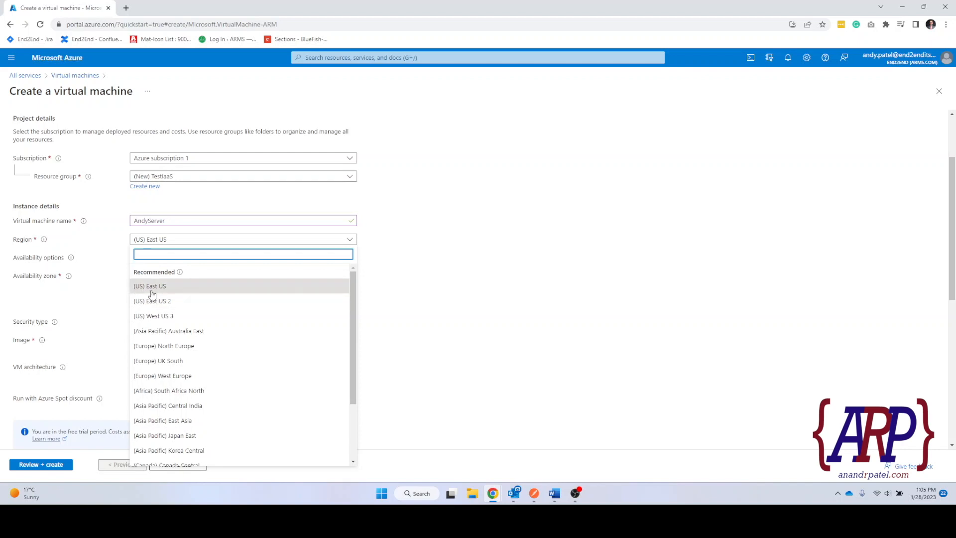
pyautogui.click(150, 288)
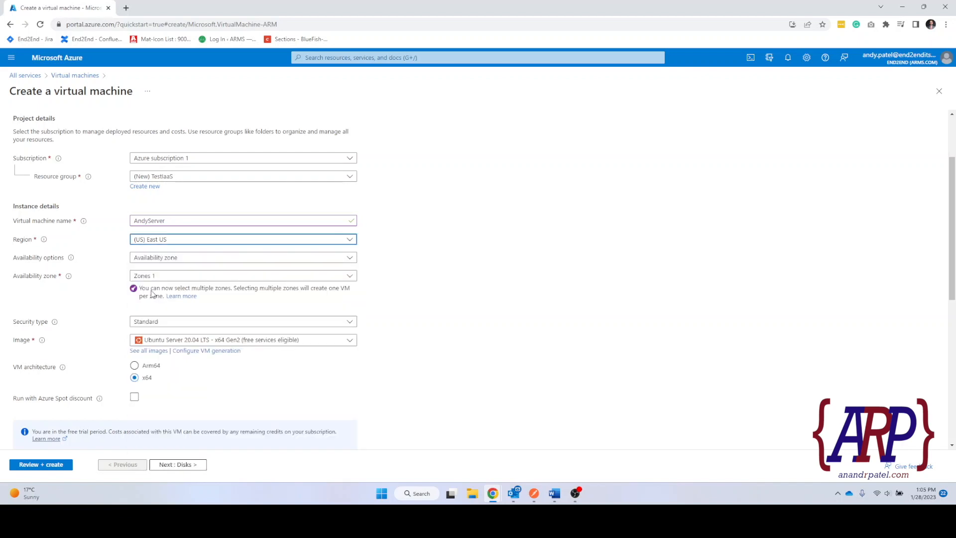
pyautogui.click(183, 259)
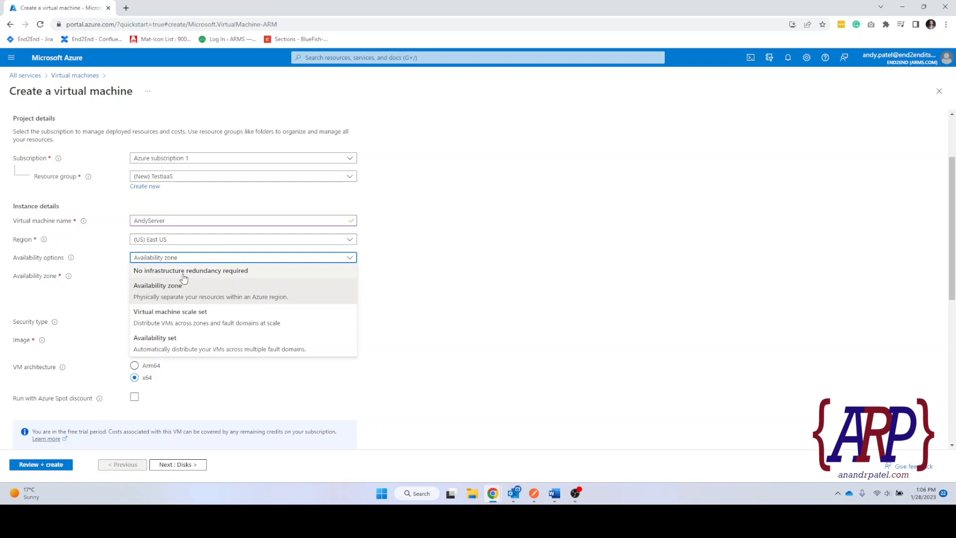
# Set availability to No infrastructure redundancy required and keep the Standard security type.
pyautogui.click(183, 272)
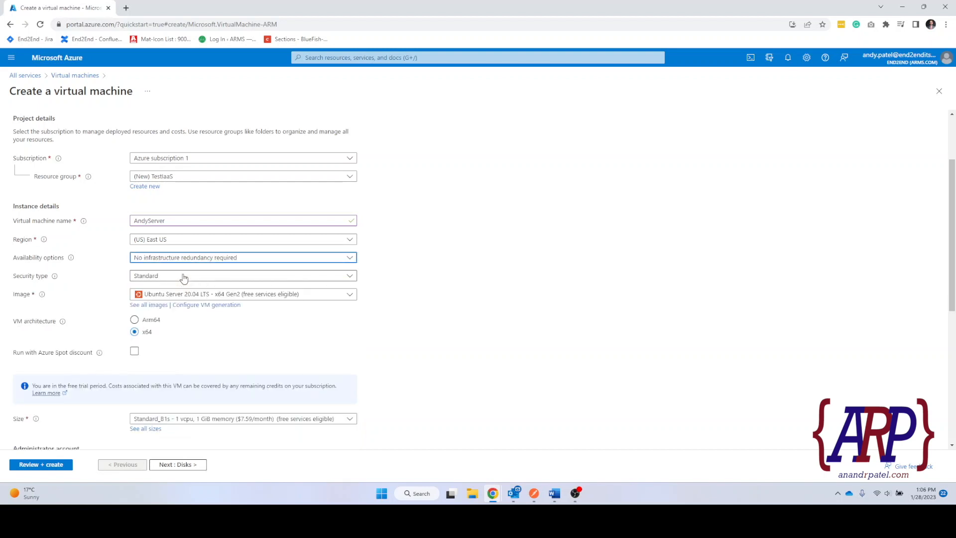
pyautogui.click(171, 258)
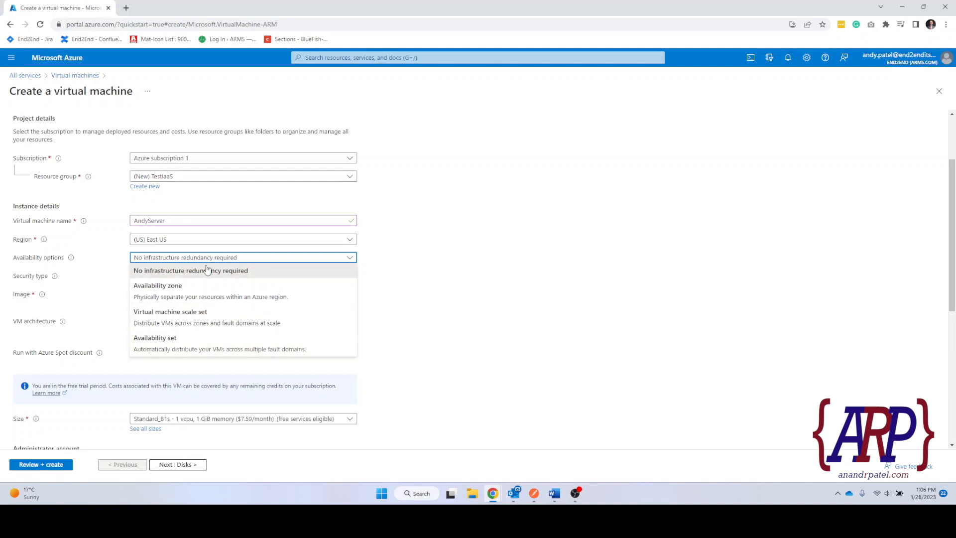
pyautogui.click(165, 273)
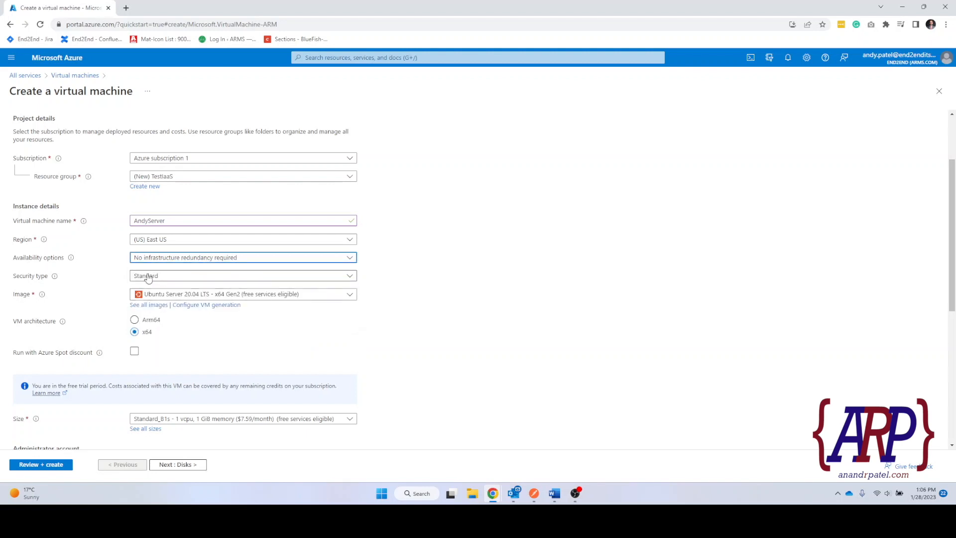
pyautogui.click(197, 278)
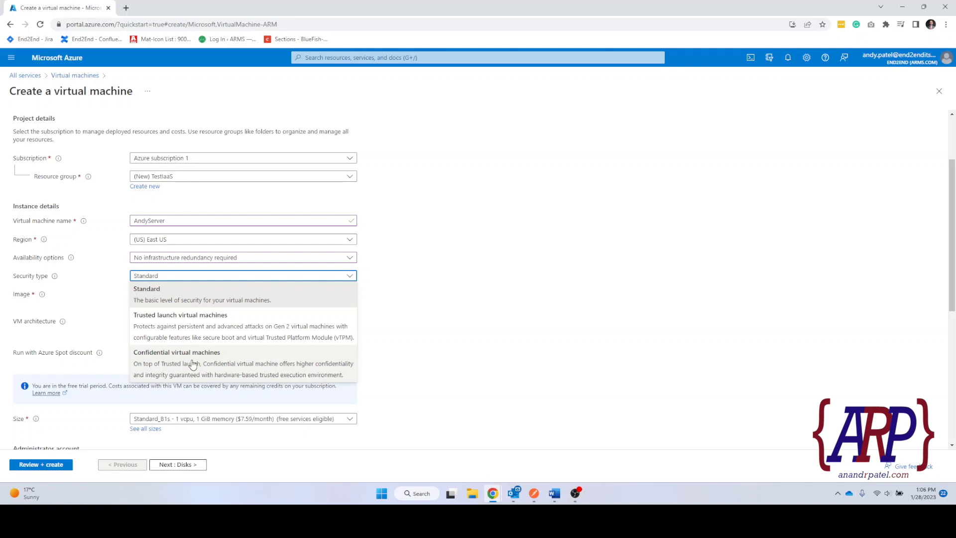
pyautogui.click(216, 276)
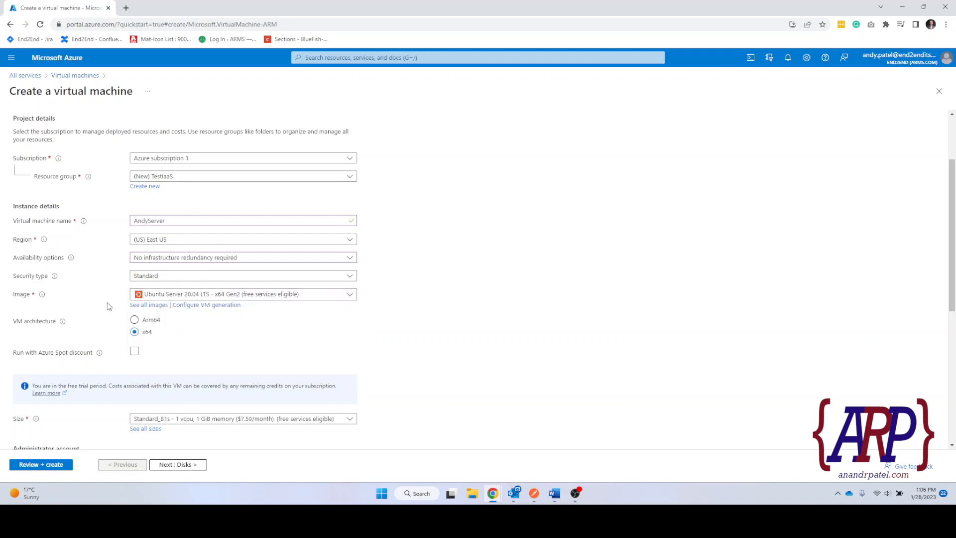
# Bring up the full Marketplace catalogue of VM images via See all images.
pyautogui.click(206, 296)
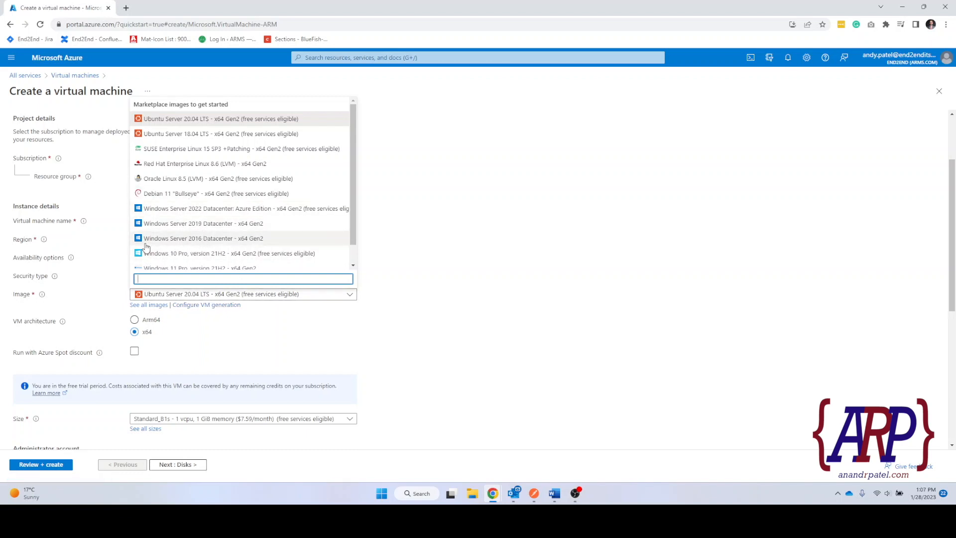
pyautogui.scroll(-1, 214, 239)
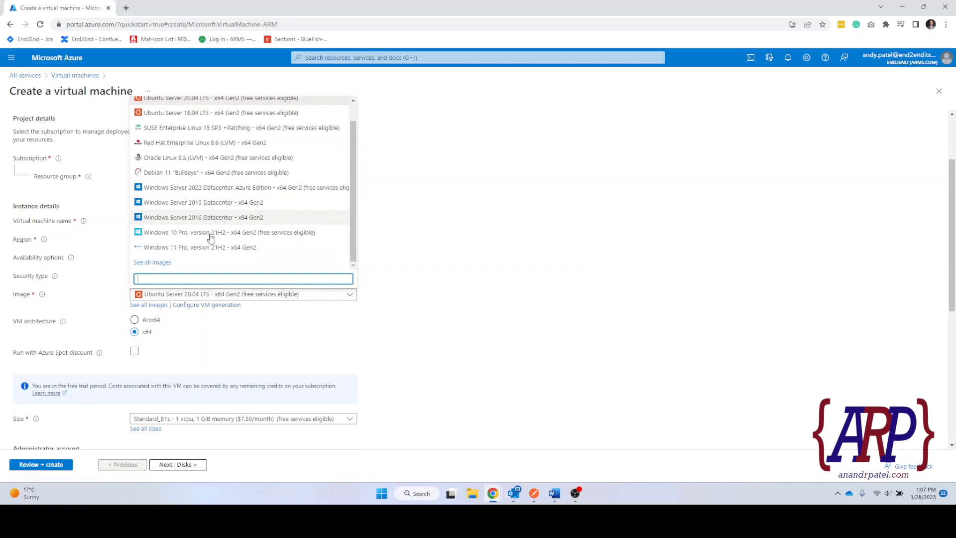
pyautogui.click(155, 264)
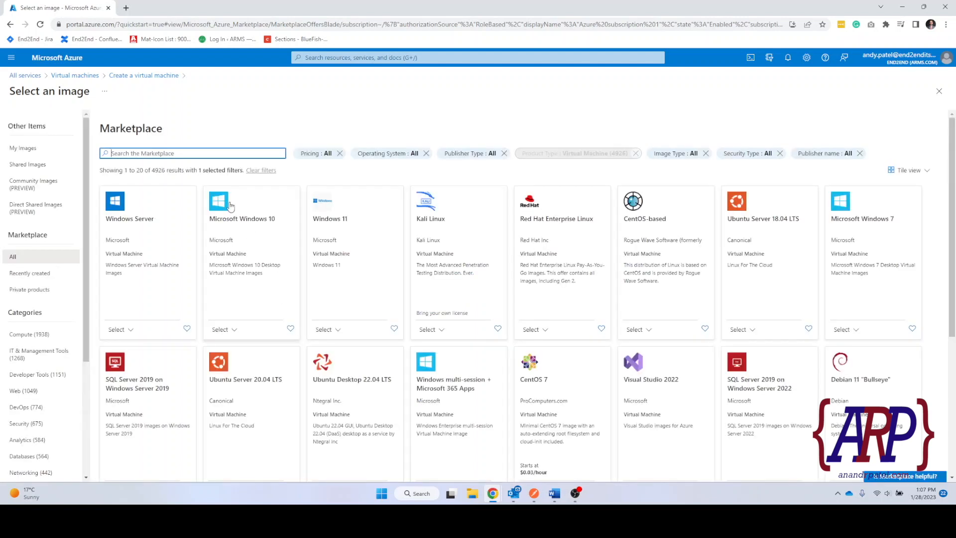
# Review the Windows Server image's plans, then go back to the Create a virtual machine form.
pyautogui.scroll(-4, 884, 297)
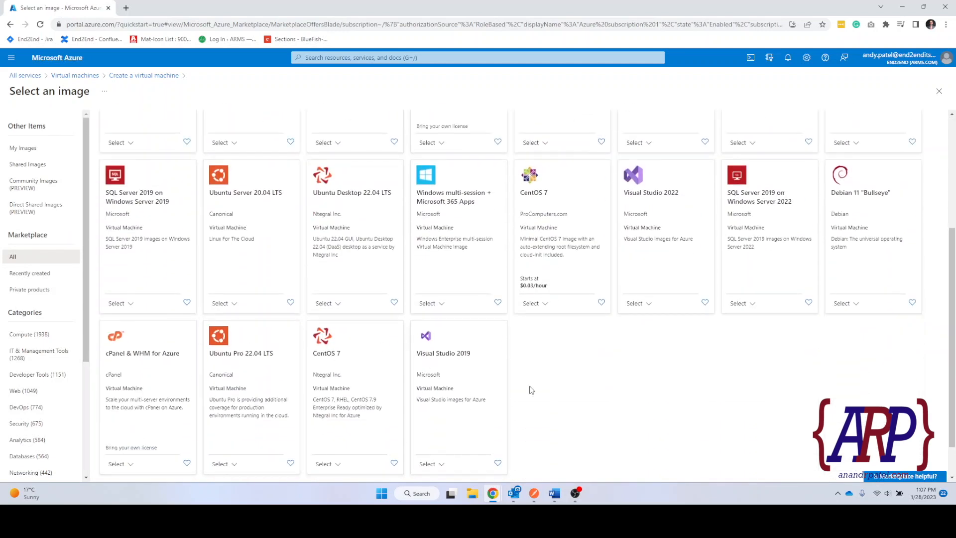
pyautogui.scroll(4, 531, 390)
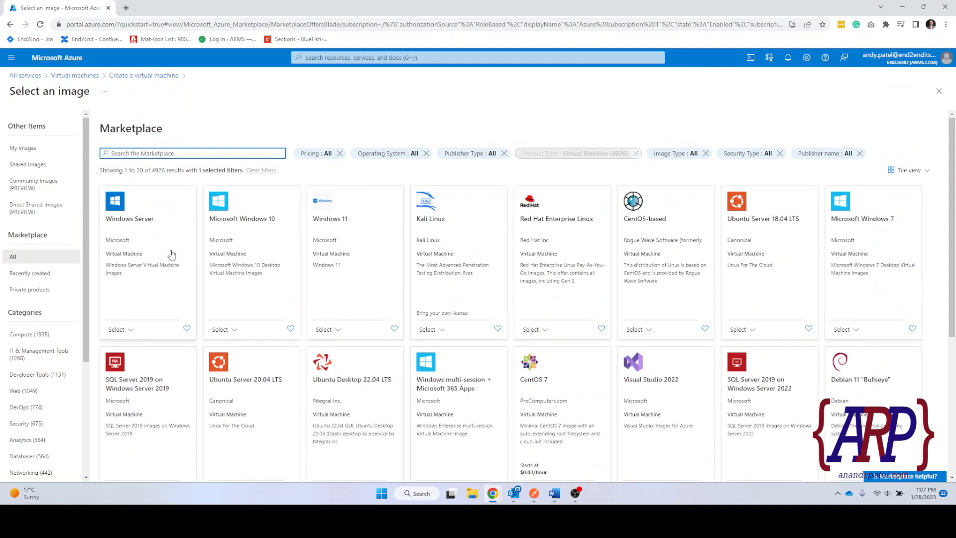
pyautogui.click(134, 273)
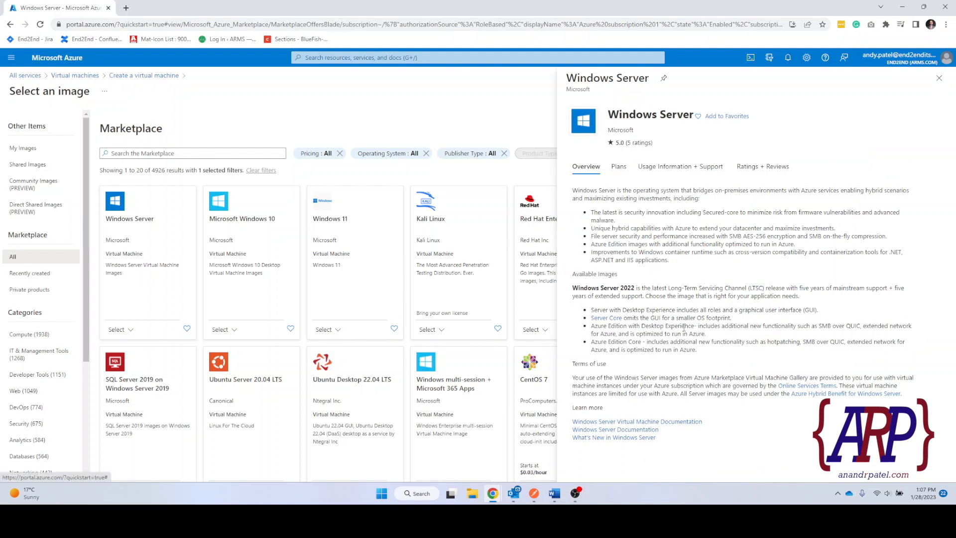
pyautogui.click(619, 166)
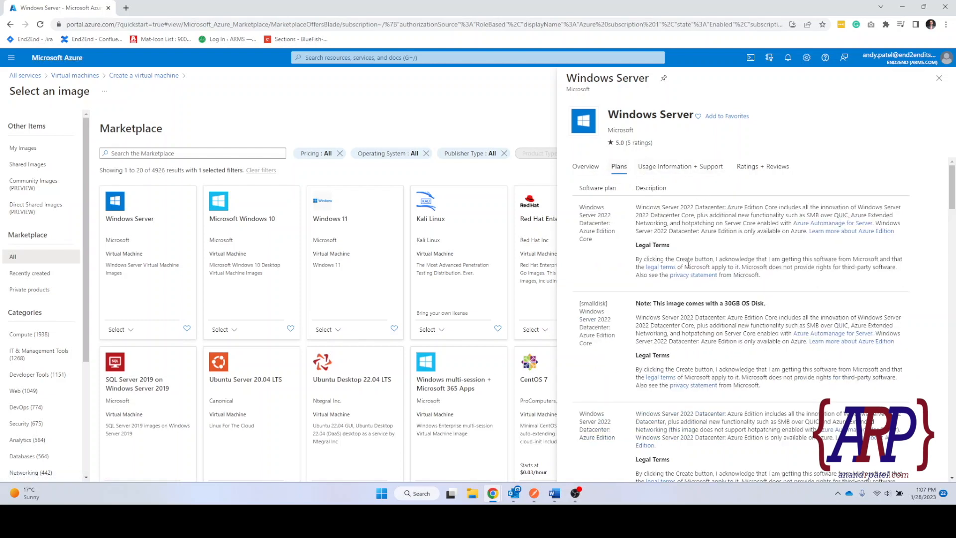
pyautogui.scroll(-3, 858, 212)
pyautogui.scroll(-5, 857, 212)
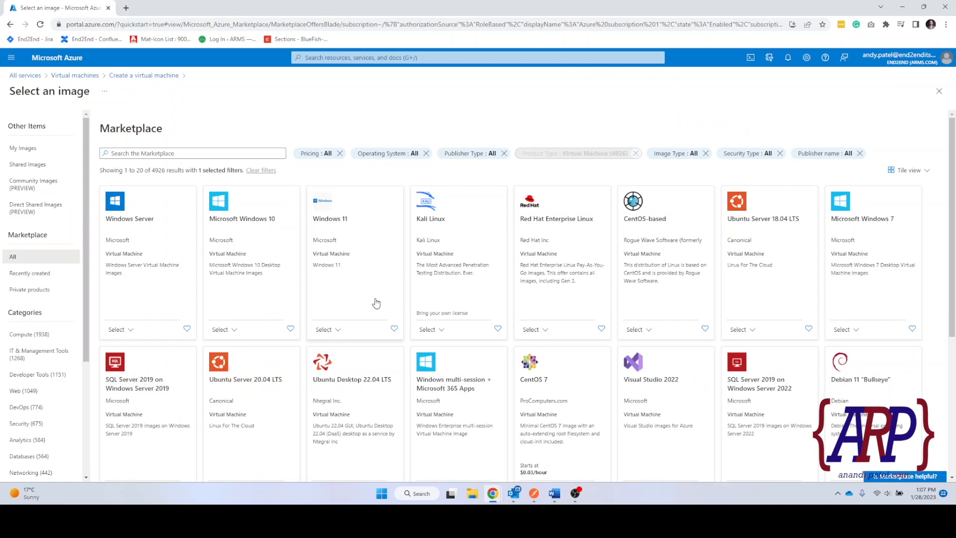
pyautogui.scroll(-5, 485, 303)
pyautogui.scroll(5, 543, 304)
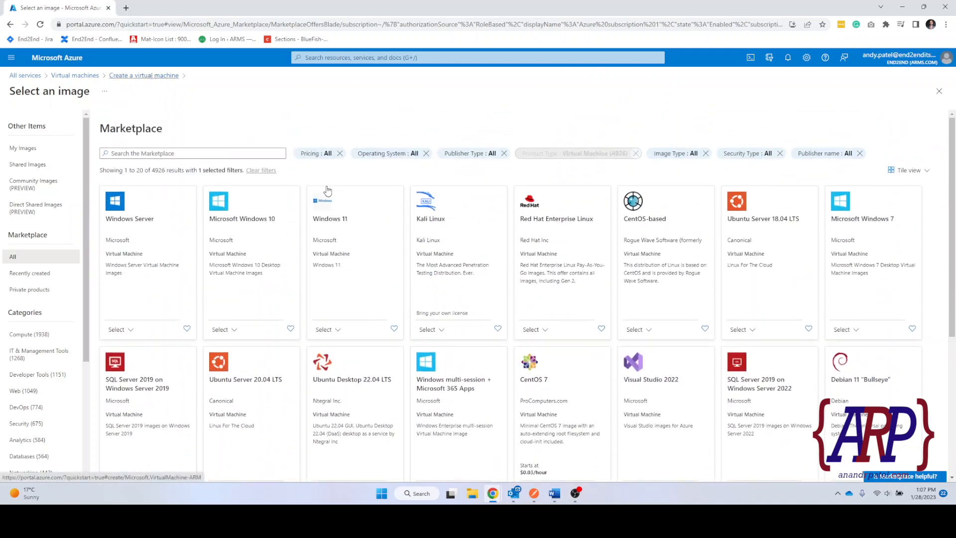
pyautogui.click(160, 85)
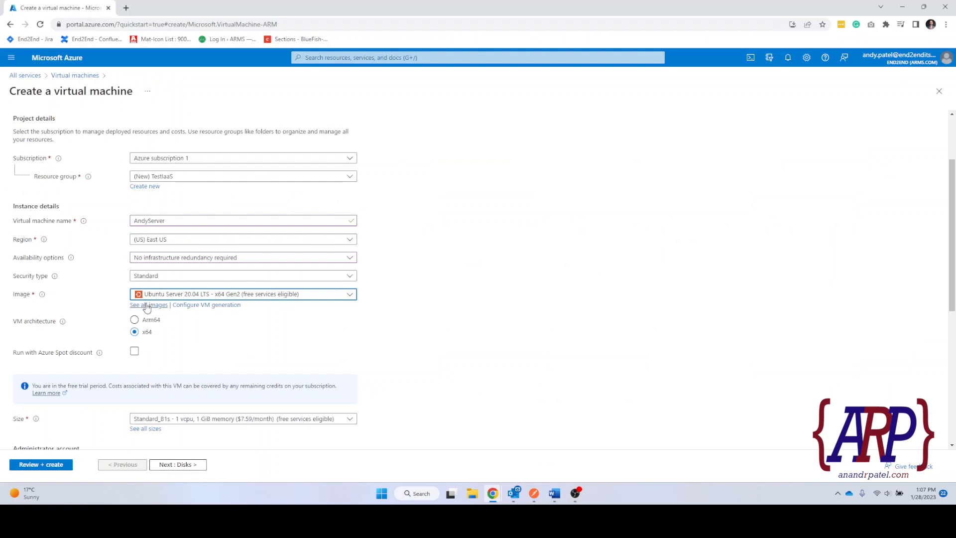
# Select the Windows Server 2019 Datacenter - x64 Gen2 image and bring up Configure VM generation.
pyautogui.click(194, 296)
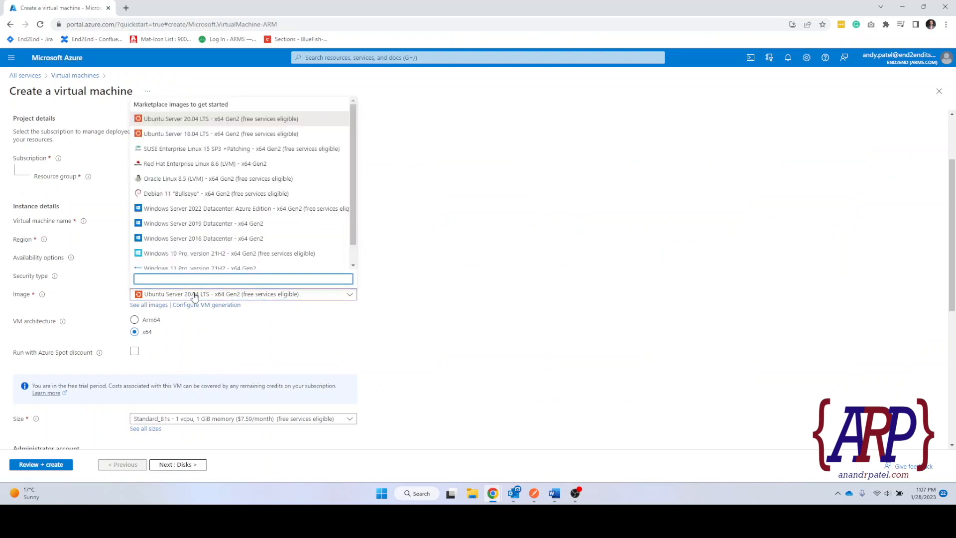
pyautogui.click(201, 228)
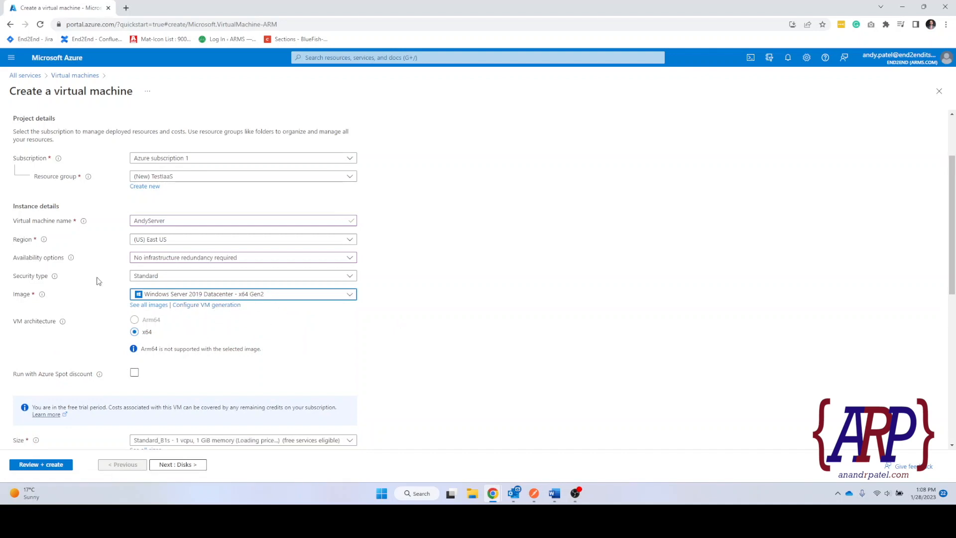
pyautogui.click(210, 309)
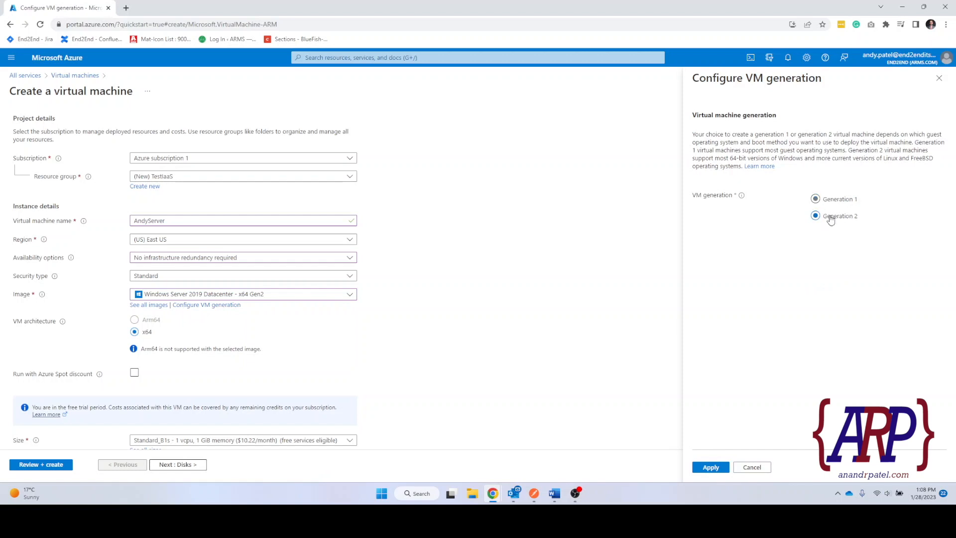
# Close the Configure VM generation pane, keeping Generation 2 unchanged.
pyautogui.click(938, 79)
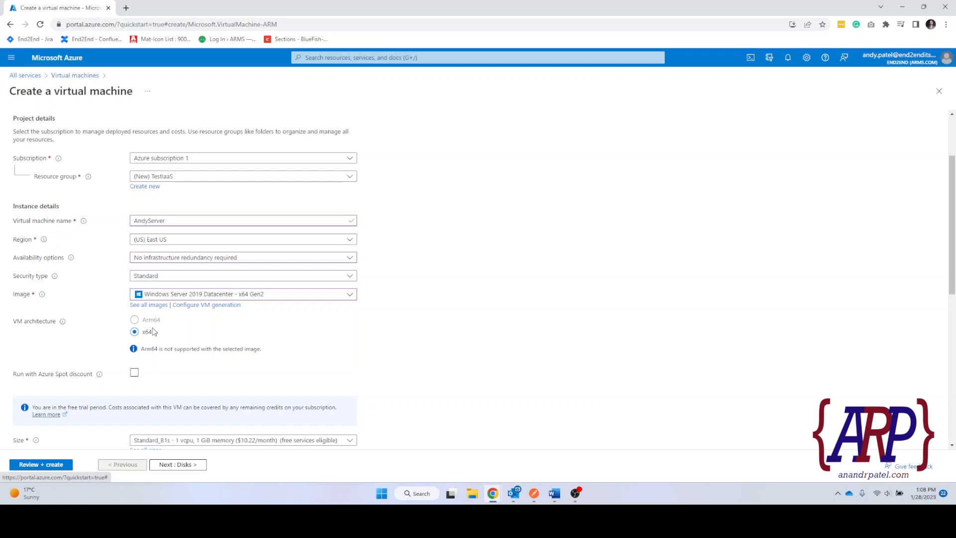
# Bring up the full VM size table (690 sizes, current Standard_B1s) from the Size dropdown.
pyautogui.scroll(-1, 154, 332)
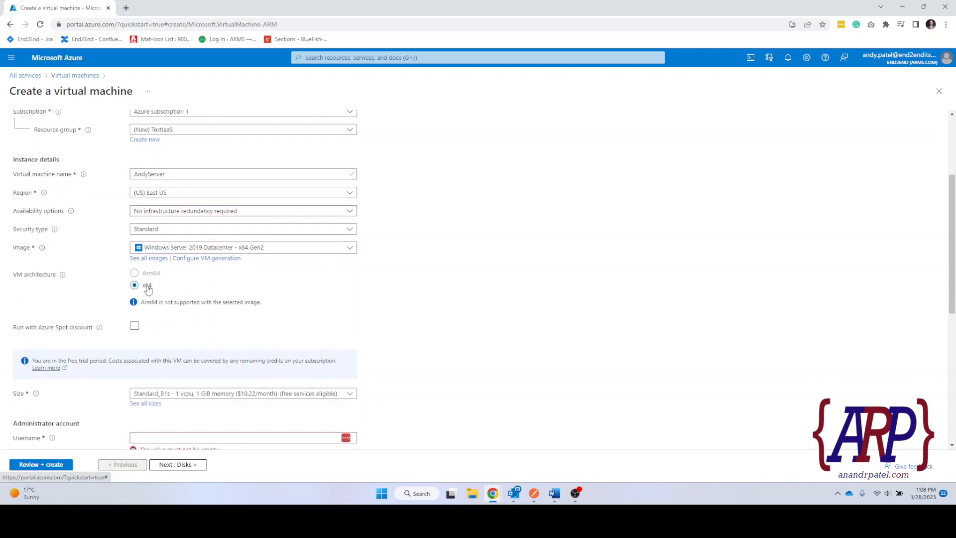
pyautogui.scroll(-1, 180, 296)
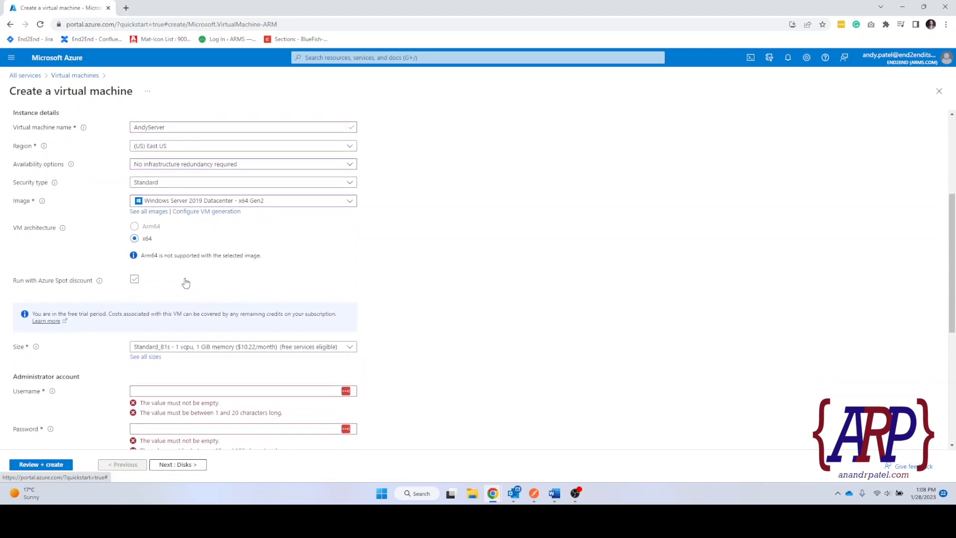
pyautogui.scroll(-2, 206, 387)
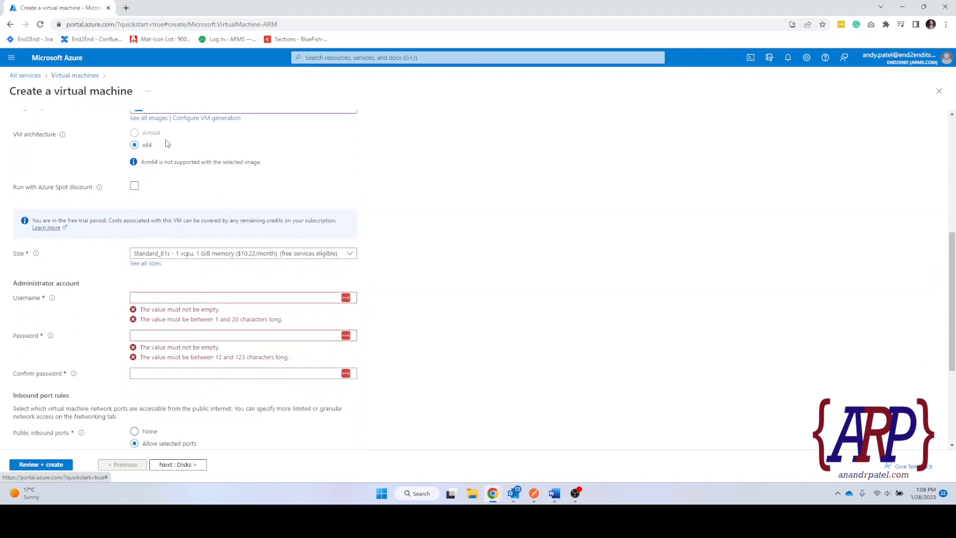
pyautogui.scroll(-1, 168, 192)
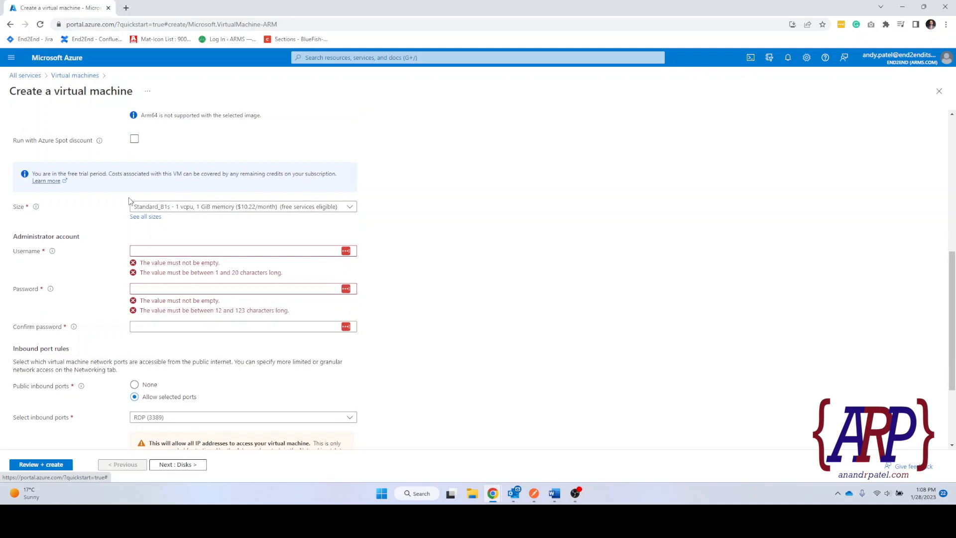
pyautogui.scroll(-1, 220, 290)
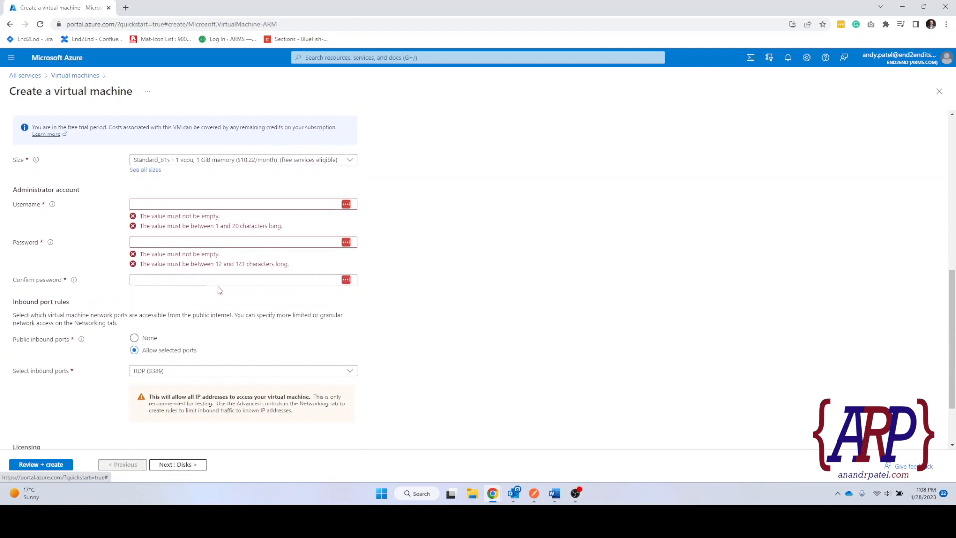
pyautogui.click(206, 161)
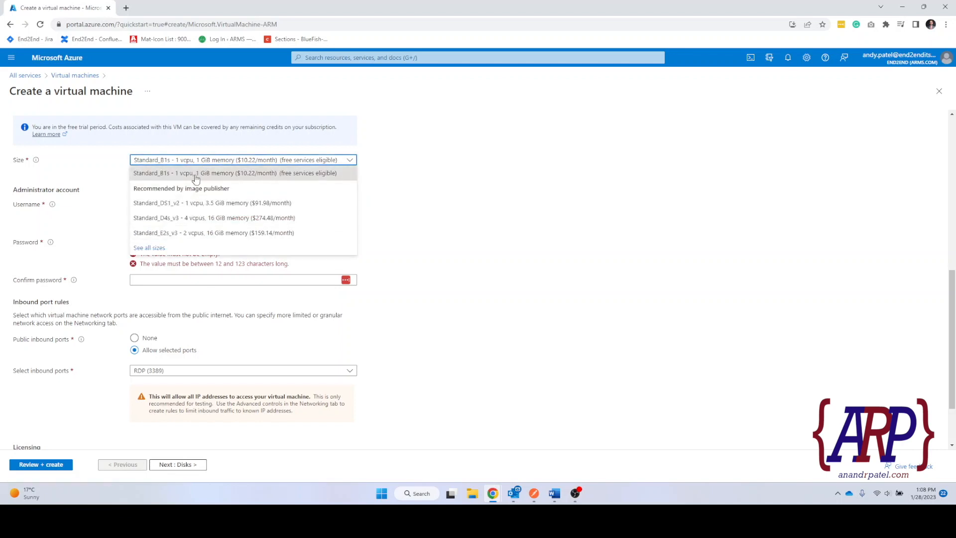
pyautogui.click(150, 248)
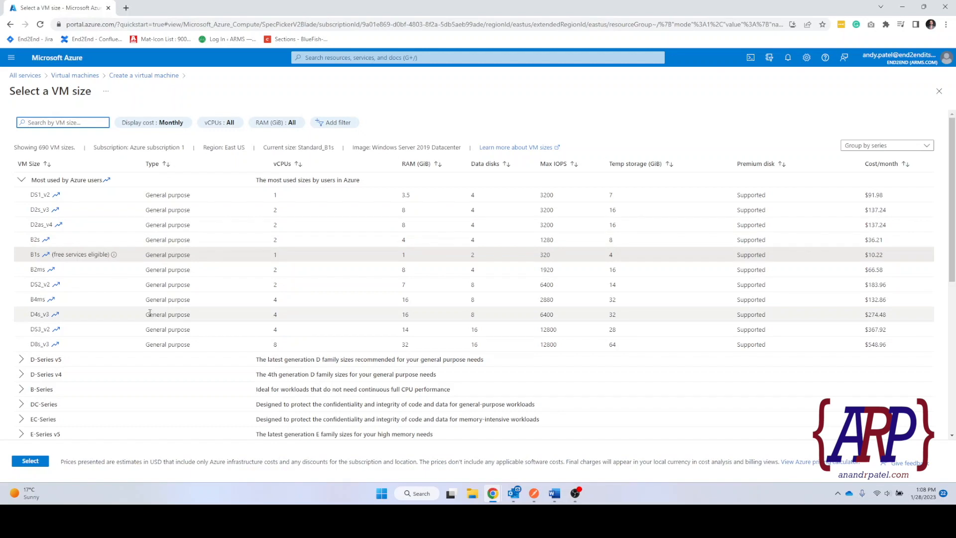
# Pick B2ms (2 vCPUs, 8 GiB, $66.58/month) from the VM size list and confirm it.
pyautogui.scroll(-3, 149, 313)
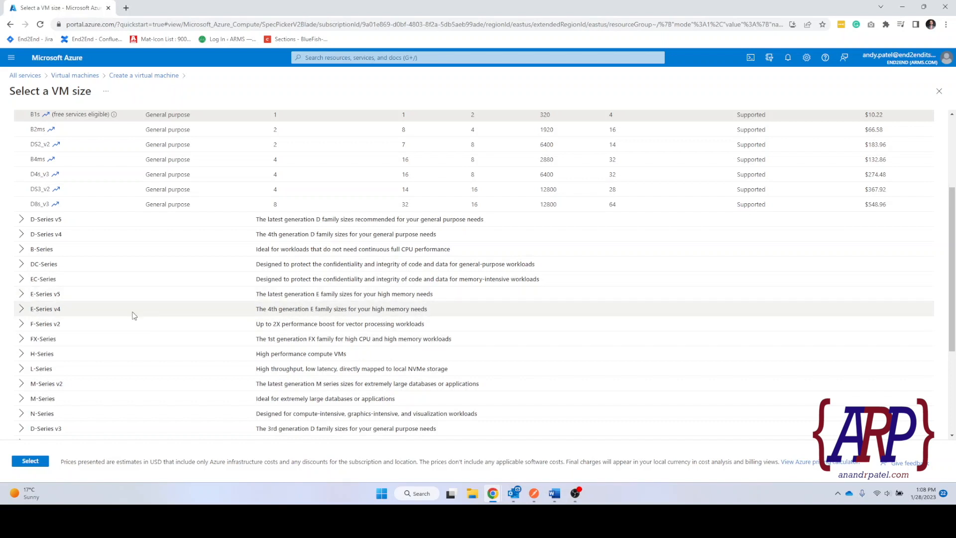
pyautogui.scroll(3, 134, 315)
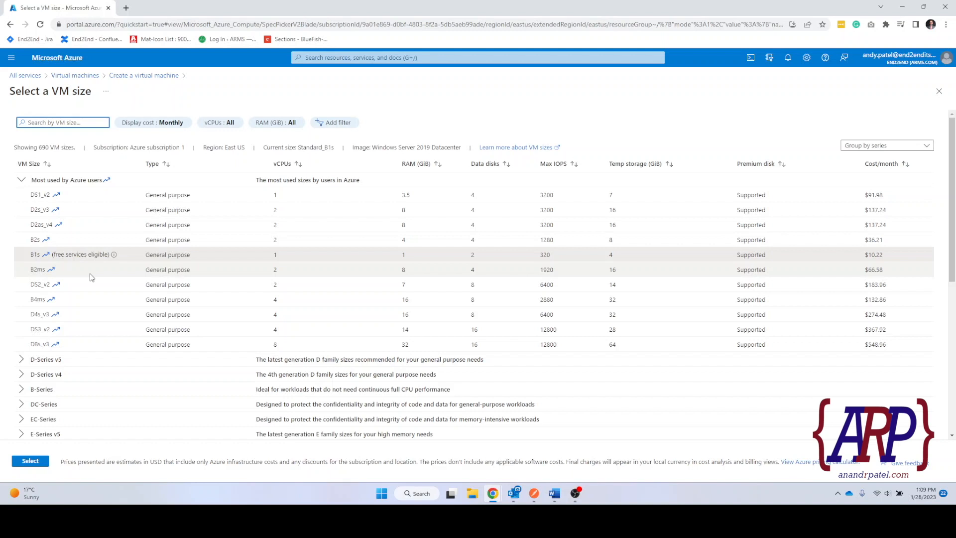
pyautogui.click(68, 273)
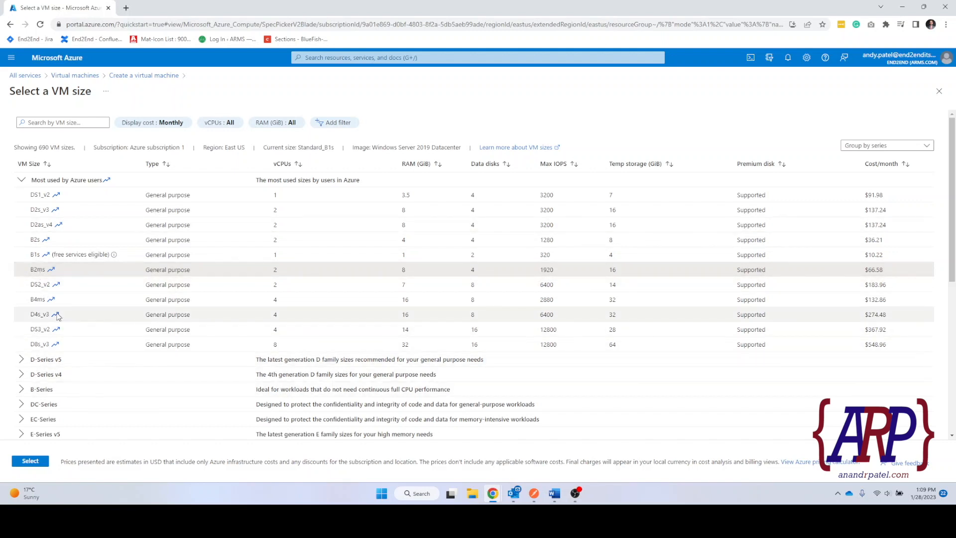
pyautogui.click(30, 461)
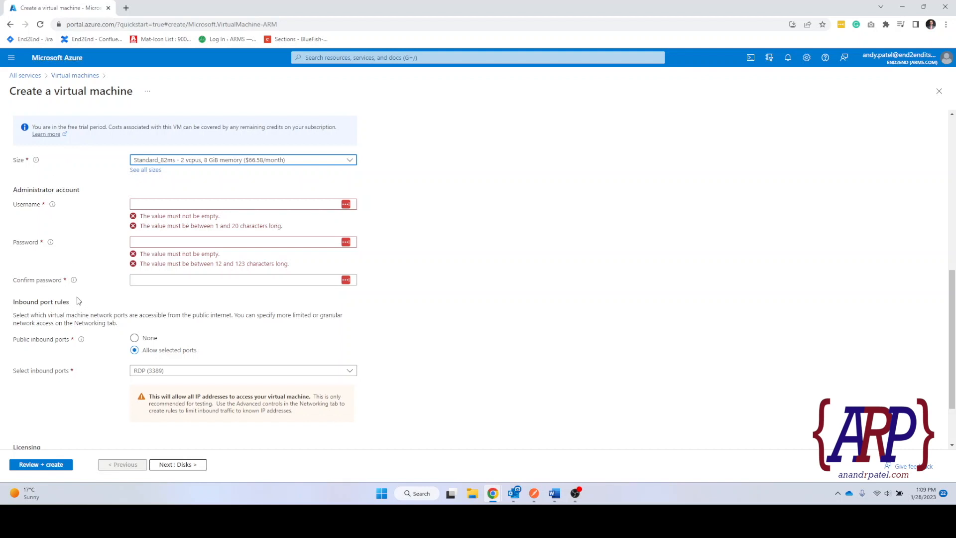
# Enter the administrator username and a first password.
pyautogui.click(18, 190)
pyautogui.moveTo(18, 190); pyautogui.dragTo(40, 205)
pyautogui.click(154, 203)
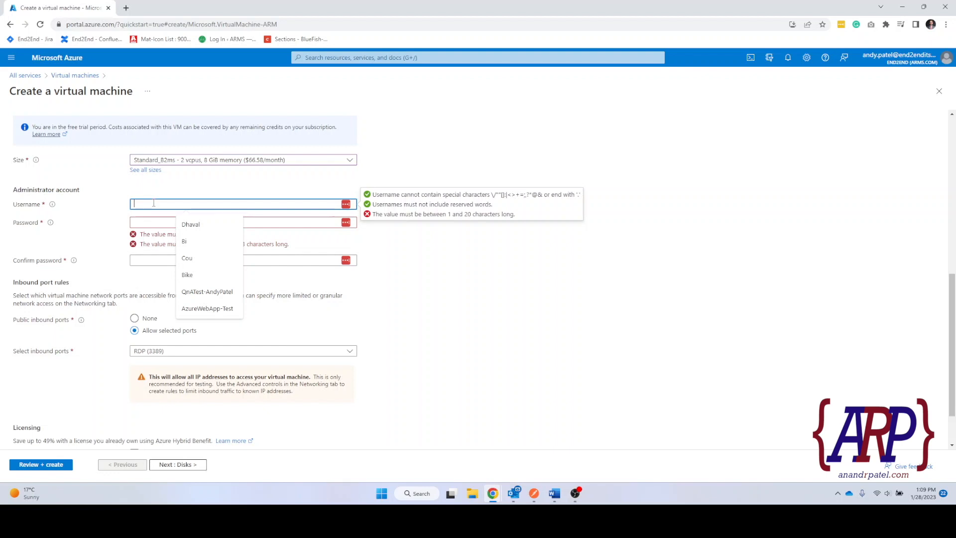
pyautogui.write('end2')
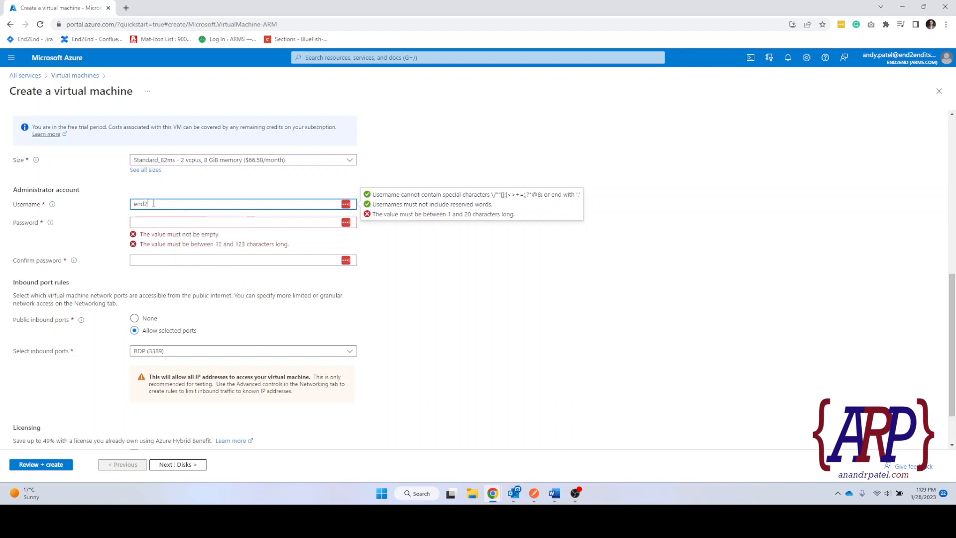
pyautogui.write('endadmin')
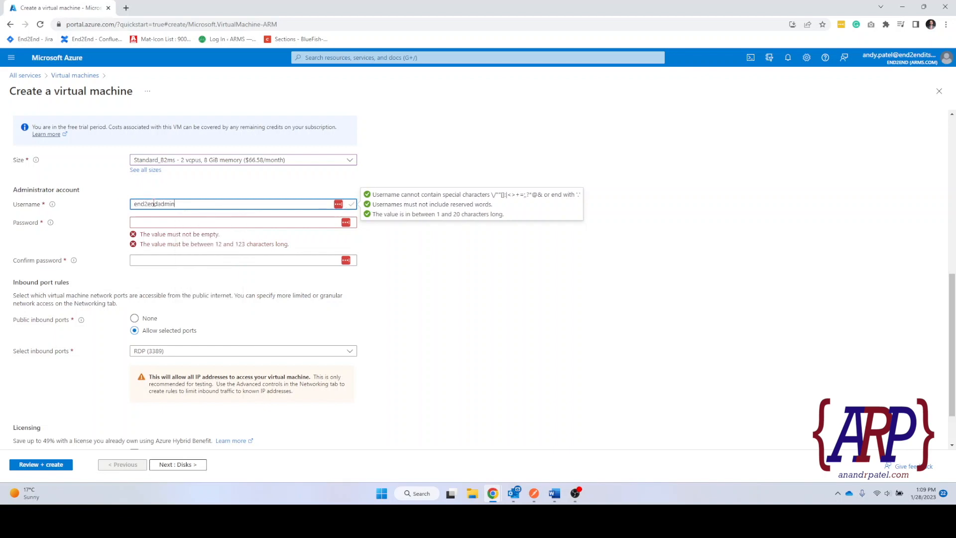
pyautogui.press('Tab')
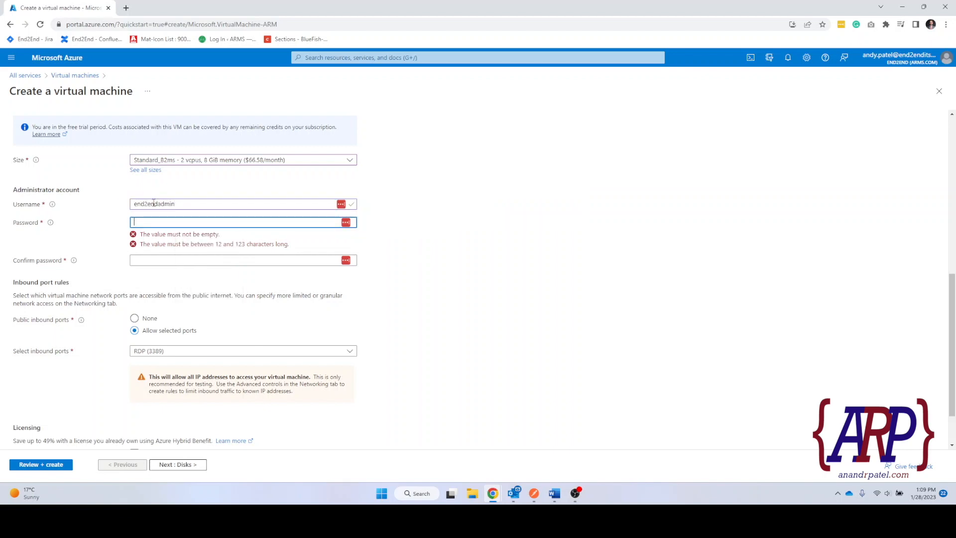
pyautogui.write('•••••••')
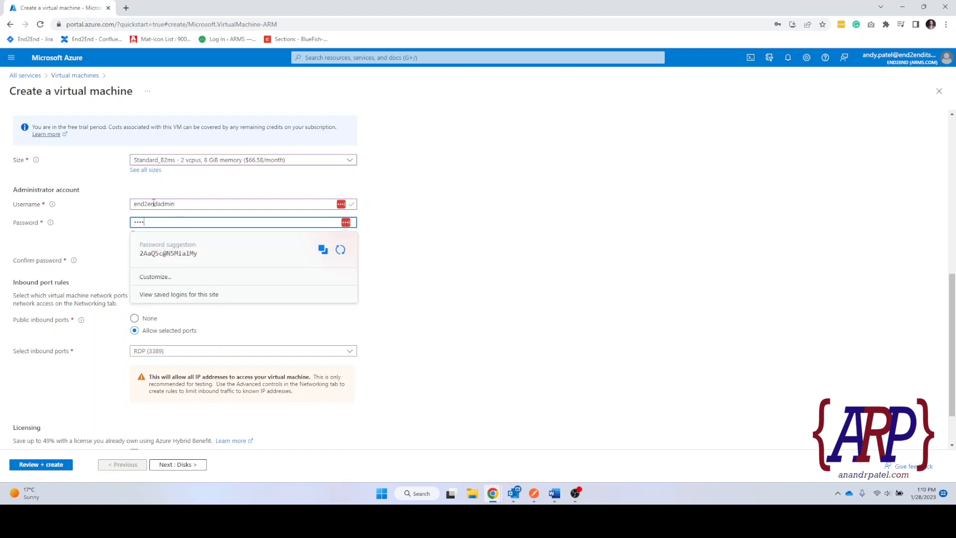
pyautogui.write('•••')
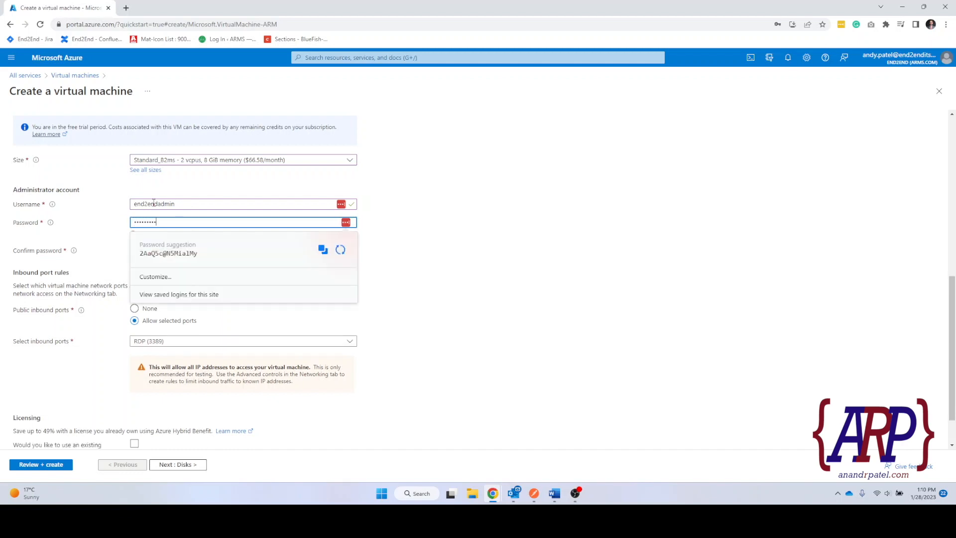
pyautogui.press('Tab')
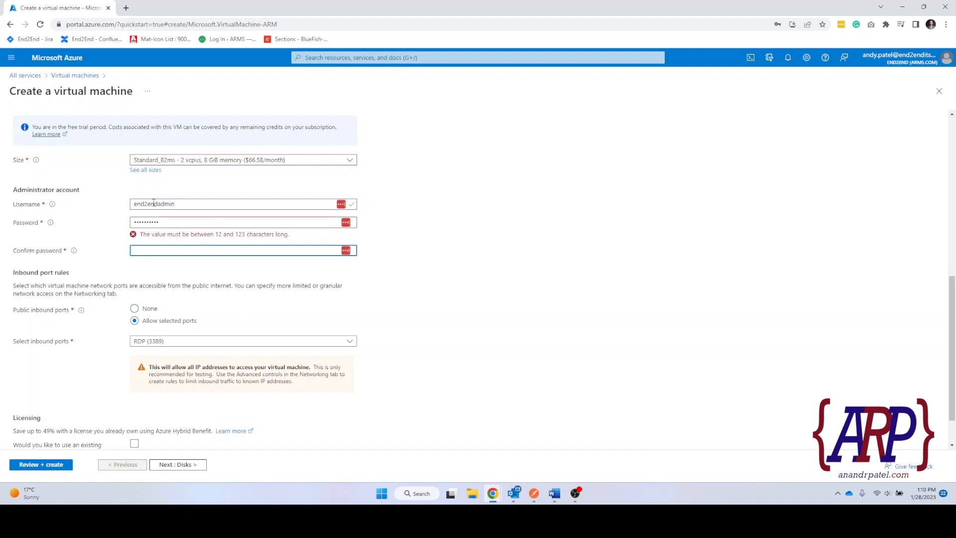
# Clear the password and retype a 12+ character password and its confirmation.
pyautogui.click(170, 221)
pyautogui.hotkey('ctrl', 'a')
pyautogui.press('BackSpace')
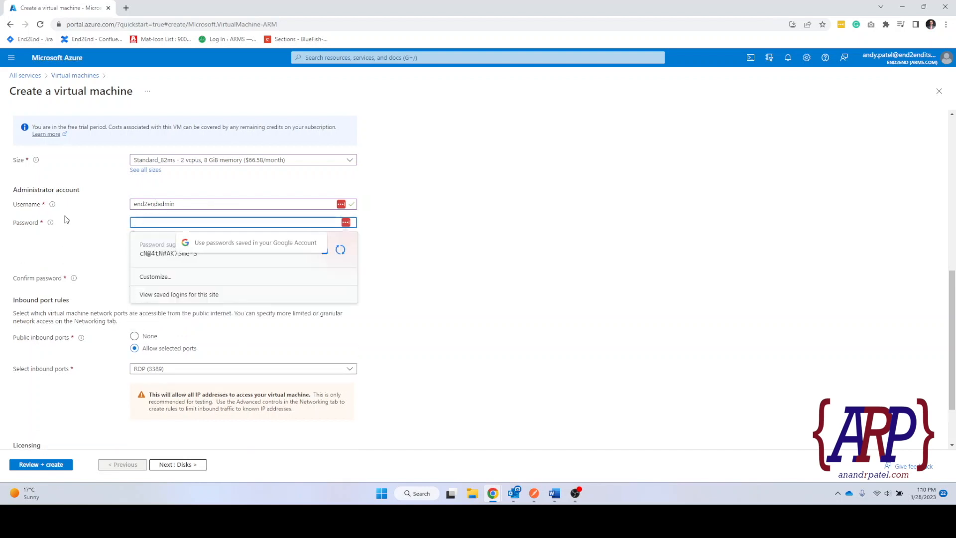
pyautogui.click(473, 242)
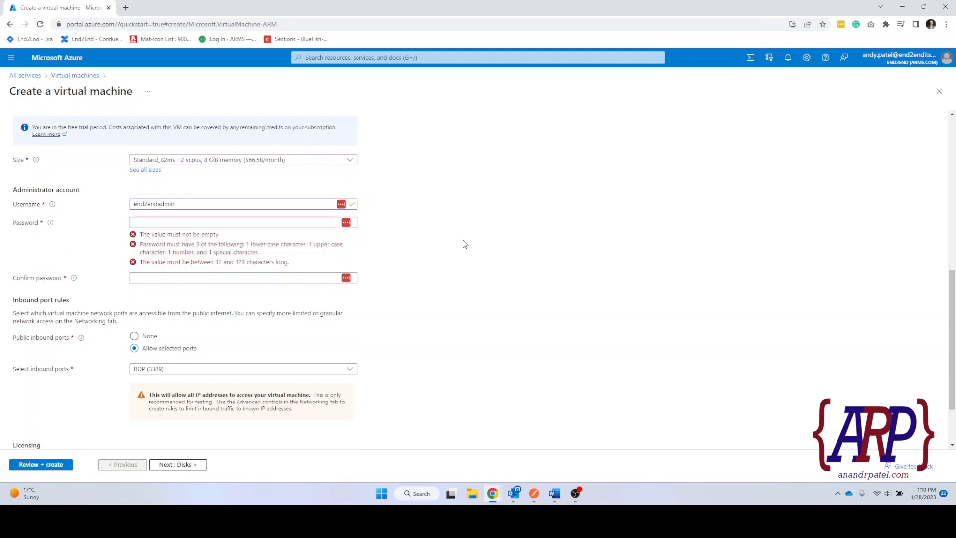
pyautogui.moveTo(219, 263); pyautogui.dragTo(276, 264)
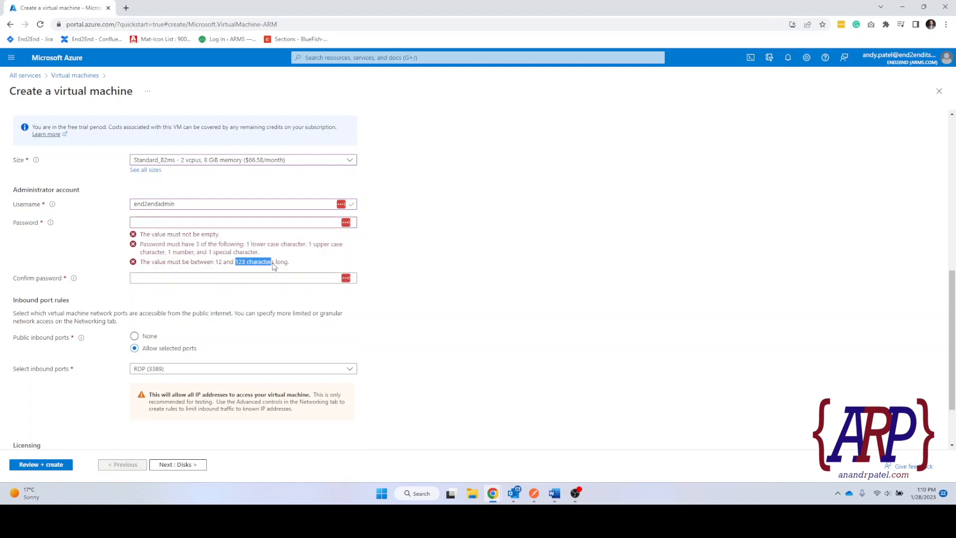
pyautogui.click(160, 223)
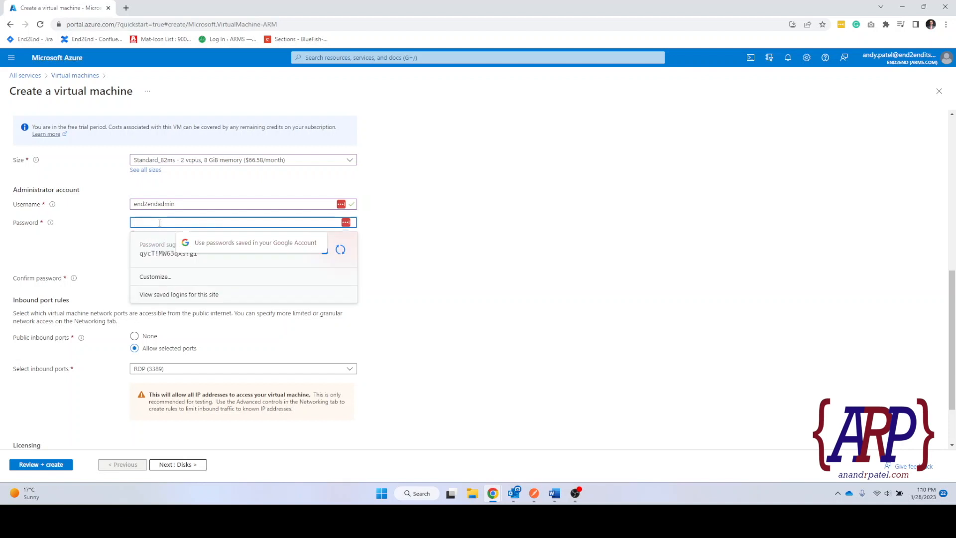
pyautogui.write('Pas')
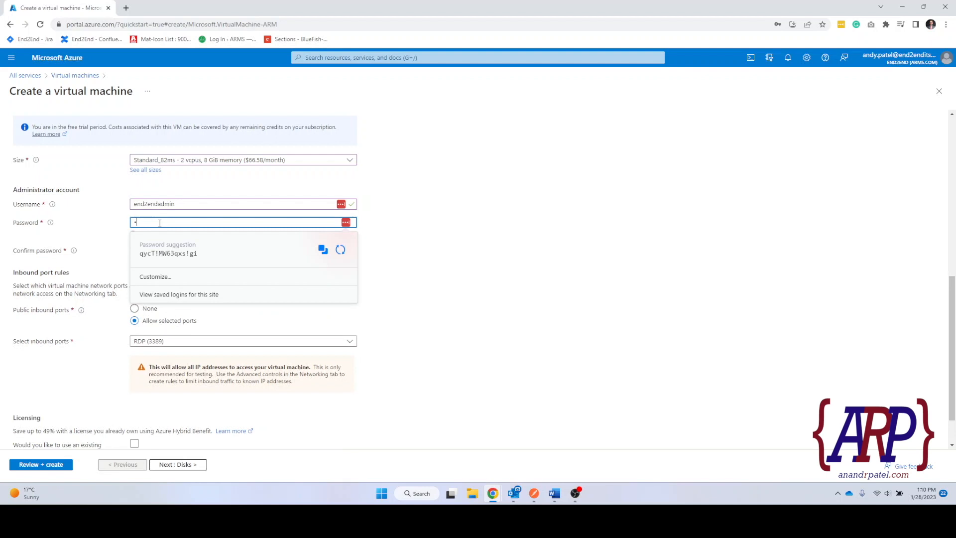
pyautogui.write('swor')
pyautogui.write('•••')
pyautogui.press('Tab')
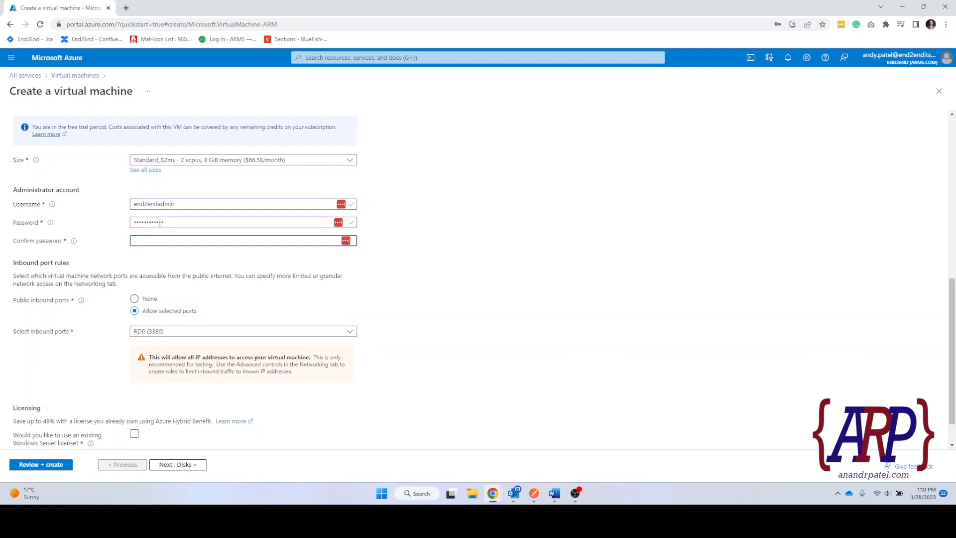
pyautogui.write('•••••••')
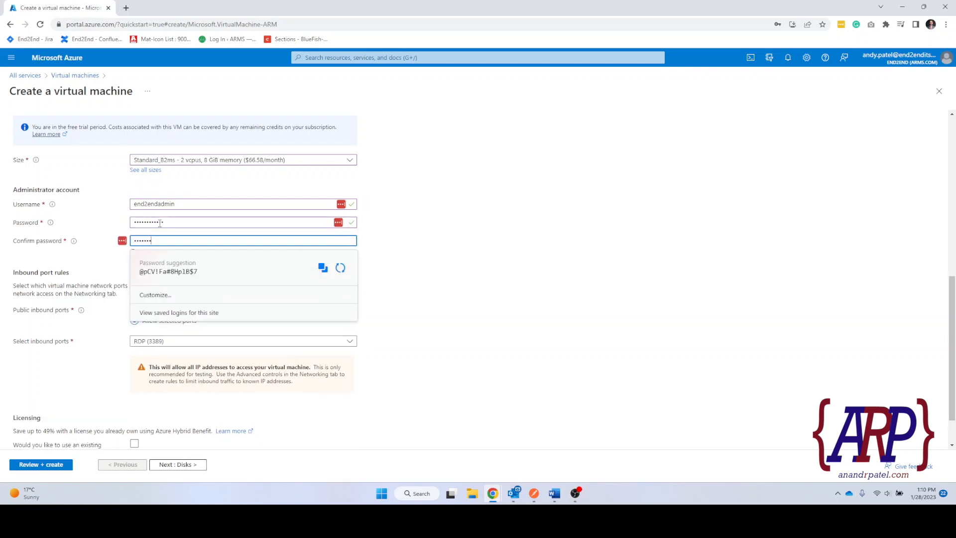
pyautogui.write('•••••')
pyautogui.press('Tab')
pyautogui.press('Tab')
# Re-enter the password and confirmation so the two entries match.
pyautogui.click(181, 222)
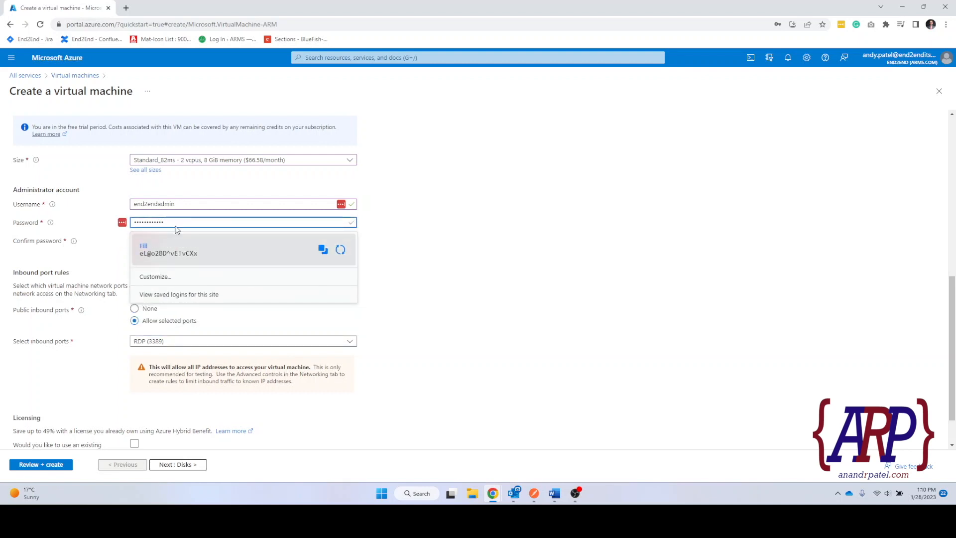
pyautogui.click(450, 244)
pyautogui.doubleClick(180, 240)
pyautogui.write('**********')
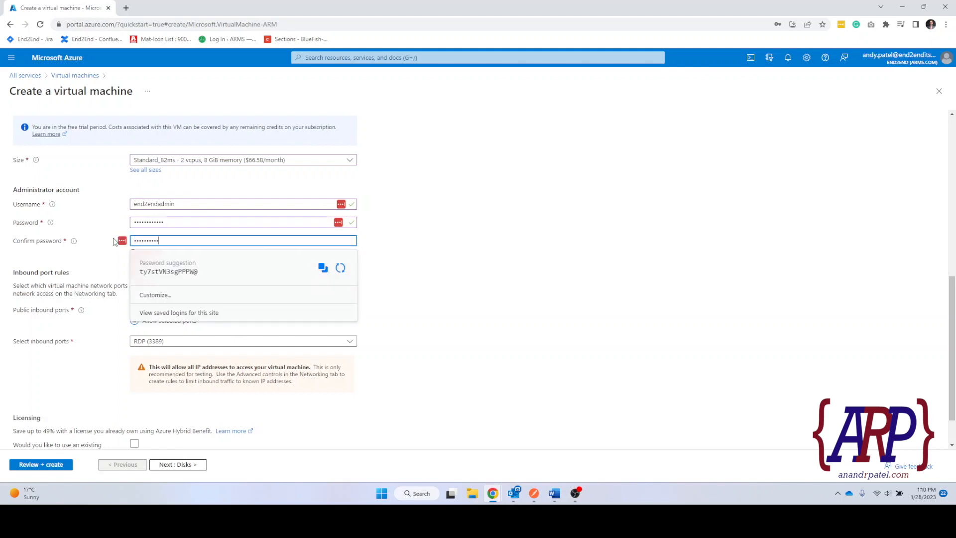
pyautogui.write('*')
pyautogui.hotkey('shift', 'Tab')
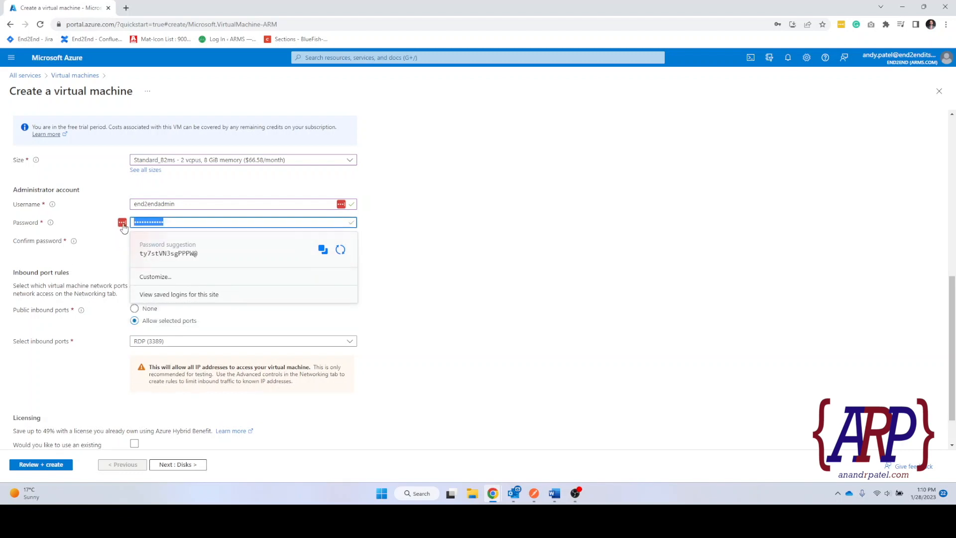
pyautogui.write('****')
pyautogui.write('••••••')
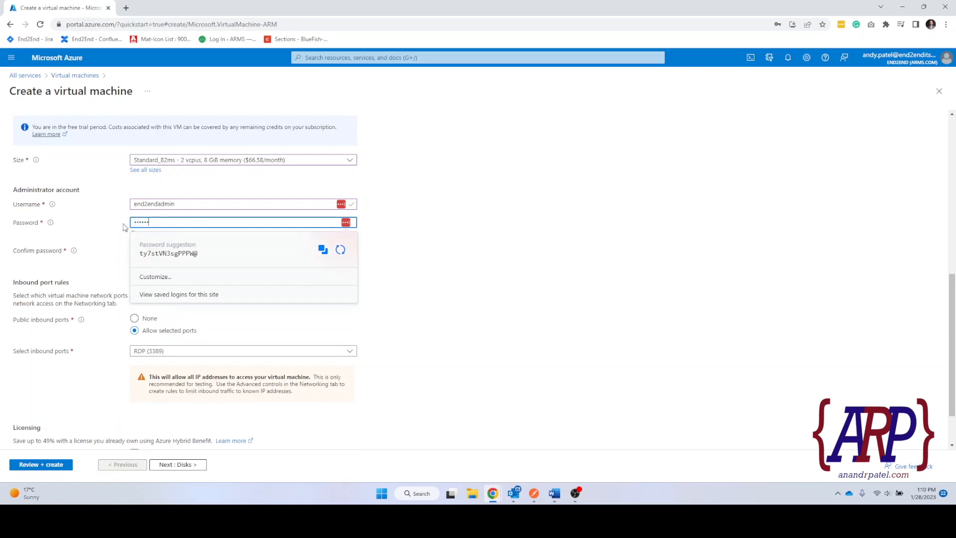
pyautogui.write('••')
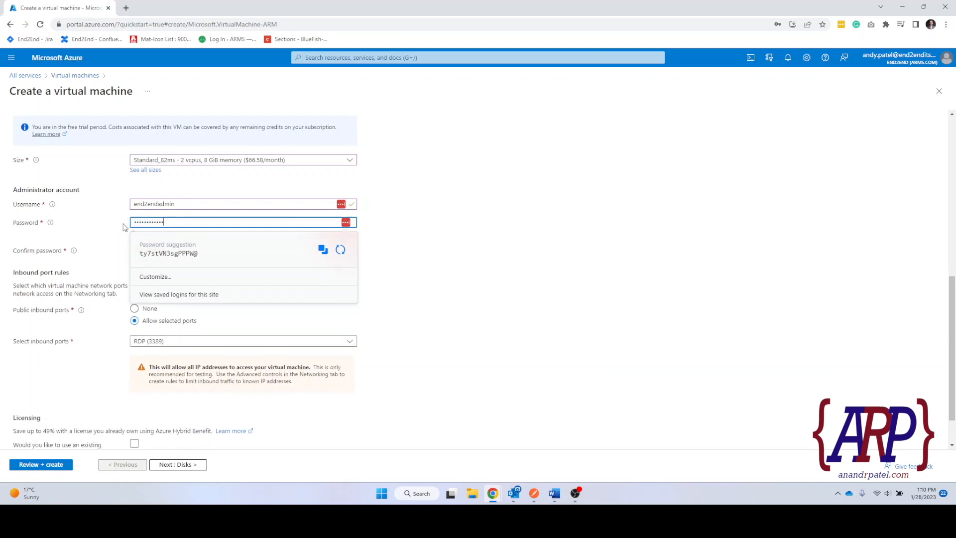
pyautogui.press('Tab')
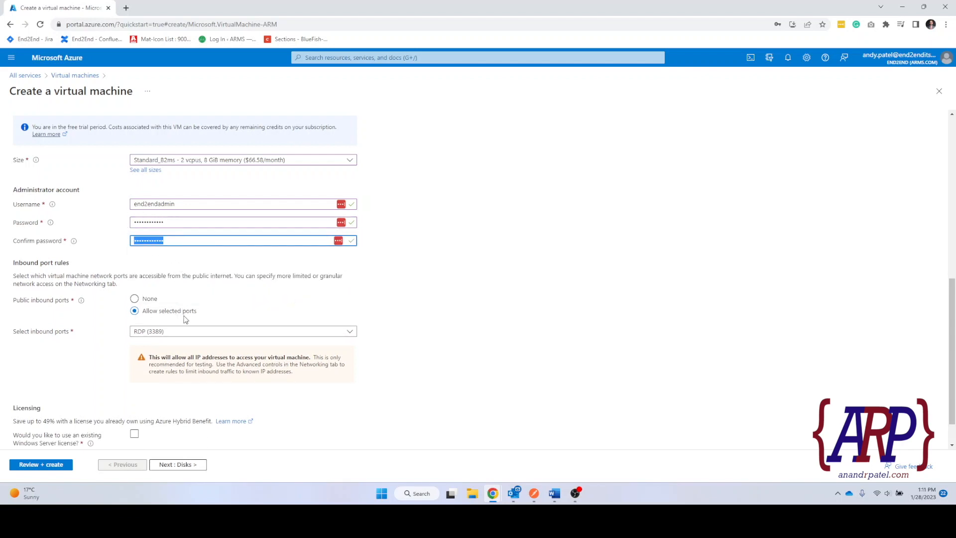
# Add HTTP (80) to the allowed inbound ports next to RDP (3389), then go to Disks.
pyautogui.scroll(-2, 187, 314)
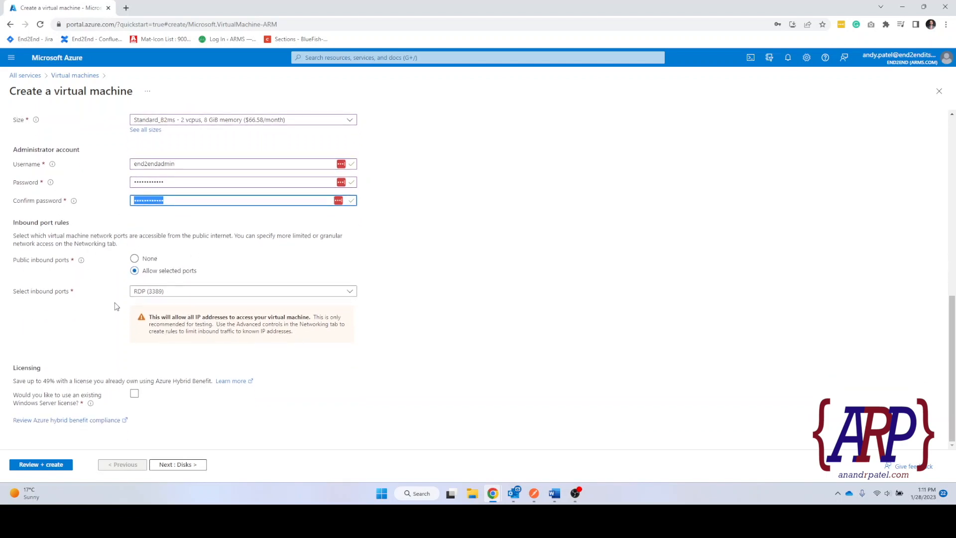
pyautogui.click(157, 294)
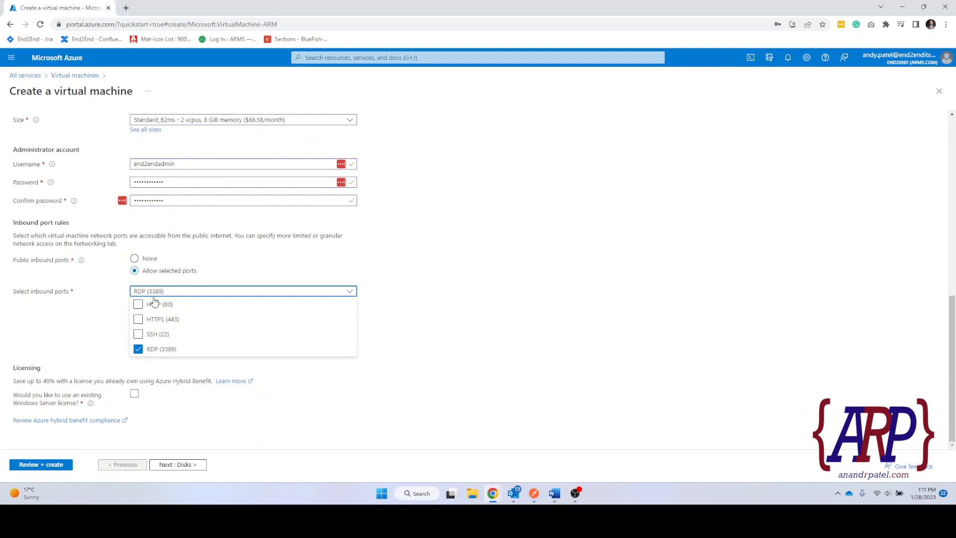
pyautogui.click(138, 304)
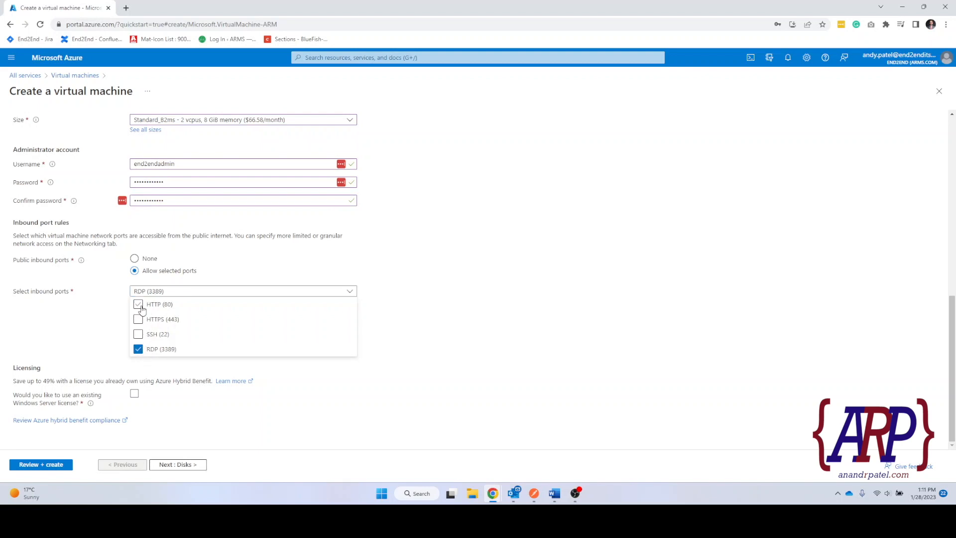
pyautogui.click(524, 362)
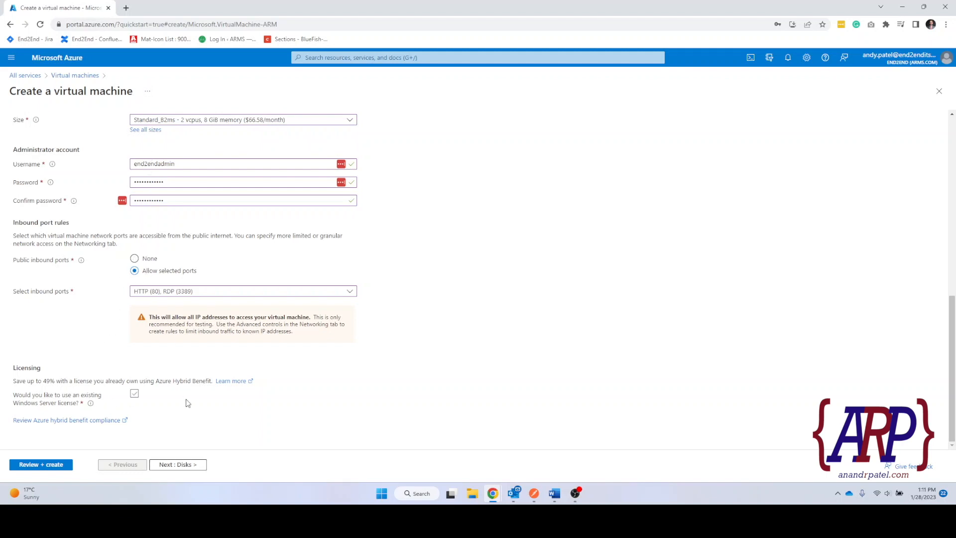
pyautogui.click(181, 468)
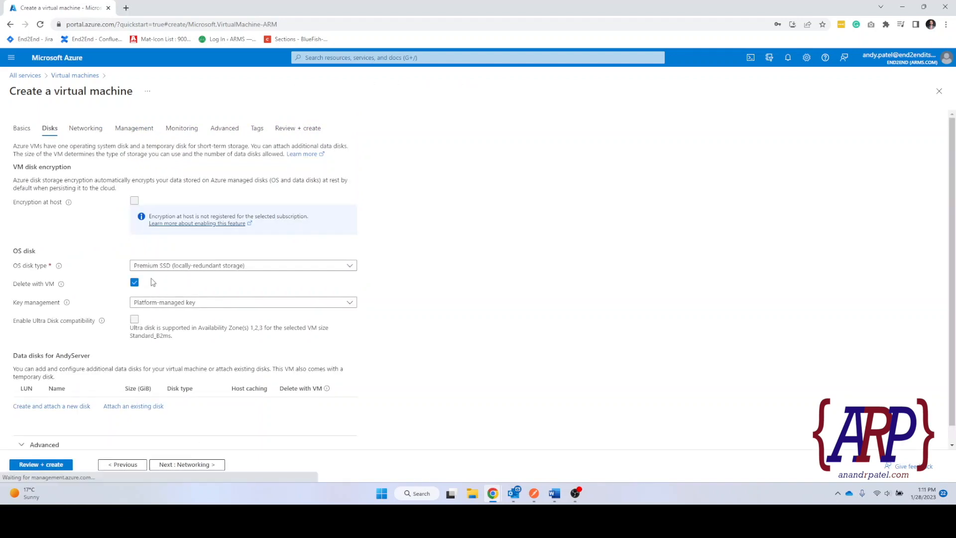
# Set the OS disk type to Standard HDD.
pyautogui.click(863, 131)
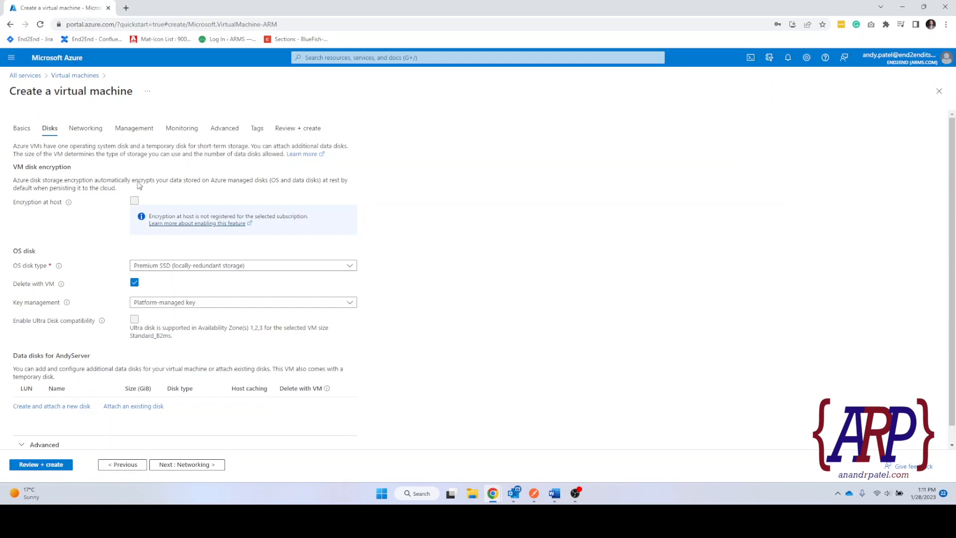
pyautogui.click(192, 269)
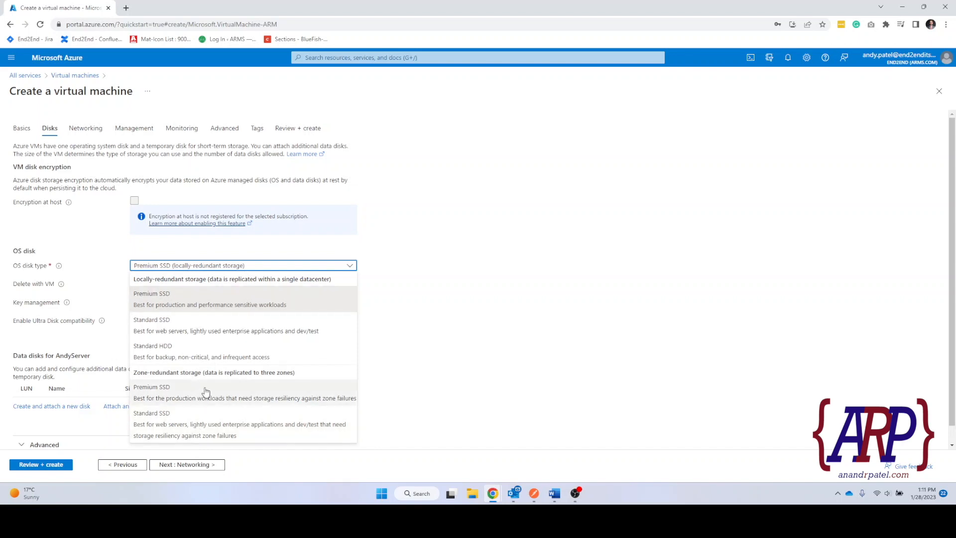
pyautogui.click(206, 354)
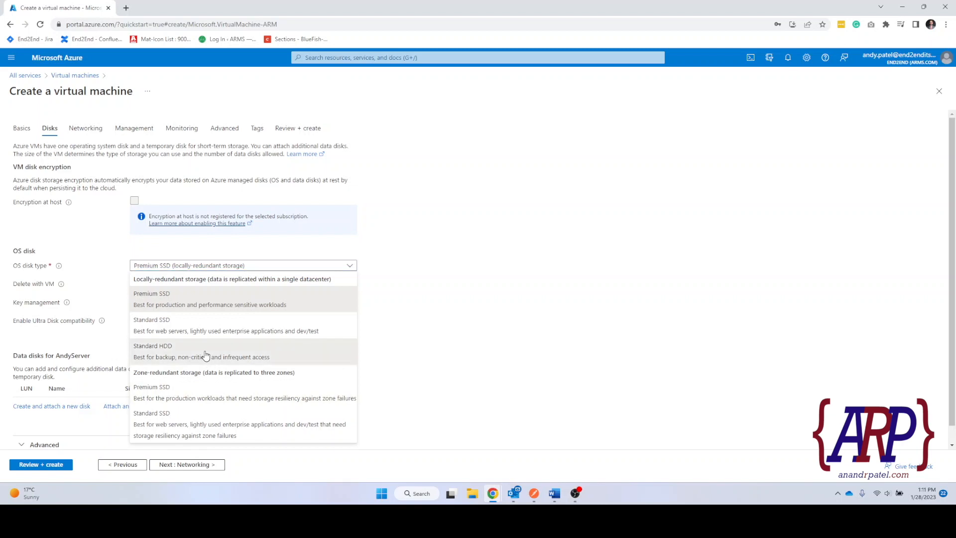
pyautogui.click(160, 268)
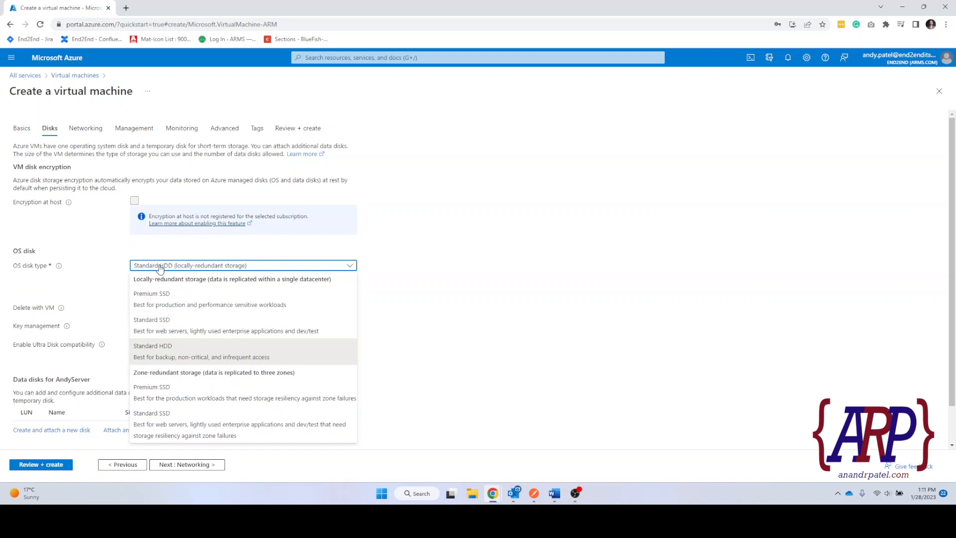
pyautogui.click(160, 269)
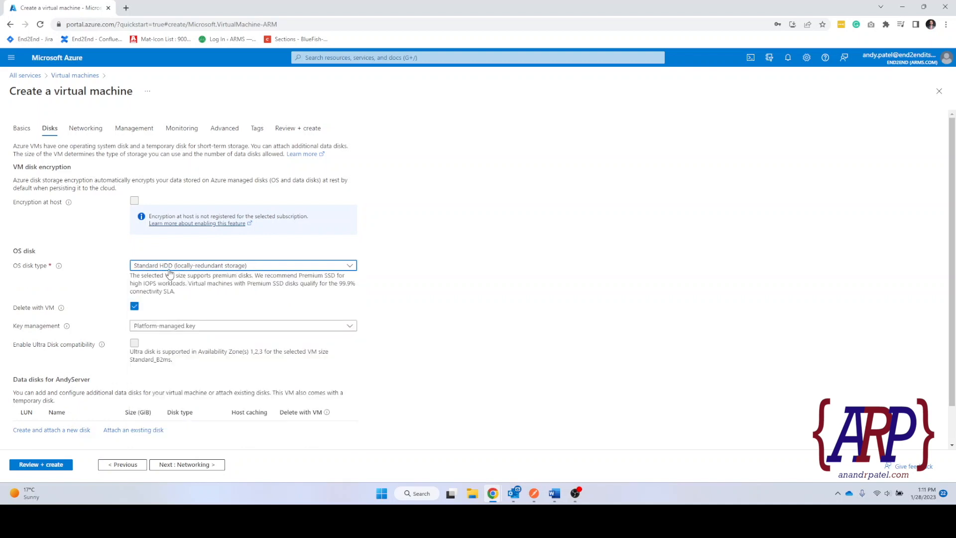
pyautogui.click(168, 269)
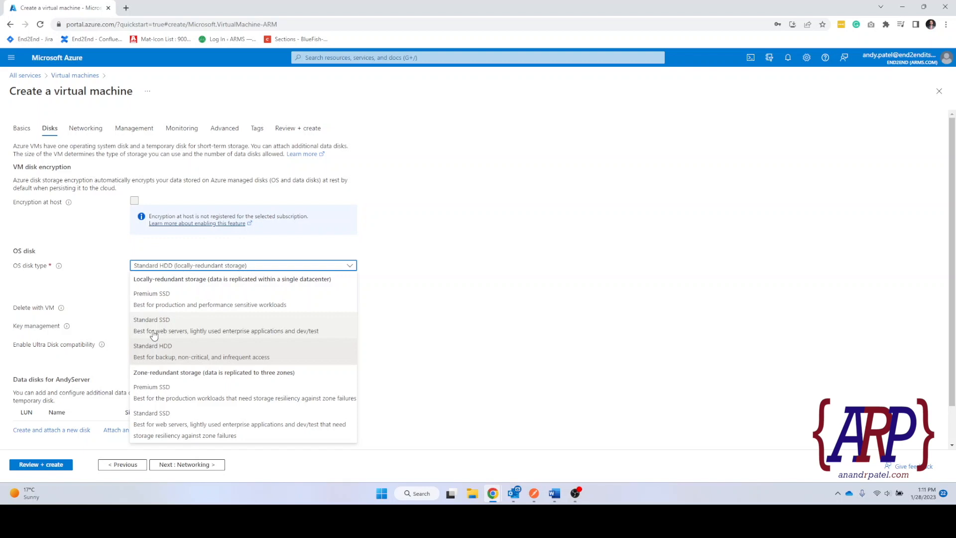
pyautogui.click(174, 355)
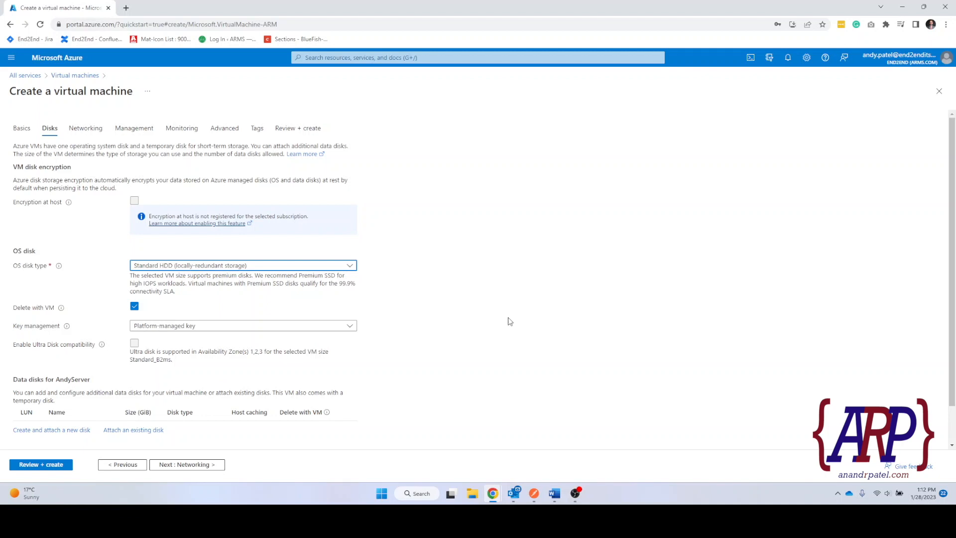
pyautogui.scroll(-1, 480, 296)
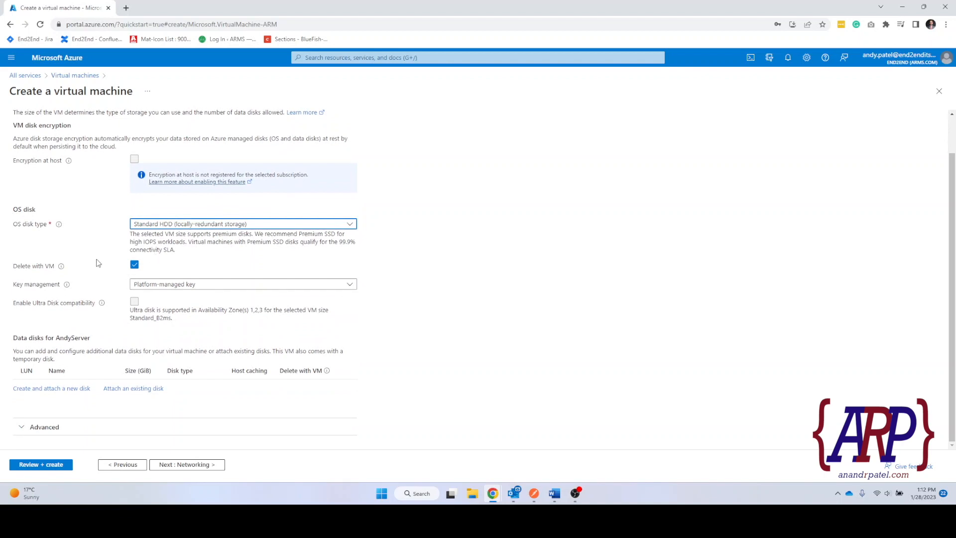
pyautogui.click(21, 285)
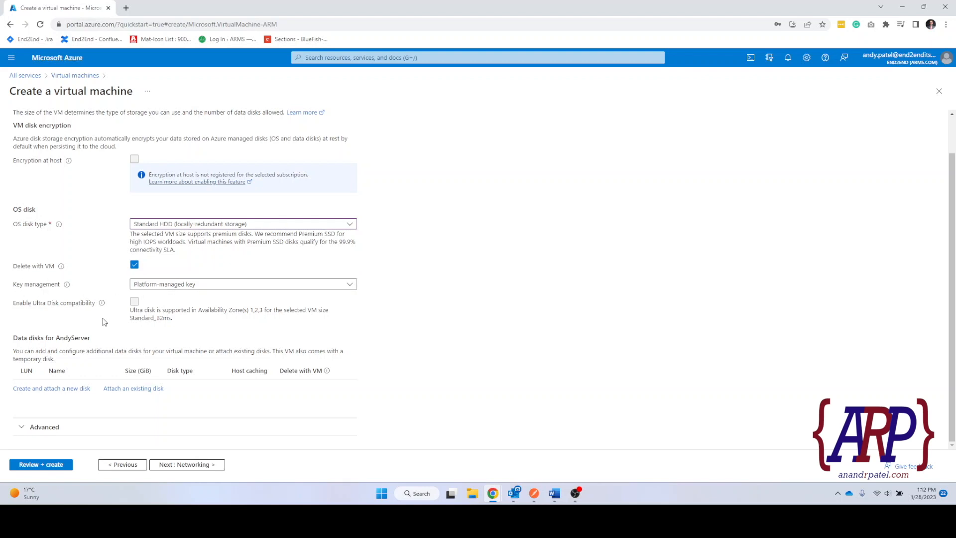
# Keep the platform-managed encryption key and continue to Networking.
pyautogui.click(207, 284)
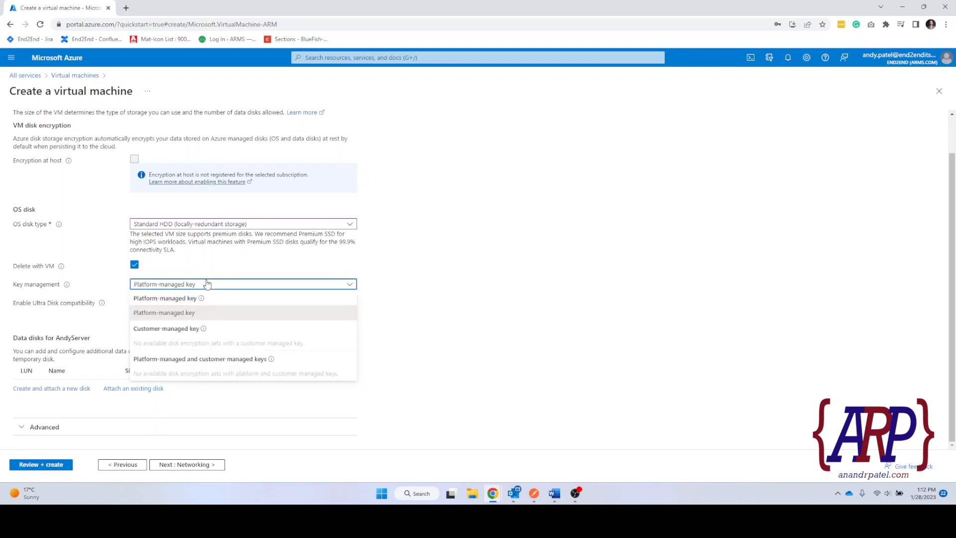
pyautogui.click(175, 313)
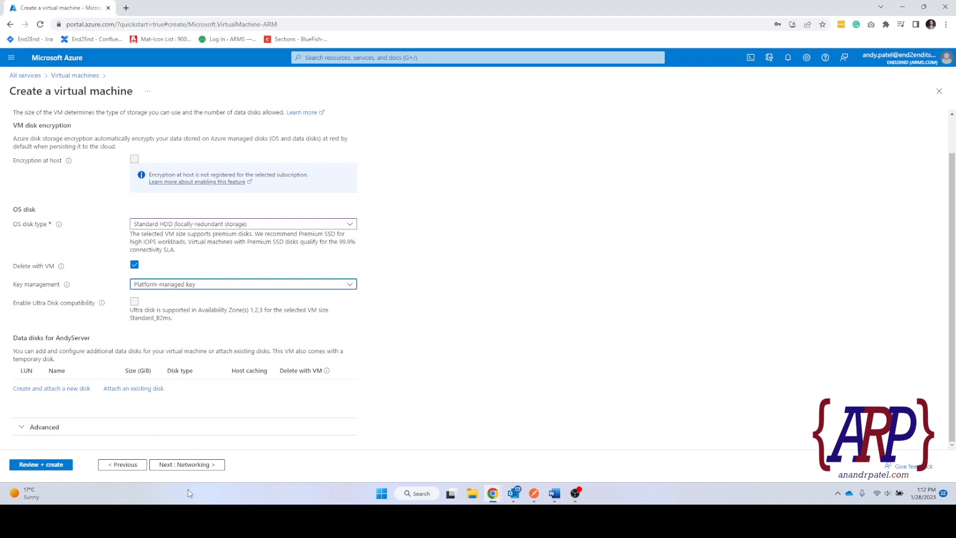
pyautogui.click(195, 468)
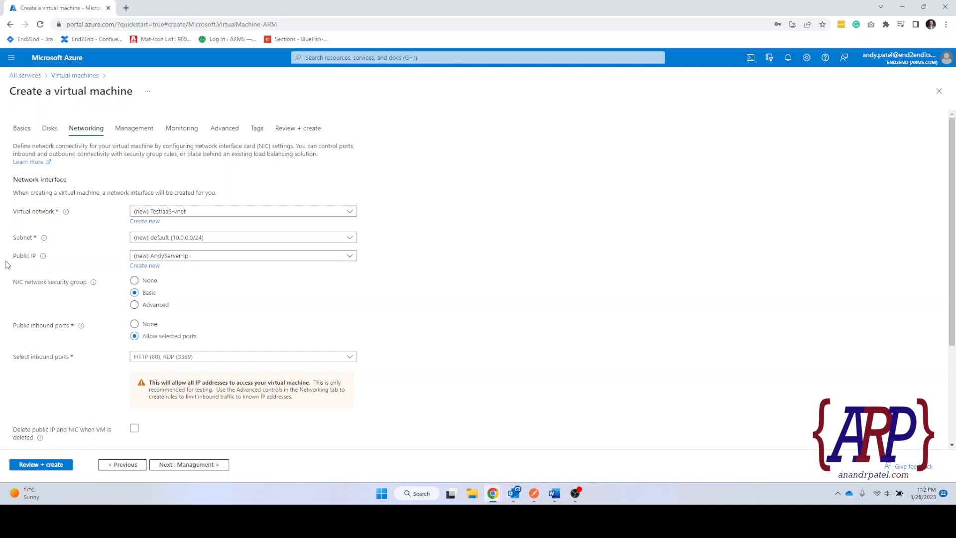
# Review the default vnet, subnet, public IP and NIC security group settings, then continue to Management.
pyautogui.moveTo(46, 259)
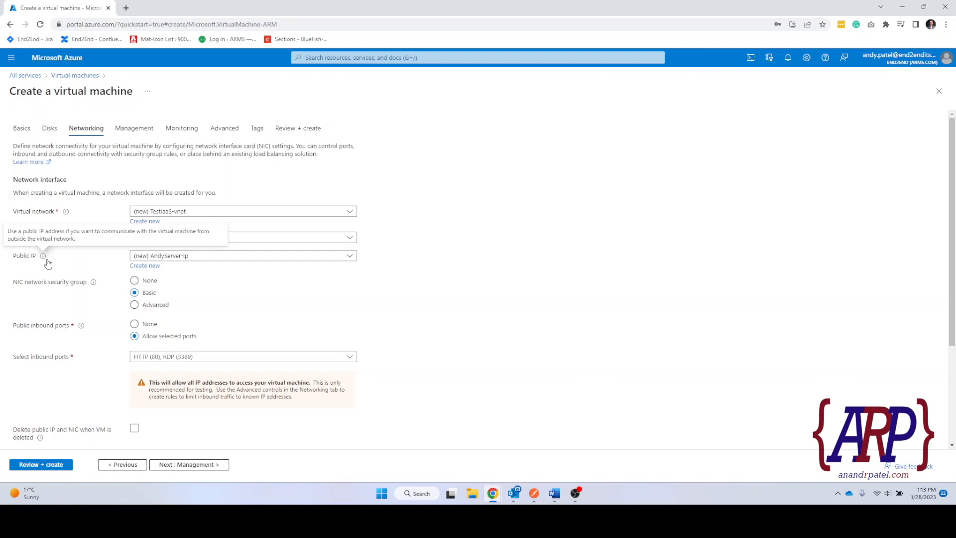
pyautogui.moveTo(14, 282); pyautogui.dragTo(89, 284)
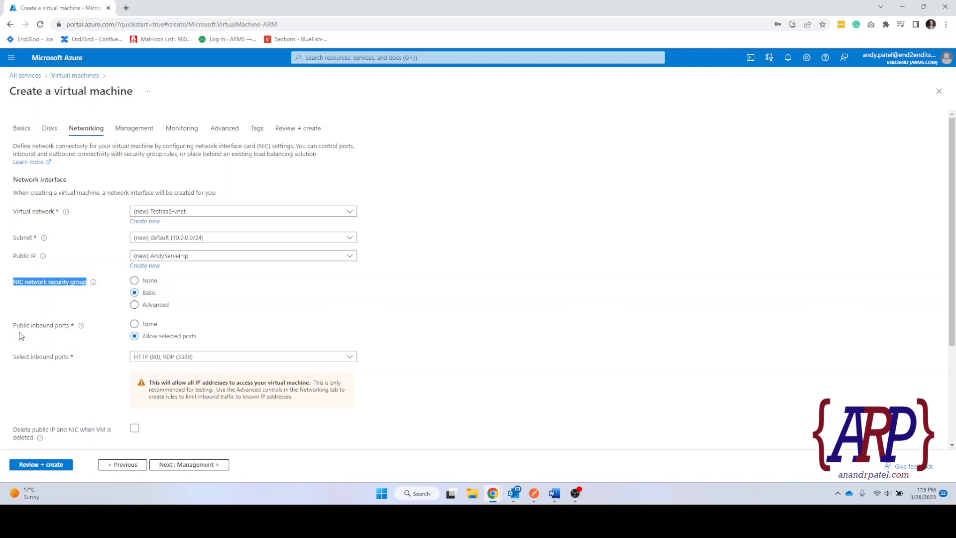
pyautogui.scroll(-2, 46, 334)
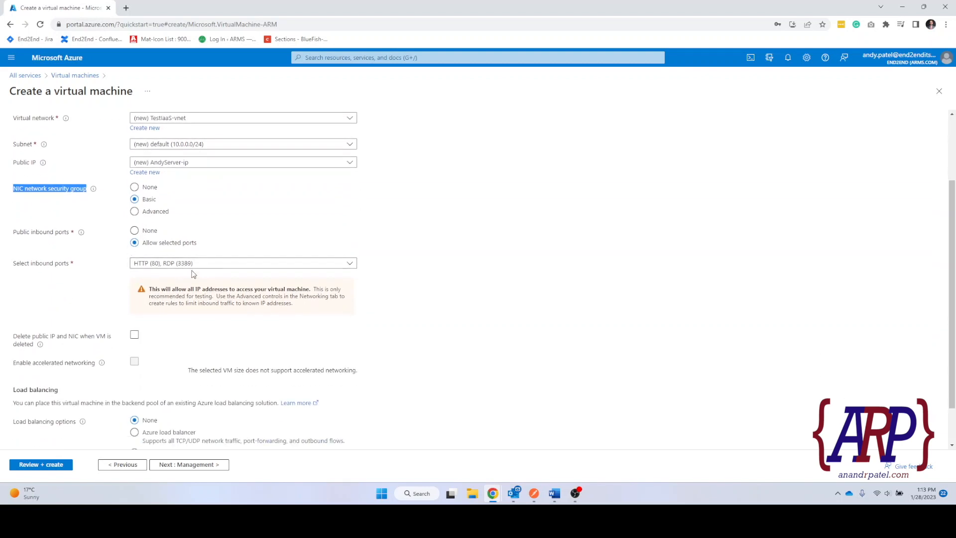
pyautogui.scroll(-1, 101, 358)
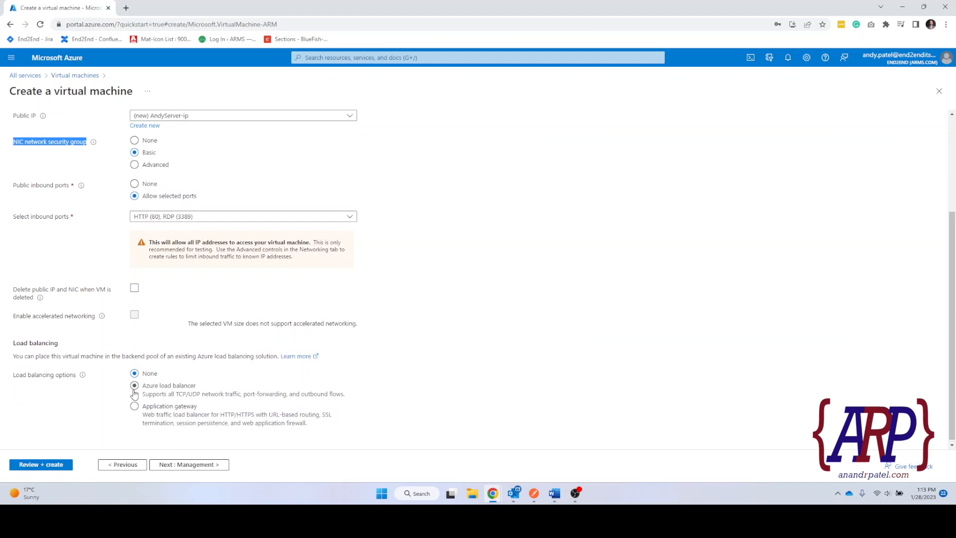
pyautogui.scroll(-1, 133, 389)
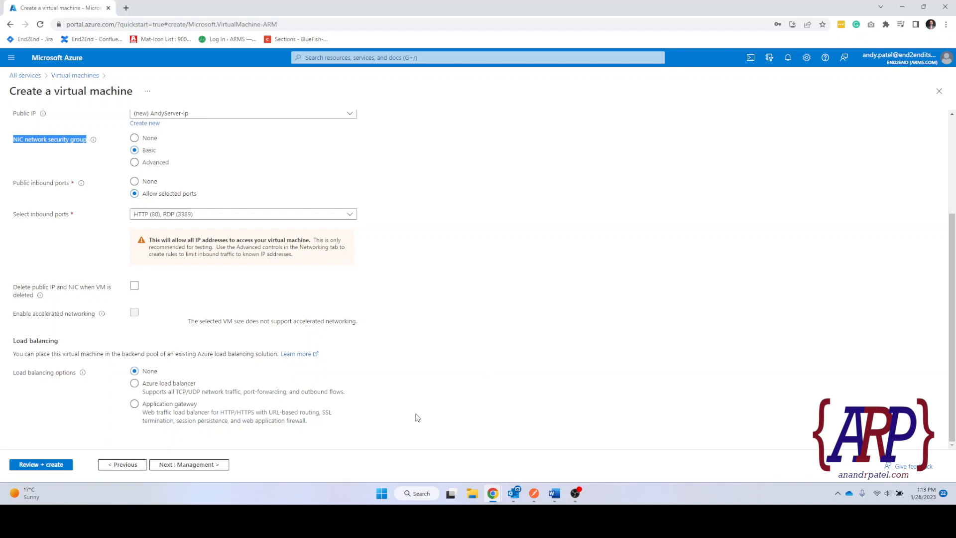
pyautogui.click(171, 468)
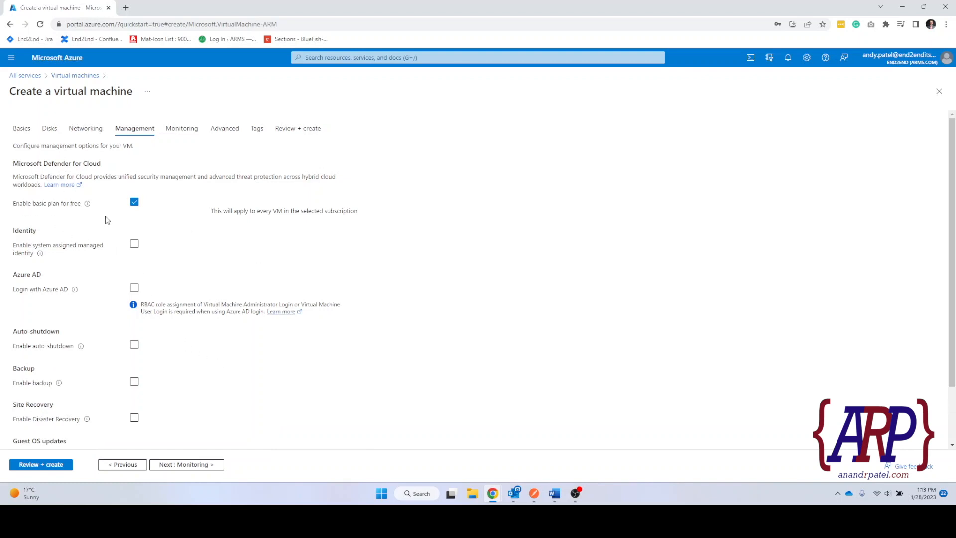
# Review the Defender for Cloud and management options, enable Disaster Recovery, and continue to Monitoring.
pyautogui.scroll(-1, 104, 219)
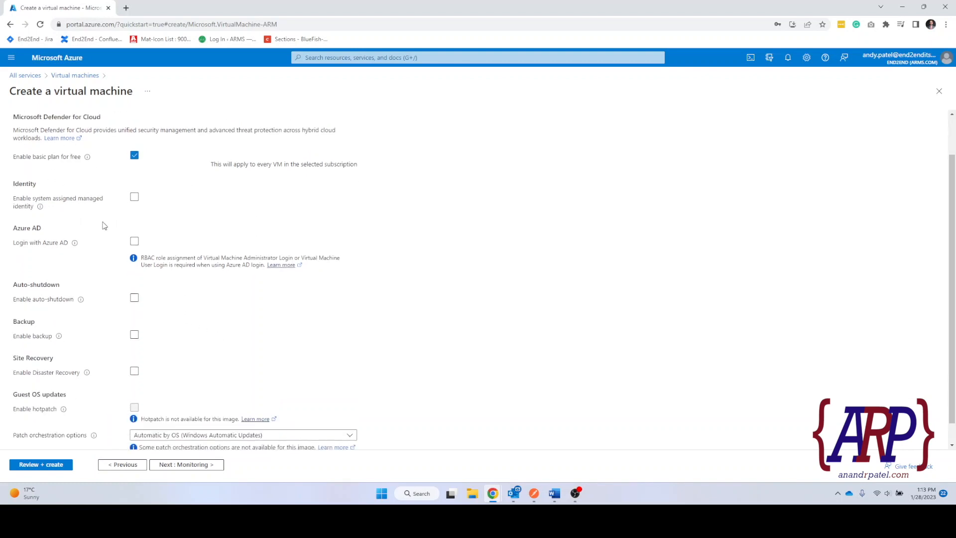
pyautogui.moveTo(21, 116); pyautogui.dragTo(110, 170)
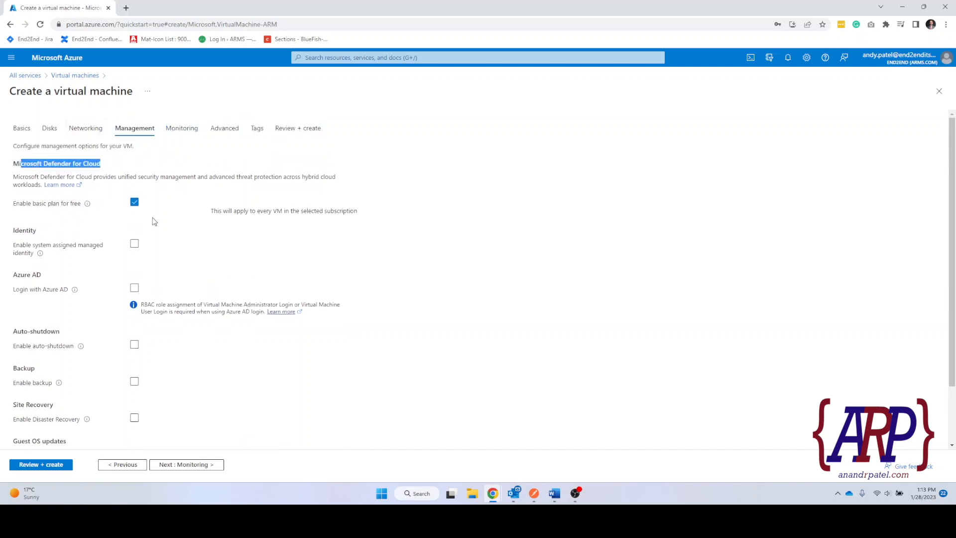
pyautogui.scroll(-1, 154, 221)
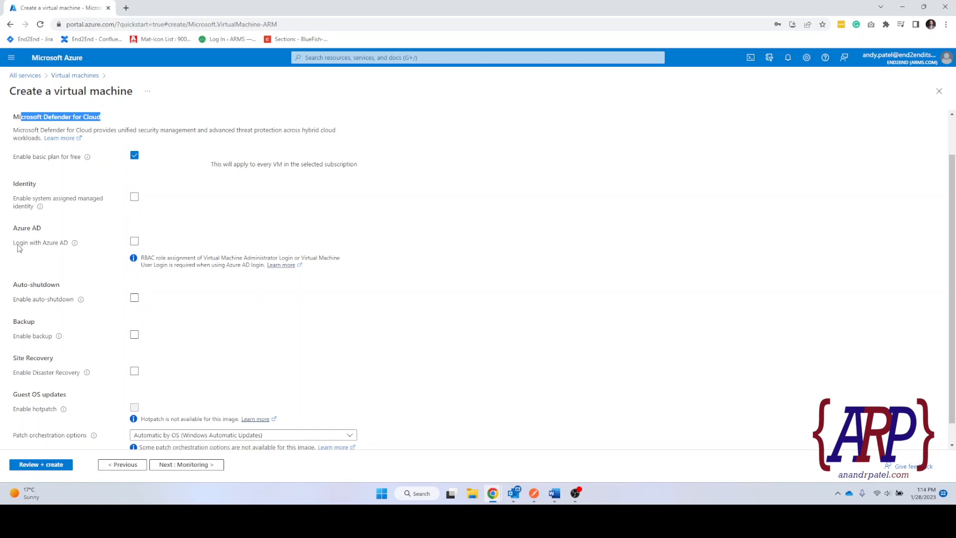
pyautogui.moveTo(70, 244)
pyautogui.scroll(-1, 138, 230)
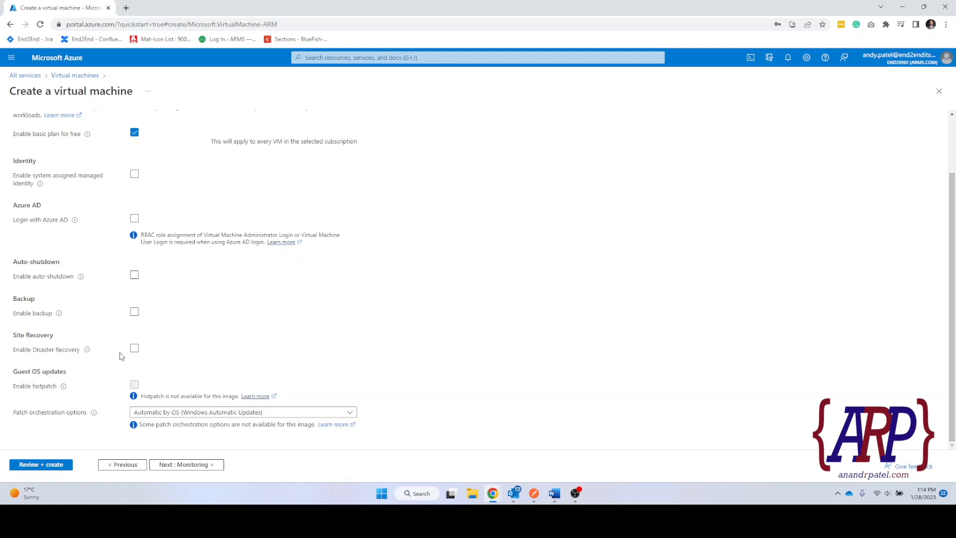
pyautogui.click(134, 349)
pyautogui.click(197, 468)
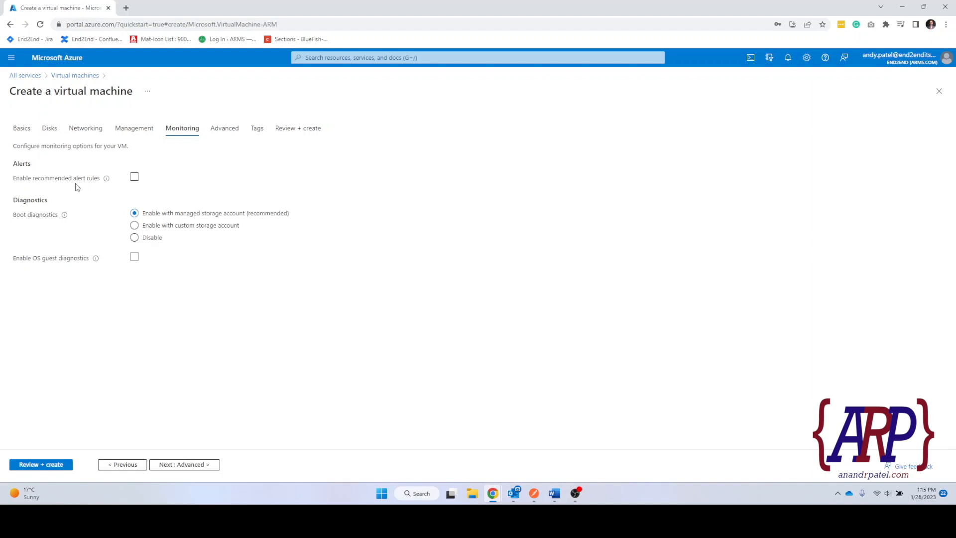
# Enable recommended alert rules and continue to the Advanced tab.
pyautogui.click(133, 177)
pyautogui.click(185, 465)
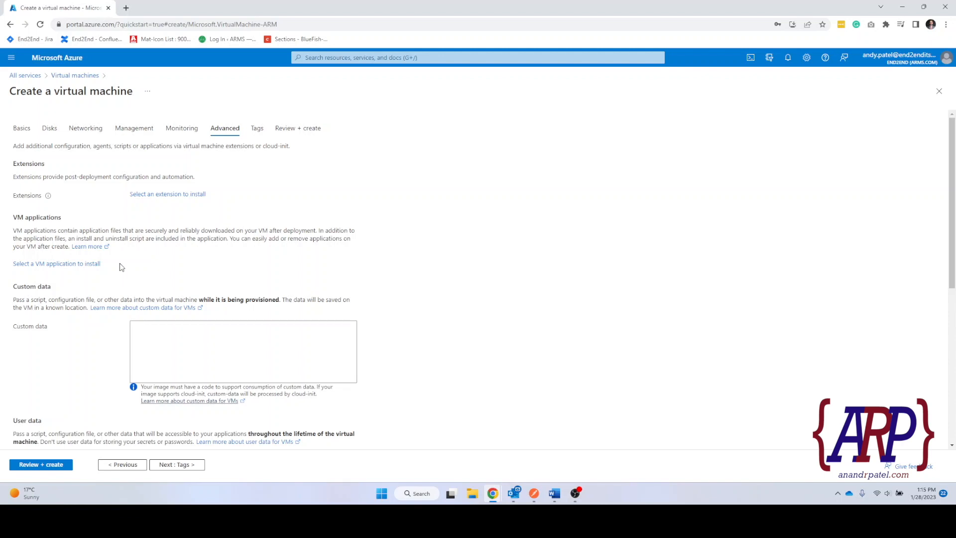
# Scroll past the default Advanced options and continue to Tags.
pyautogui.scroll(-3, 198, 252)
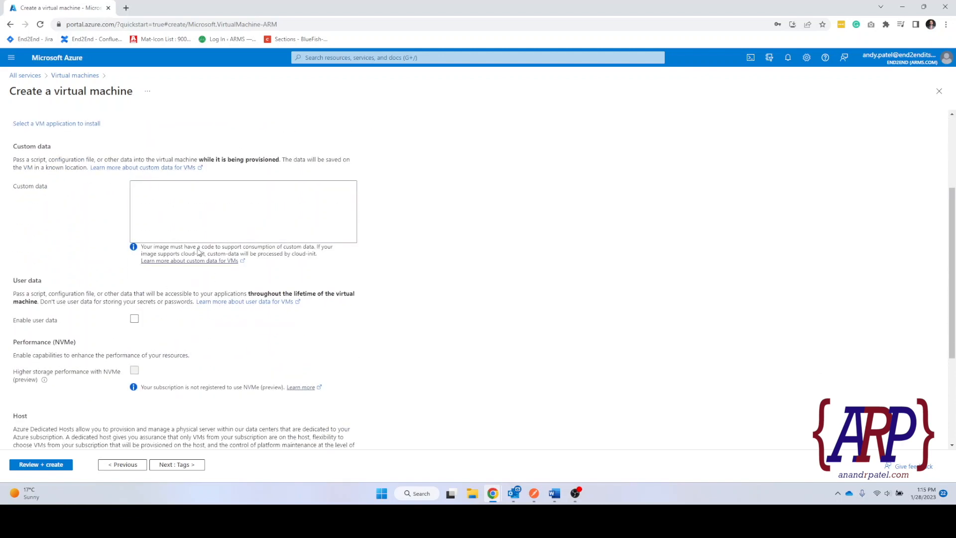
pyautogui.scroll(-3, 190, 416)
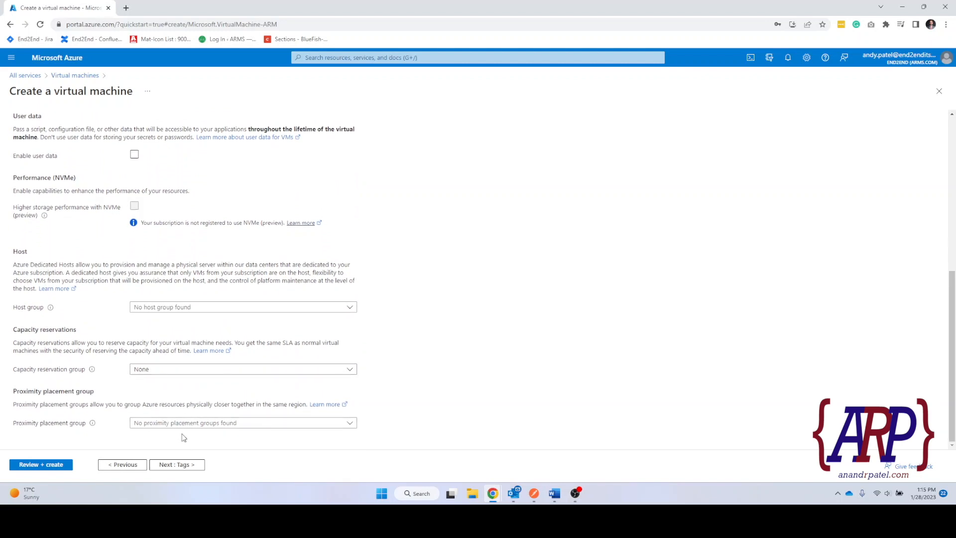
pyautogui.click(184, 466)
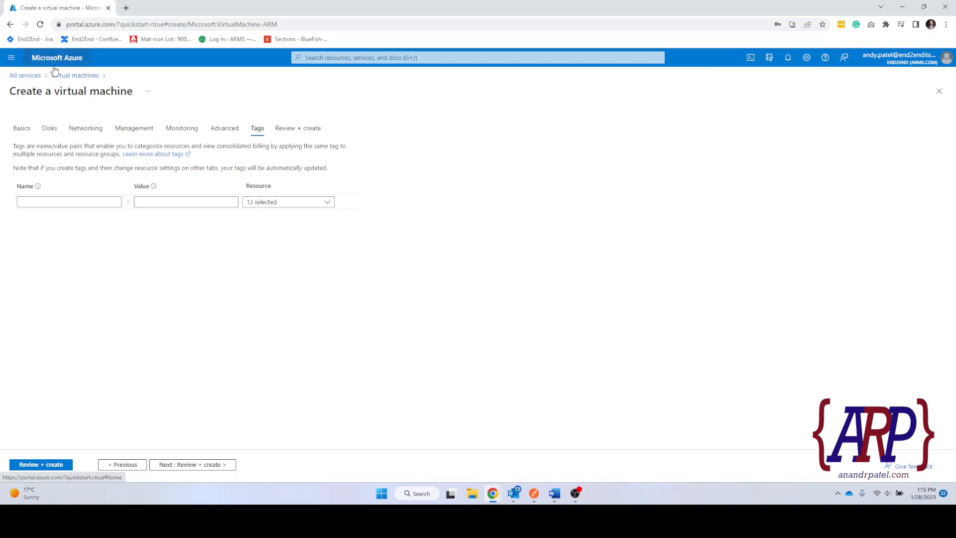
# Add tags Agency = End2End and CreatedBy set to the creator's name.
pyautogui.click(76, 203)
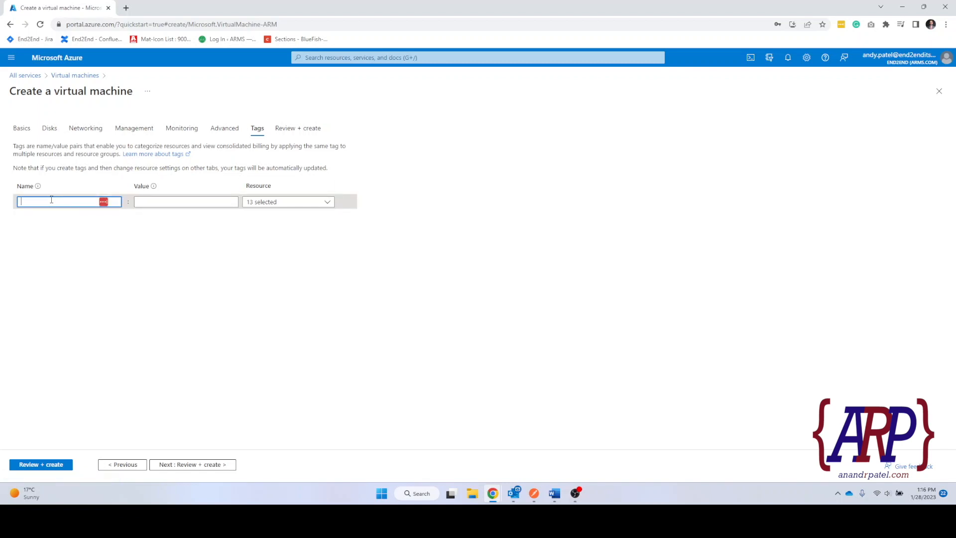
pyautogui.write('Agency')
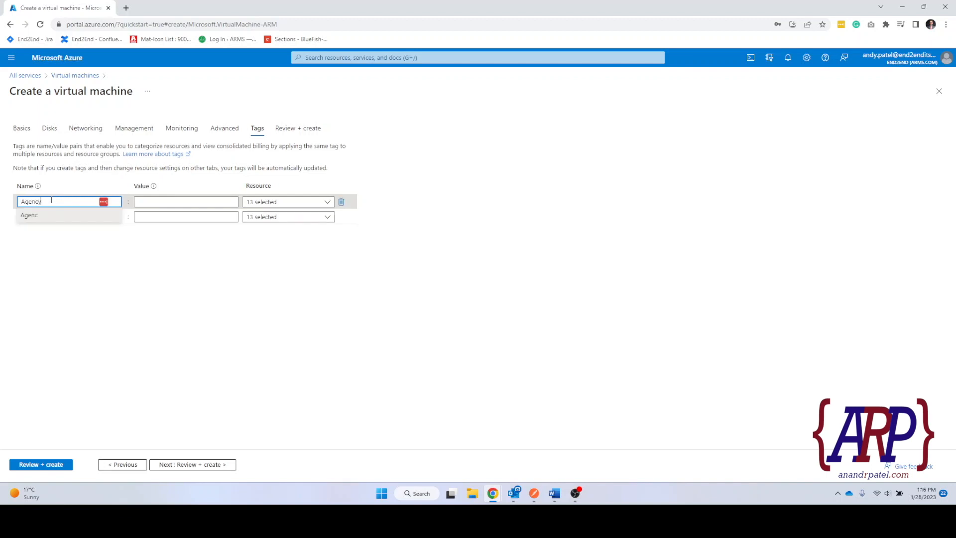
pyautogui.press('Tab')
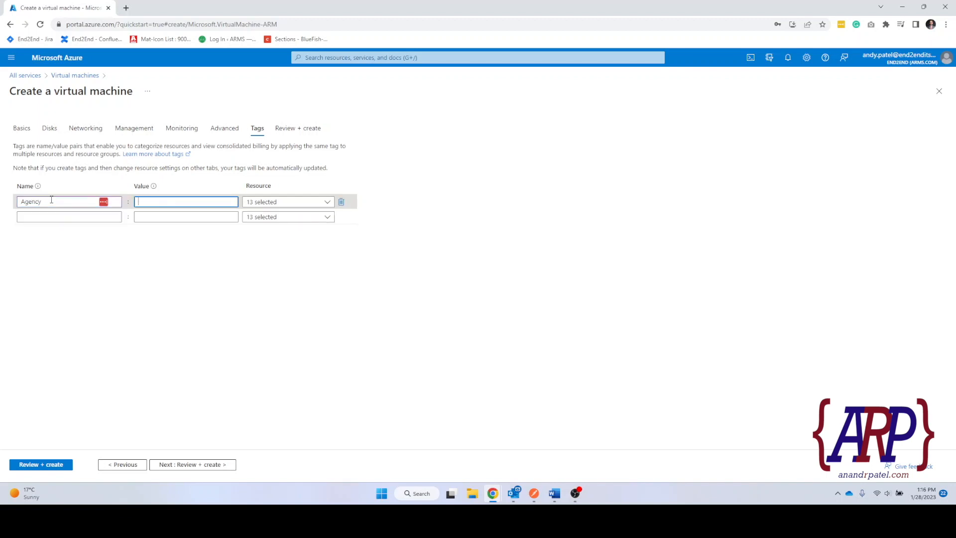
pyautogui.write('End2End')
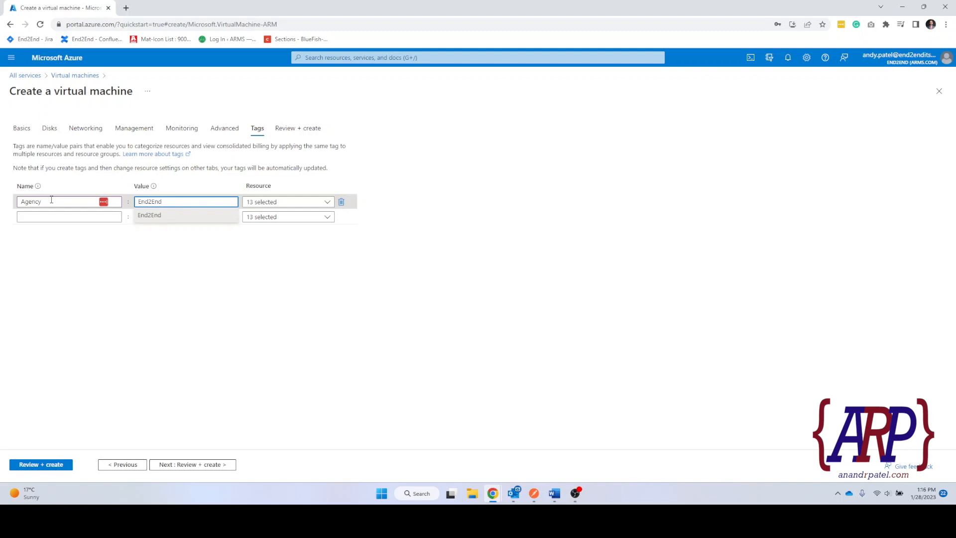
pyautogui.press('Tab')
pyautogui.press('Tab')
pyautogui.press('Tab')
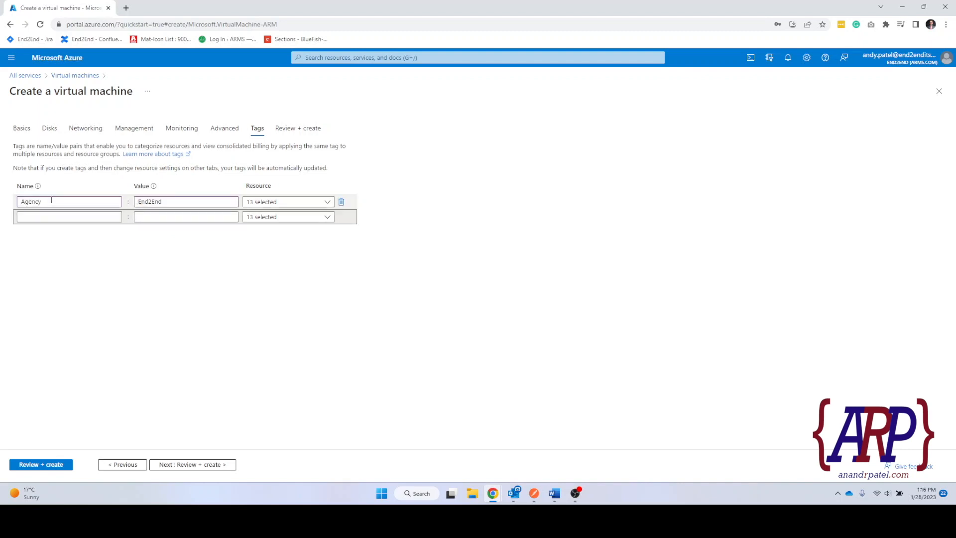
pyautogui.click(46, 217)
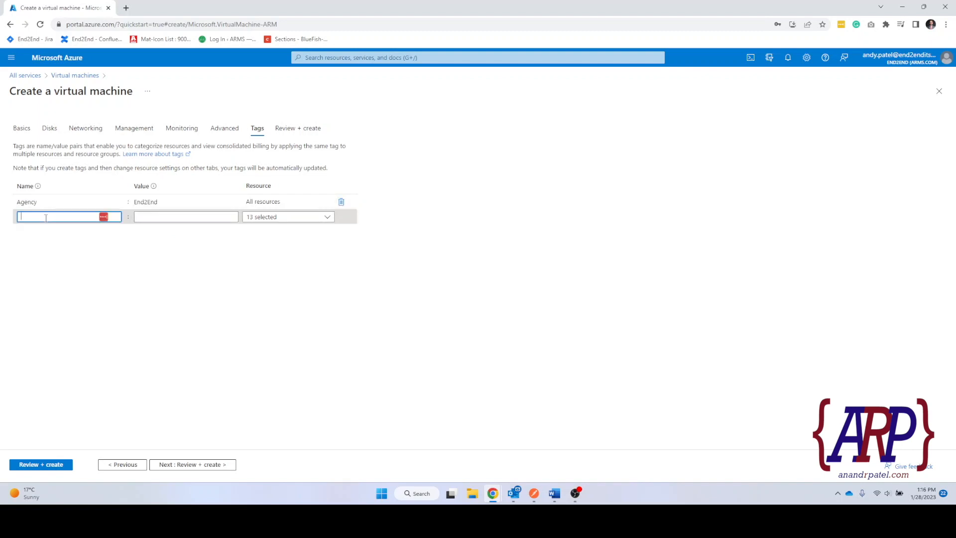
pyautogui.write('Creat')
pyautogui.write('atedBy')
pyautogui.press('Tab')
pyautogui.write('AndyPatel')
pyautogui.press('Tab')
pyautogui.press('Tab')
pyautogui.press('Tab')
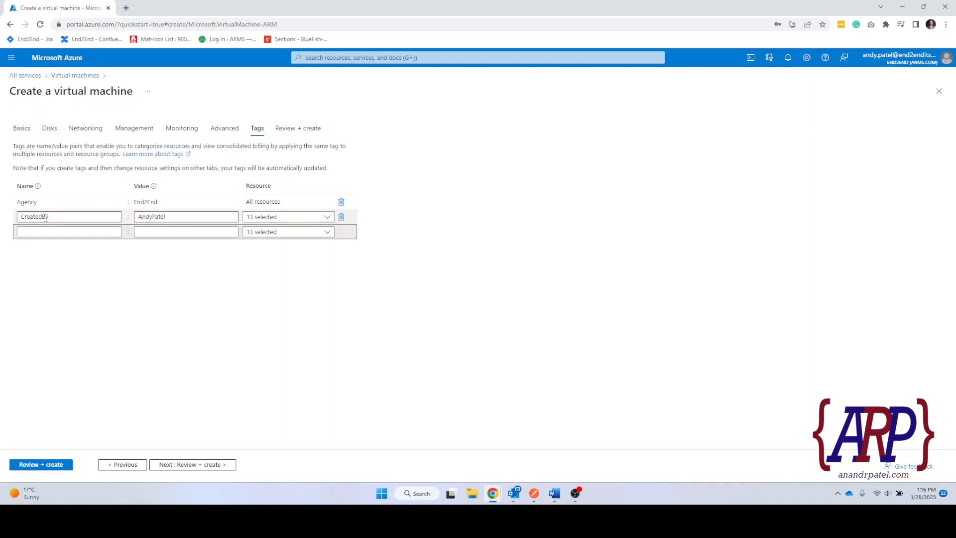
# Add the tag Purpose = TechAcademy.
pyautogui.click(35, 230)
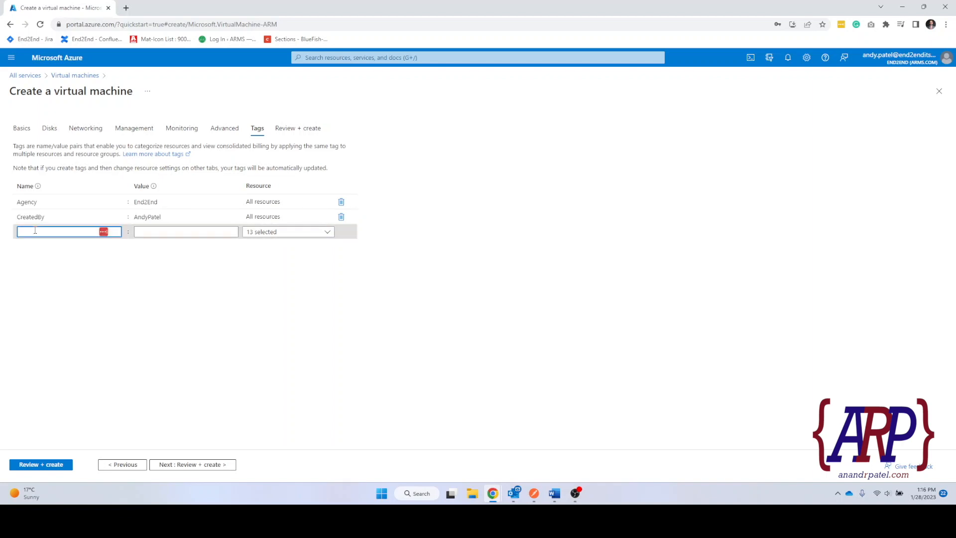
pyautogui.write('Purpose')
pyautogui.press('Tab')
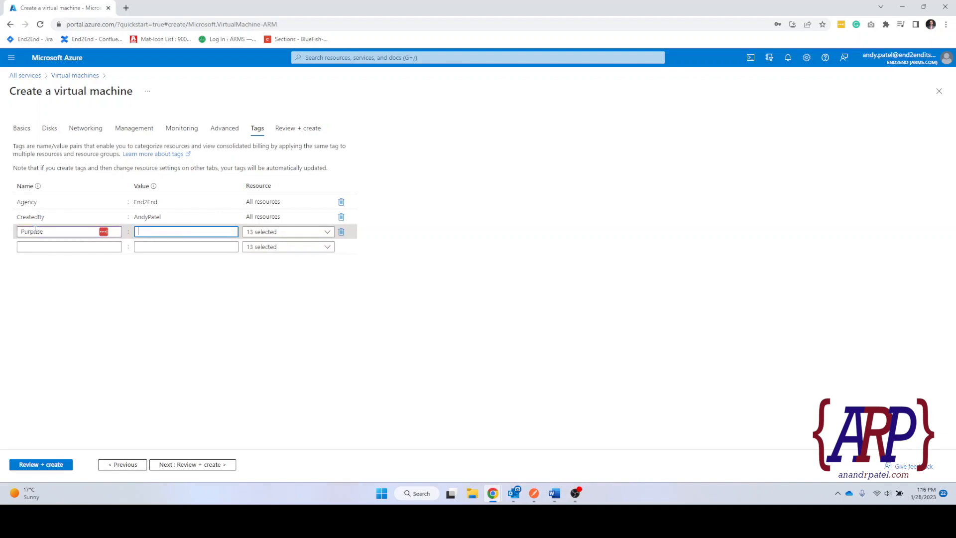
pyautogui.write('En')
pyautogui.press('BackSpace')
pyautogui.press('BackSpace')
pyautogui.write('Test')
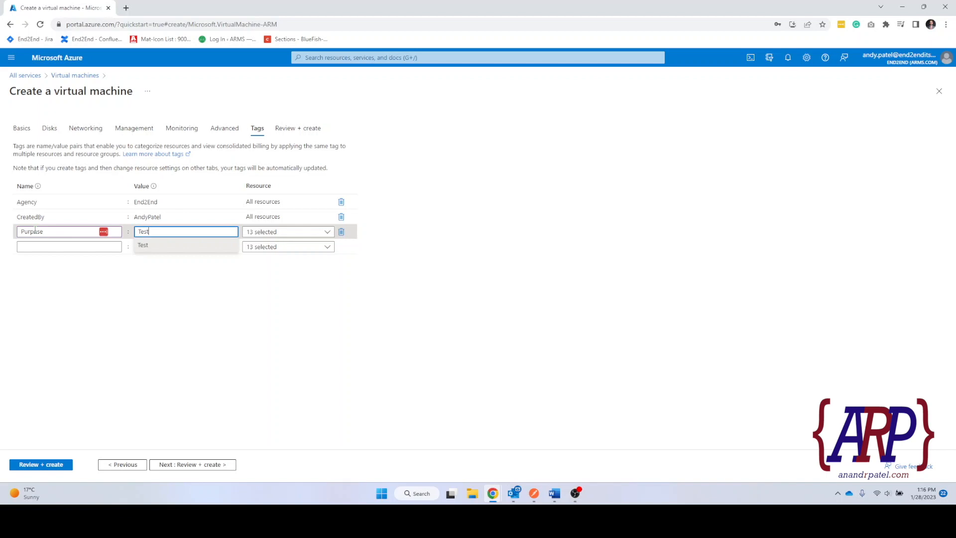
pyautogui.write('echAcademy')
pyautogui.press('Tab')
pyautogui.press('Tab')
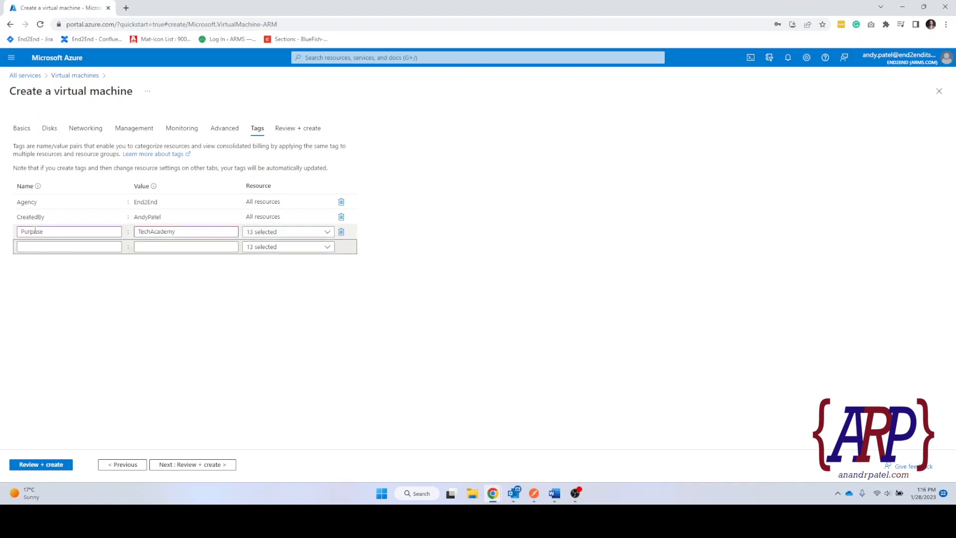
# Add the tag Env = Test and continue to Review + create.
pyautogui.click(41, 246)
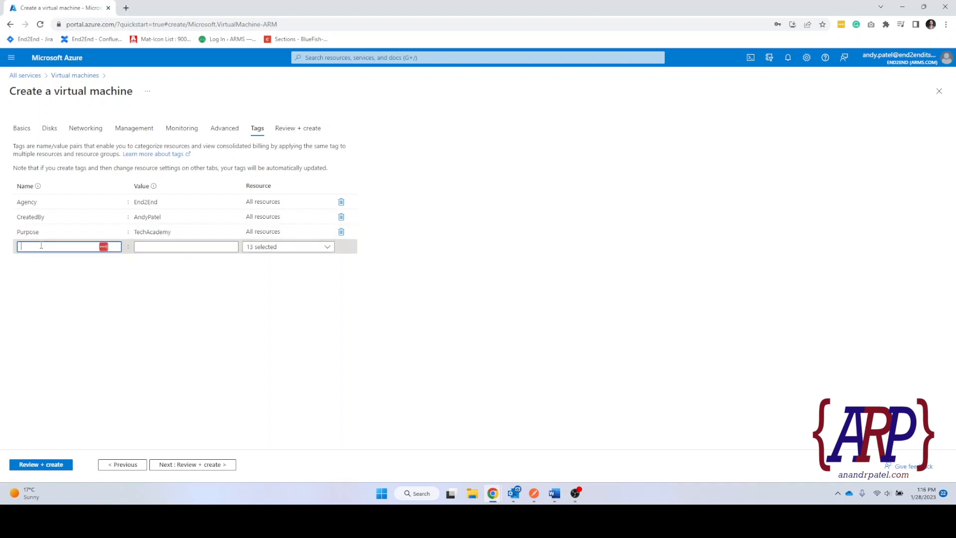
pyautogui.write('Env')
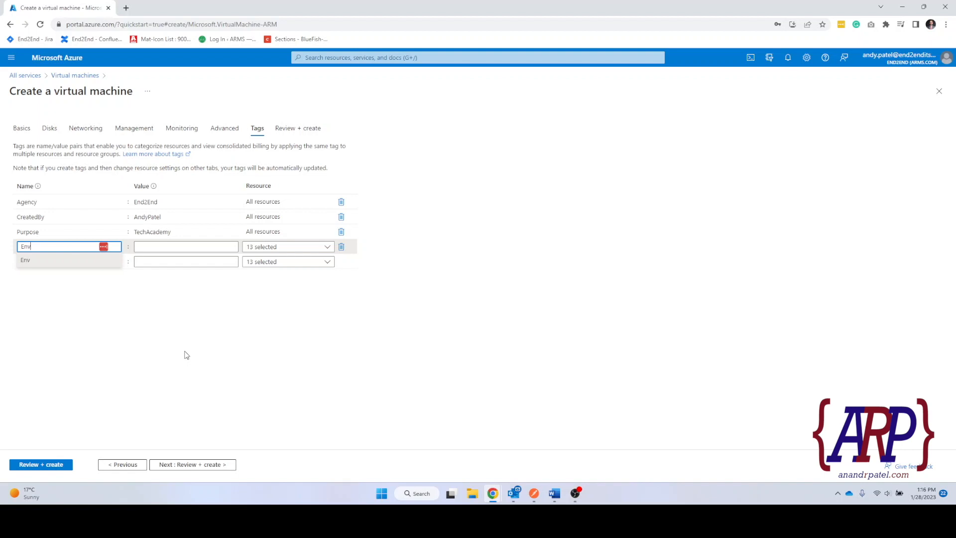
pyautogui.press('Tab')
pyautogui.write('Test')
pyautogui.press('Tab')
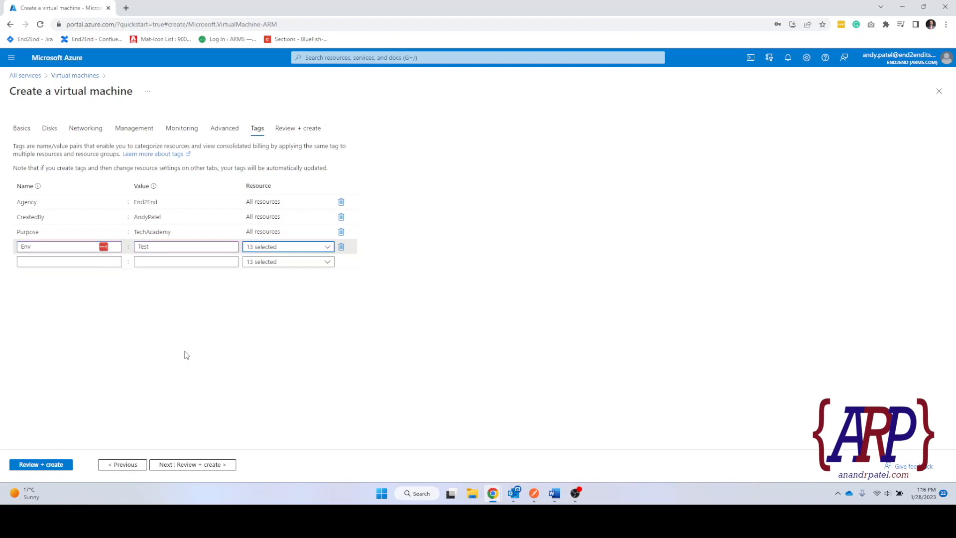
pyautogui.click(168, 335)
pyautogui.click(74, 262)
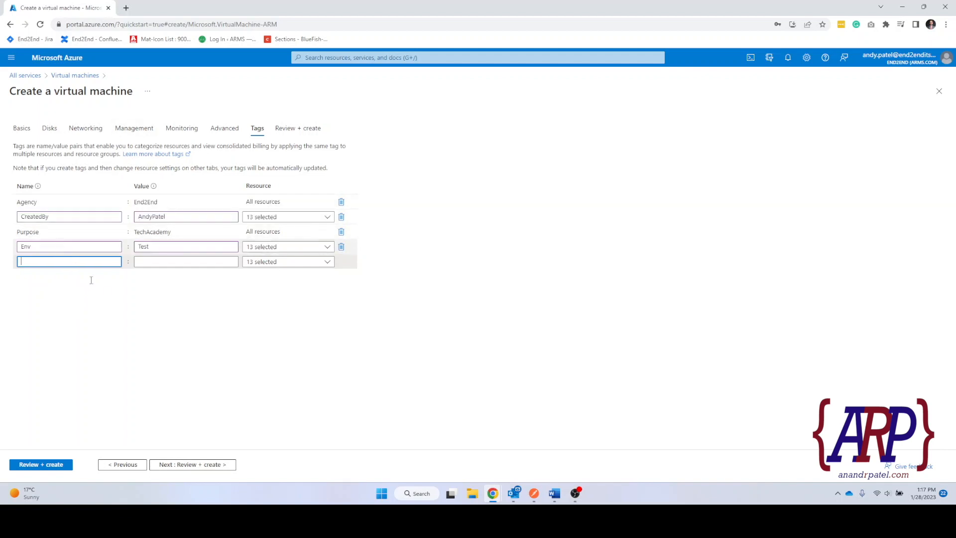
pyautogui.click(212, 372)
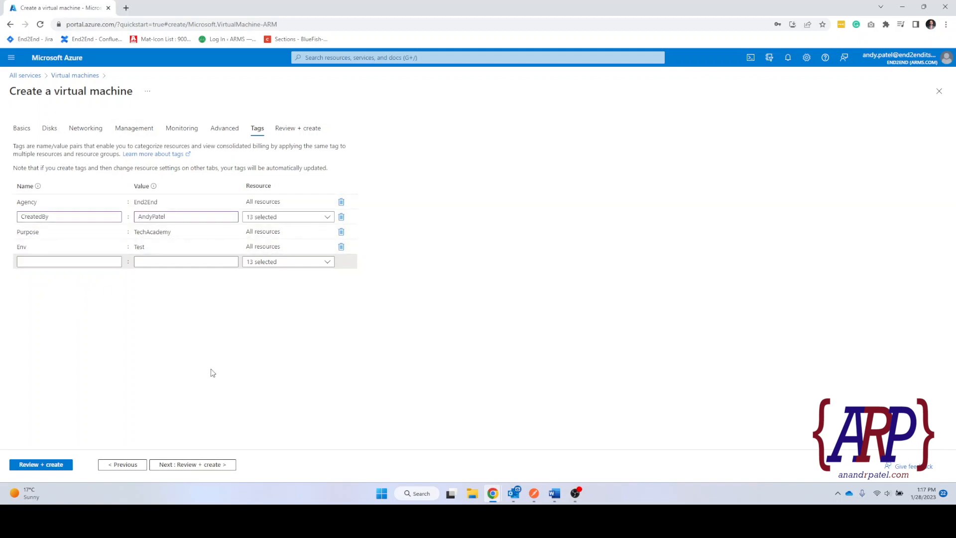
pyautogui.click(211, 467)
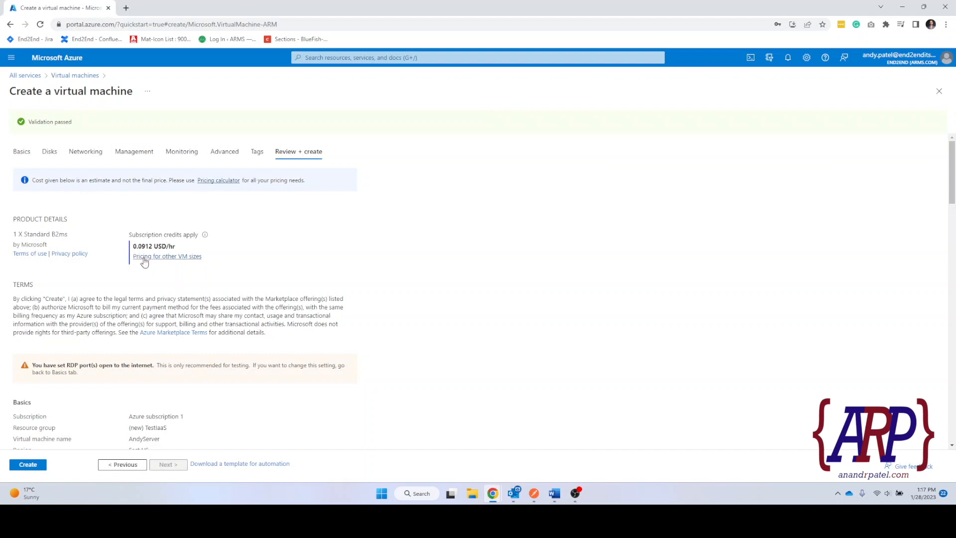
# Scroll through the validated summary, checking the LRS OS disk and Standard B2ms size.
pyautogui.scroll(-2, 169, 202)
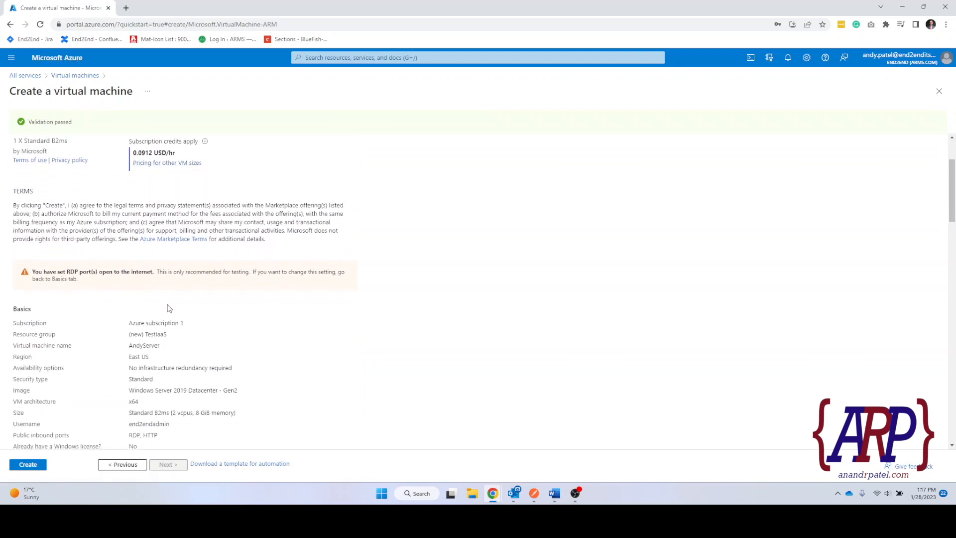
pyautogui.scroll(3, 168, 307)
pyautogui.scroll(-5, 131, 270)
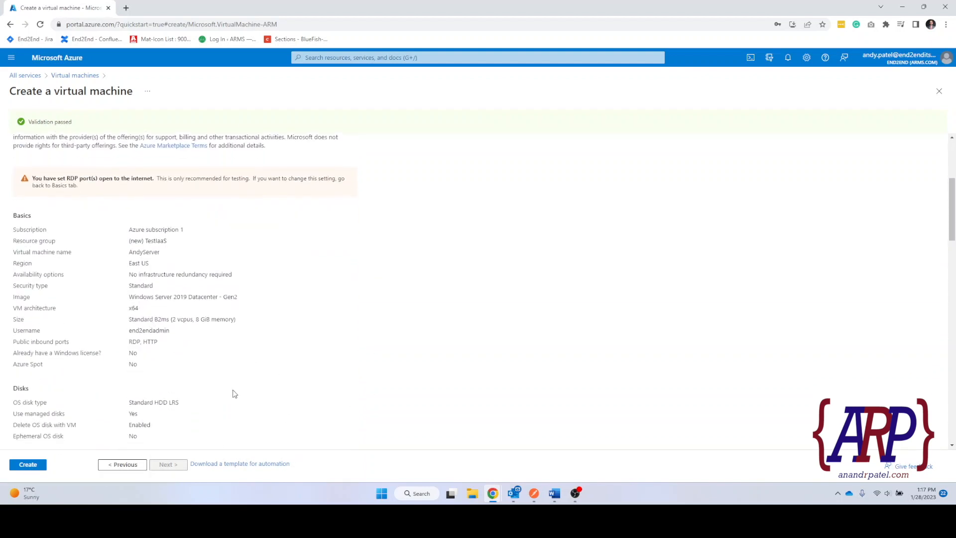
pyautogui.scroll(-2, 235, 392)
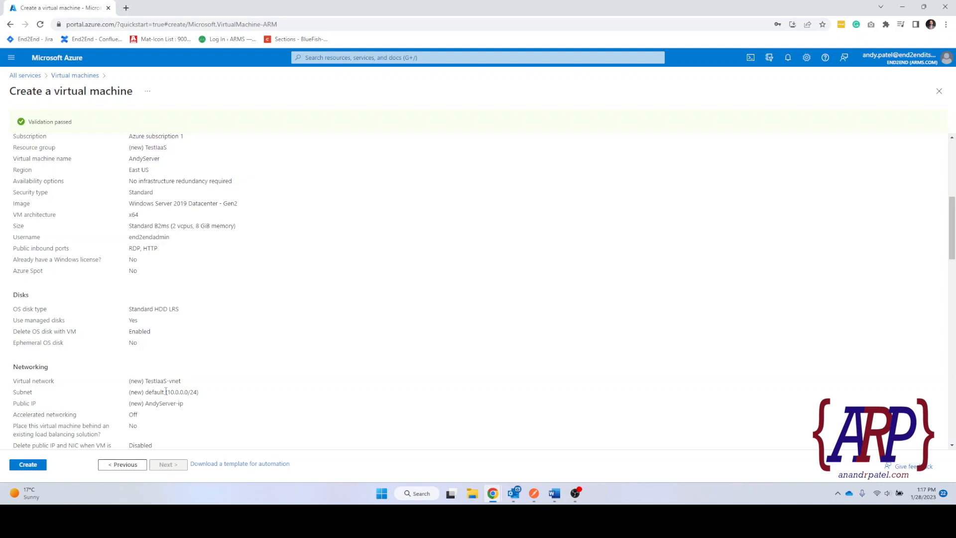
pyautogui.scroll(6, 165, 391)
pyautogui.scroll(-1, 251, 187)
pyautogui.scroll(1, 199, 150)
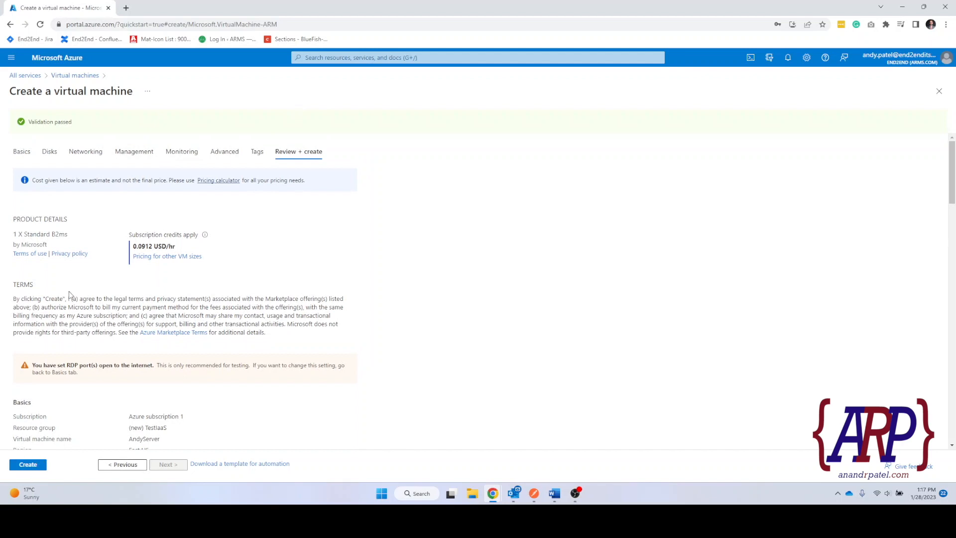
pyautogui.scroll(-4, 92, 265)
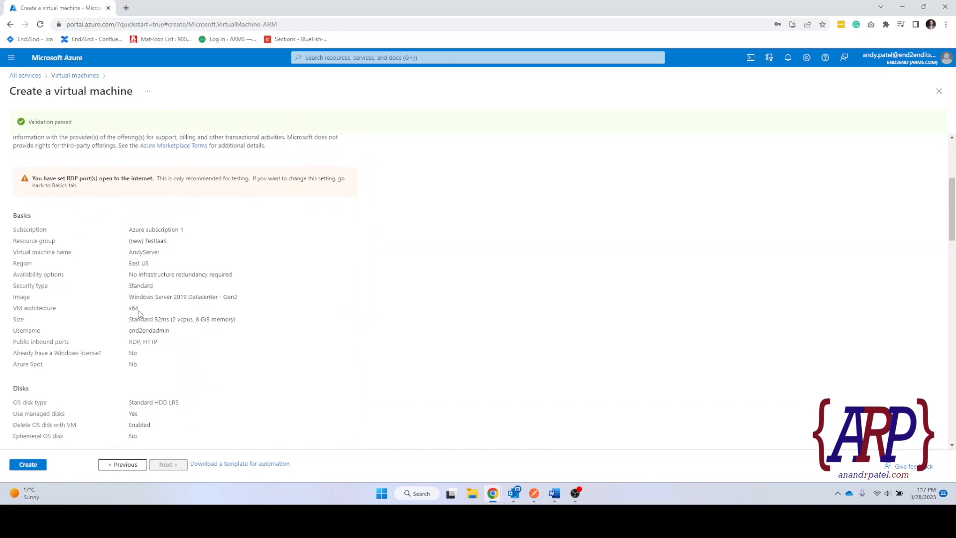
pyautogui.scroll(-1, 124, 283)
pyautogui.scroll(-1, 124, 331)
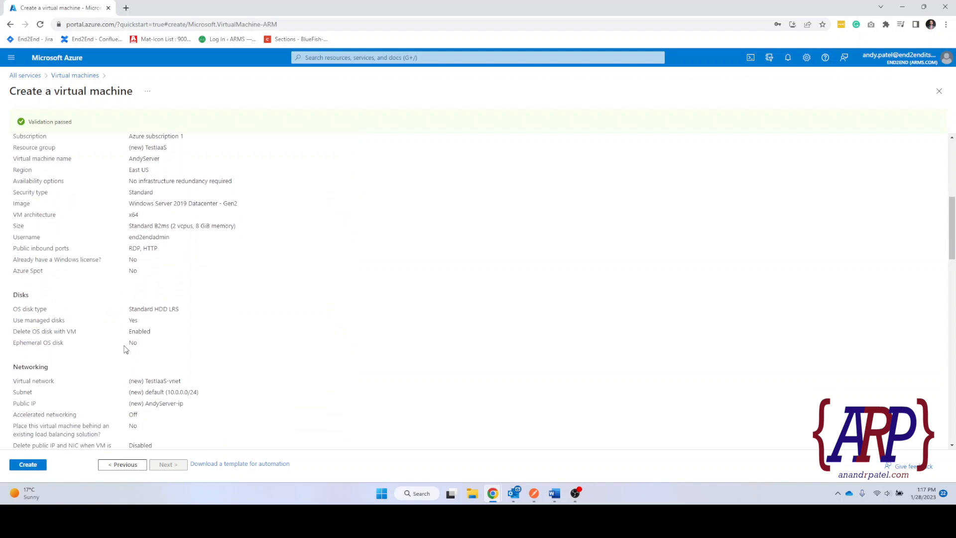
pyautogui.scroll(-2, 122, 365)
pyautogui.moveTo(129, 215); pyautogui.dragTo(170, 215)
pyautogui.scroll(3, 184, 234)
pyautogui.doubleClick(174, 356)
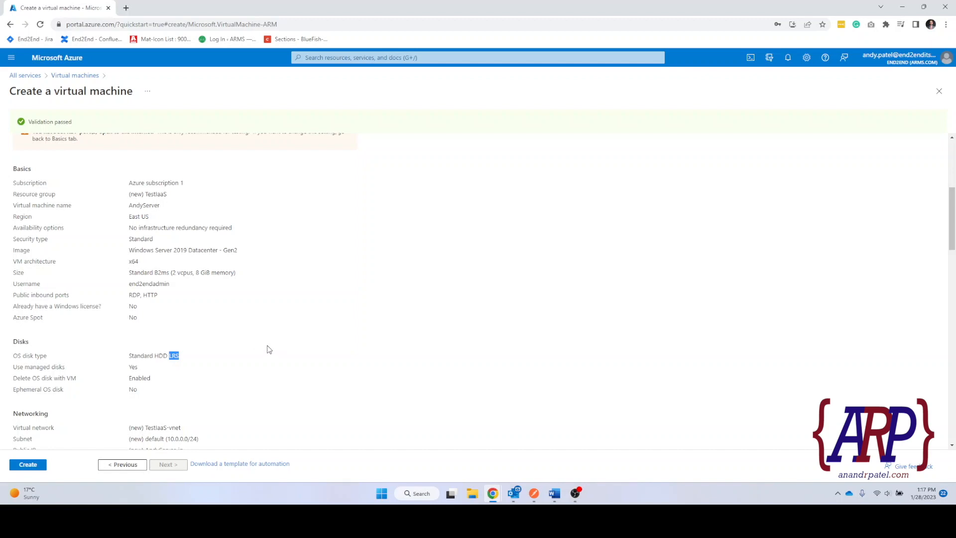
pyautogui.scroll(-2, 269, 349)
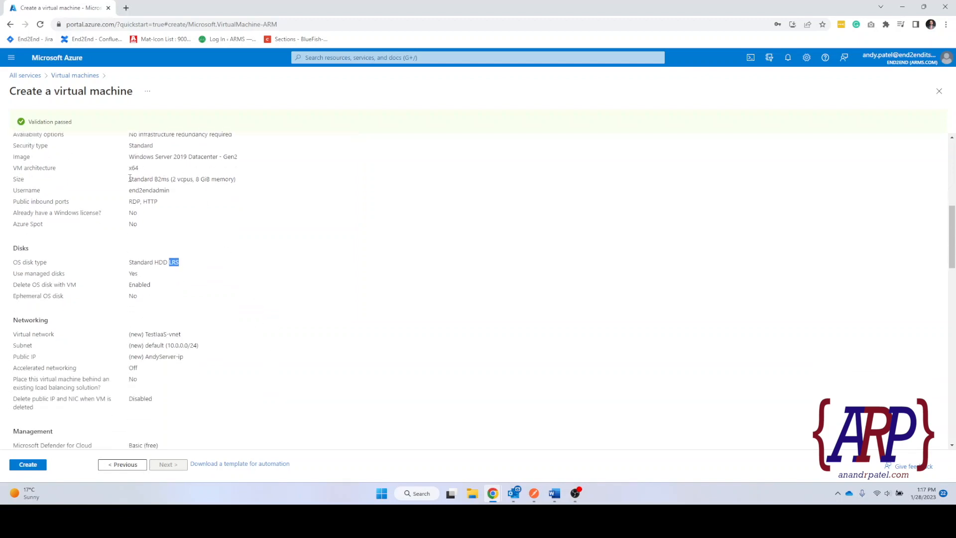
pyautogui.moveTo(130, 179); pyautogui.dragTo(201, 182)
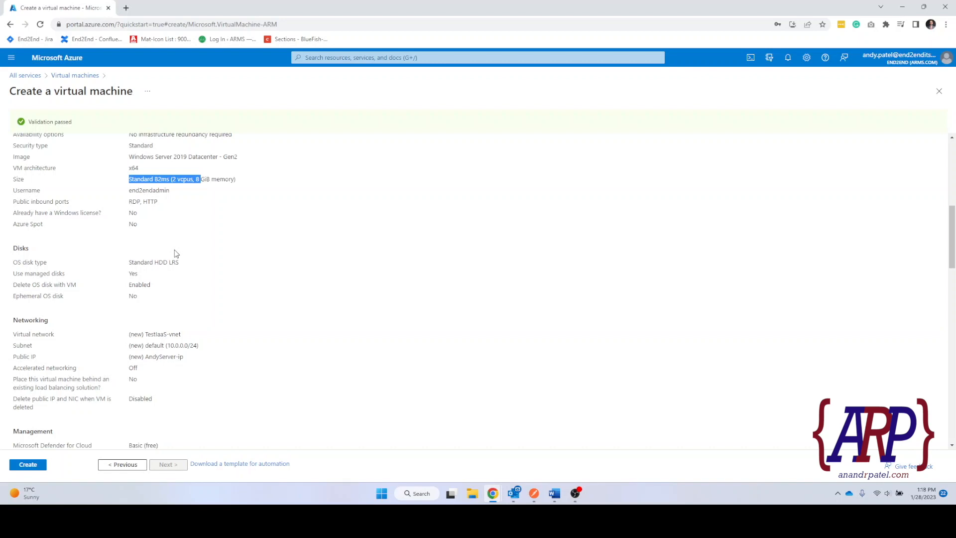
pyautogui.scroll(-3, 176, 253)
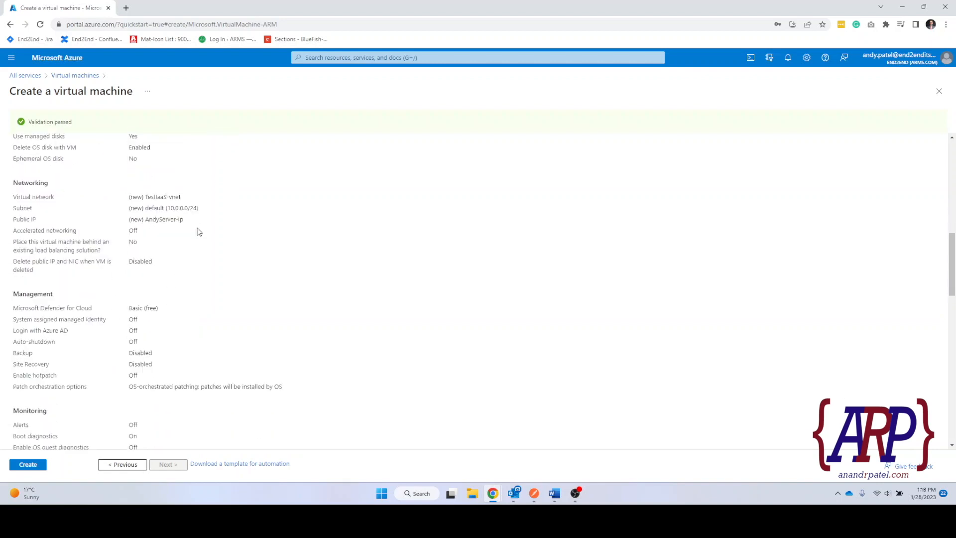
pyautogui.scroll(-3, 179, 333)
# Create the AndyServer VM and open its overview once the deployment completes.
pyautogui.click(27, 464)
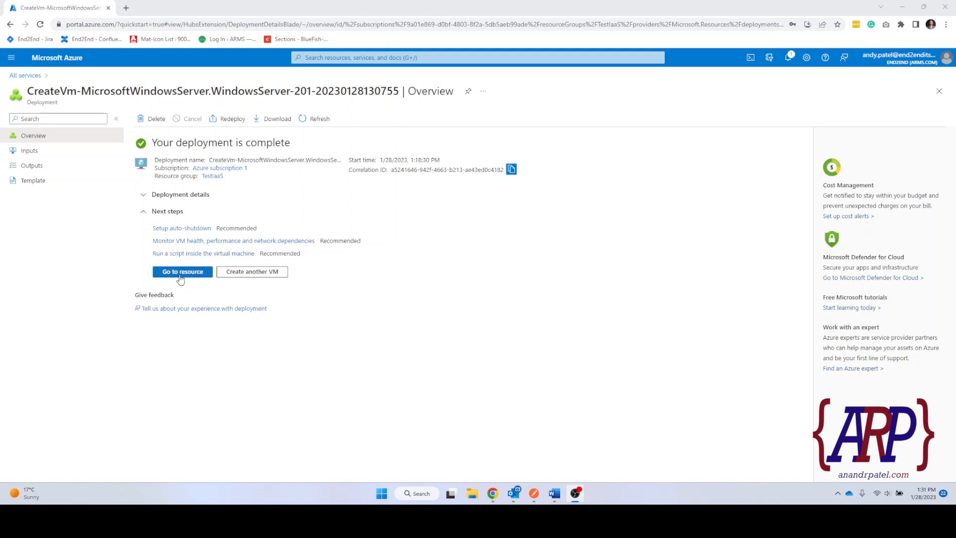
pyautogui.click(181, 279)
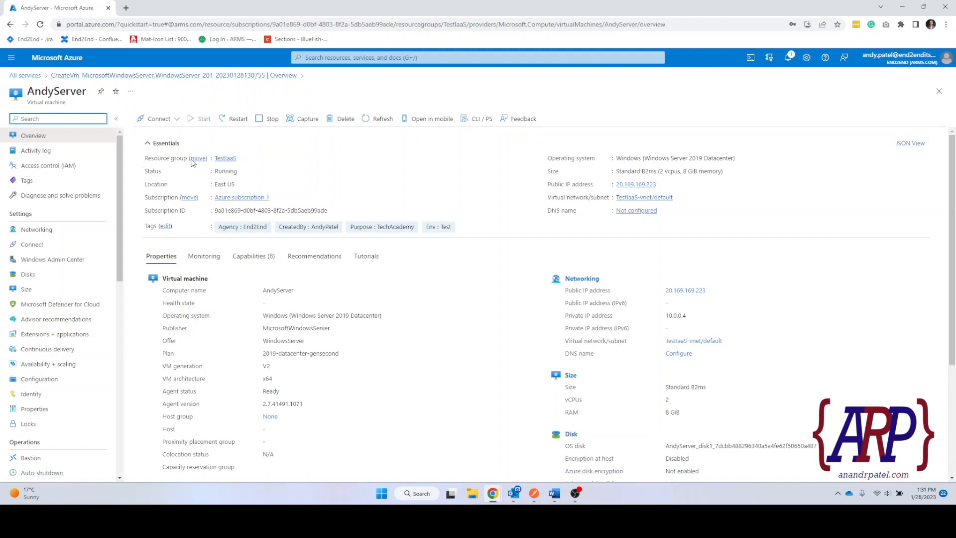
# Open TestIaaS and review its resource types: VM, public IP, NSG, network interface, disk, virtual network.
pyautogui.click(225, 159)
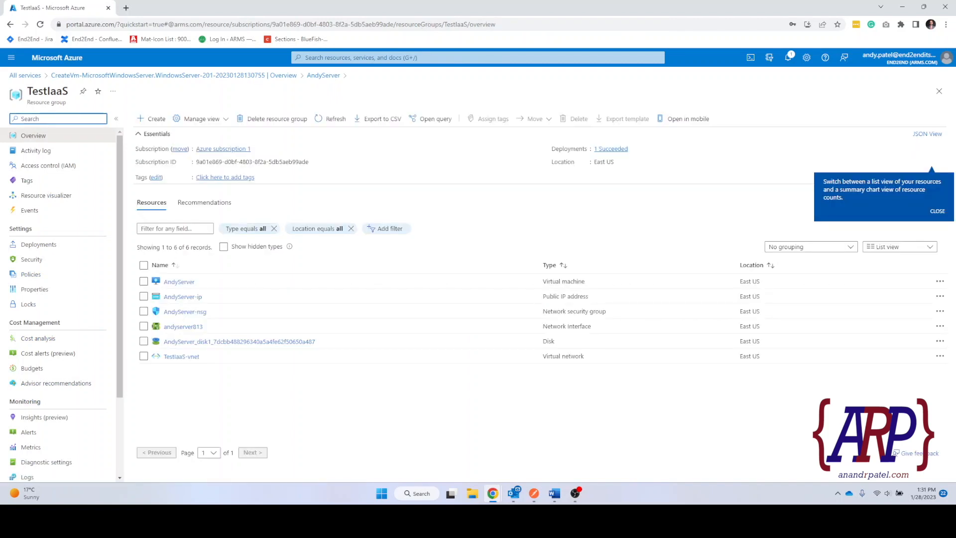
pyautogui.click(936, 213)
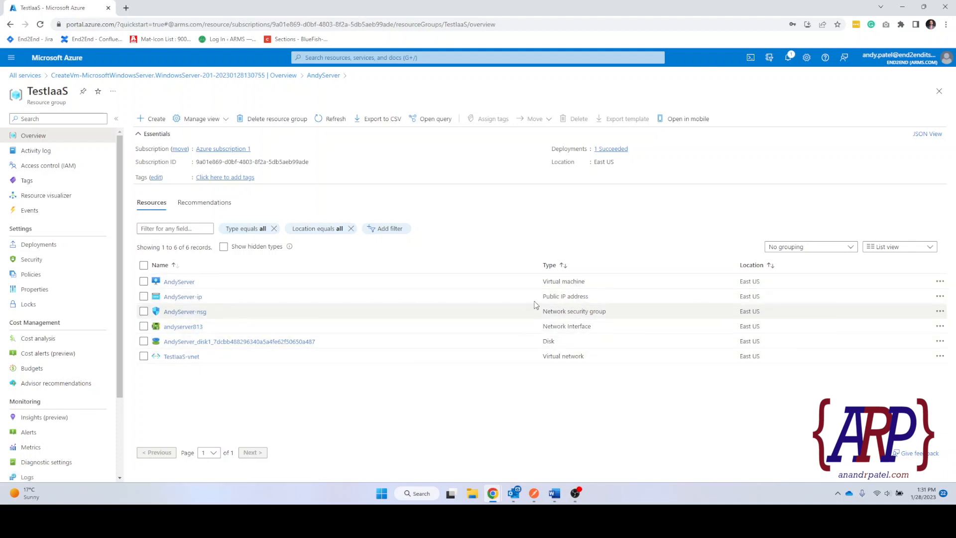
pyautogui.moveTo(543, 281); pyautogui.dragTo(589, 281)
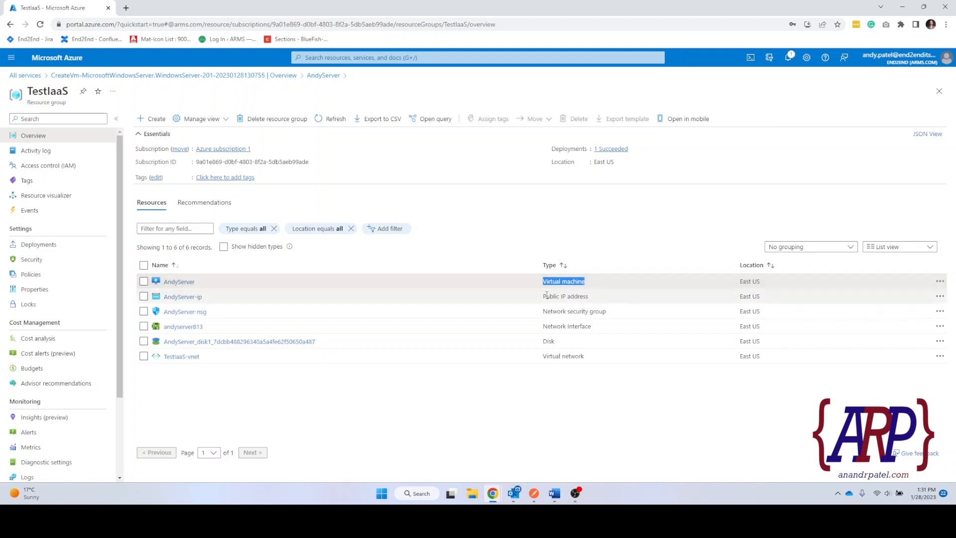
pyautogui.moveTo(542, 296); pyautogui.dragTo(596, 297)
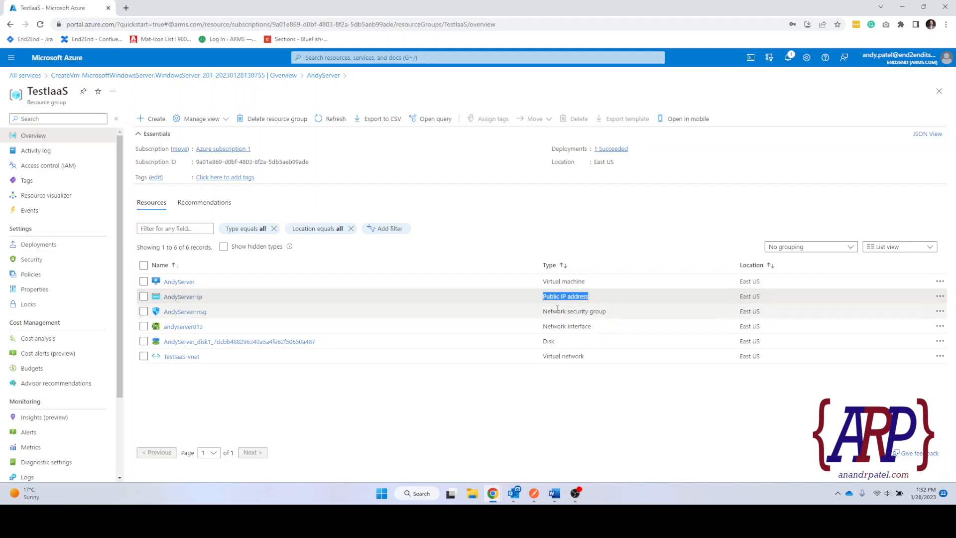
pyautogui.moveTo(542, 312); pyautogui.dragTo(618, 312)
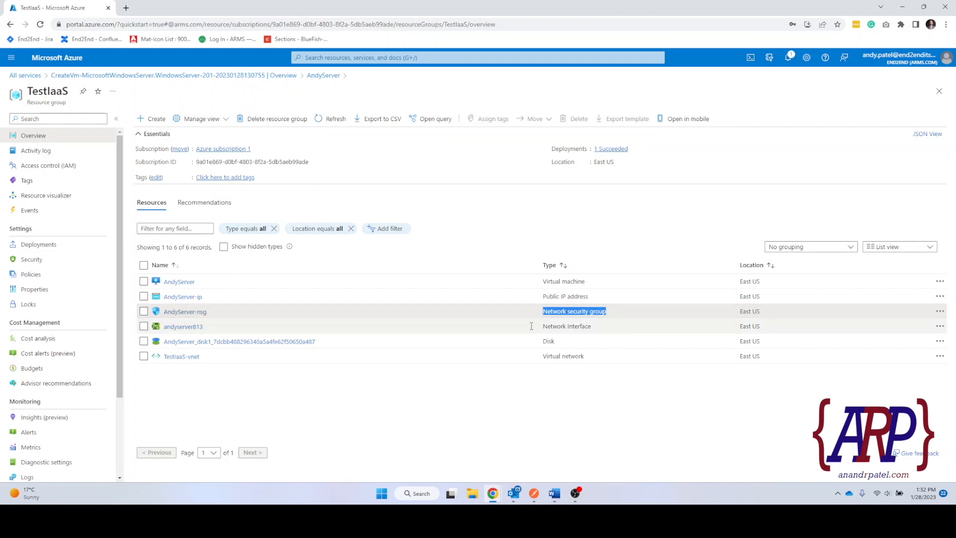
pyautogui.moveTo(539, 332); pyautogui.dragTo(615, 333)
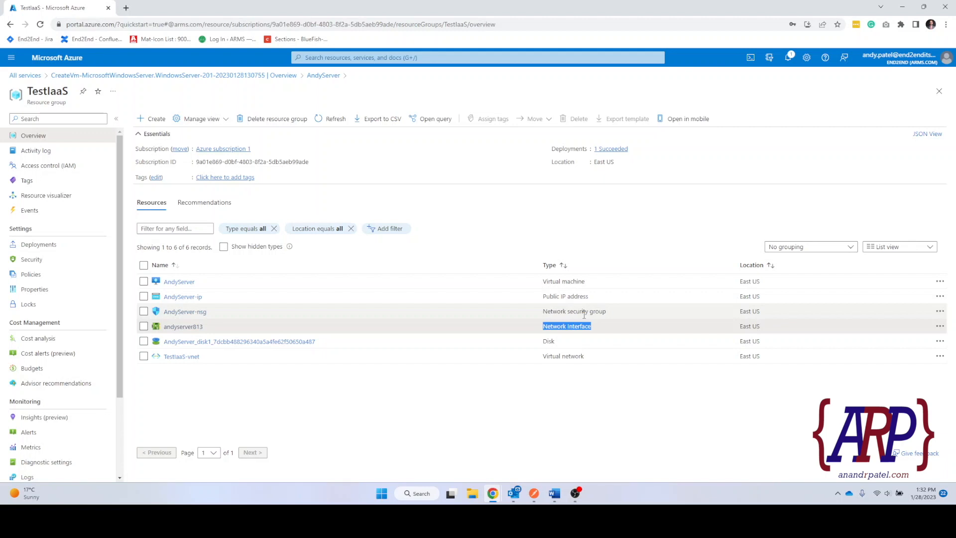
pyautogui.doubleClick(549, 341)
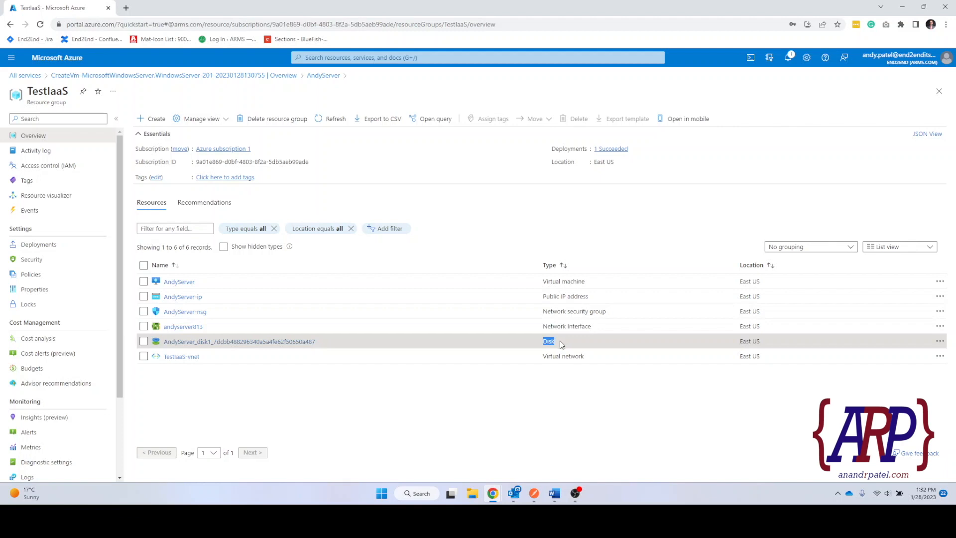
pyautogui.moveTo(542, 356); pyautogui.dragTo(588, 358)
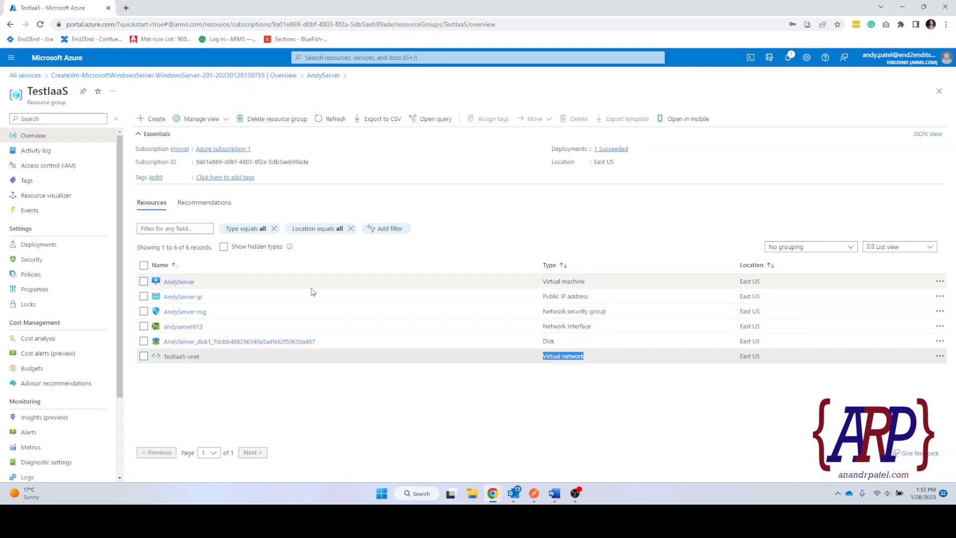
# Copy AndyServer's public IP 20.169.169.223, then search Windows for 'rdp'.
pyautogui.click(183, 285)
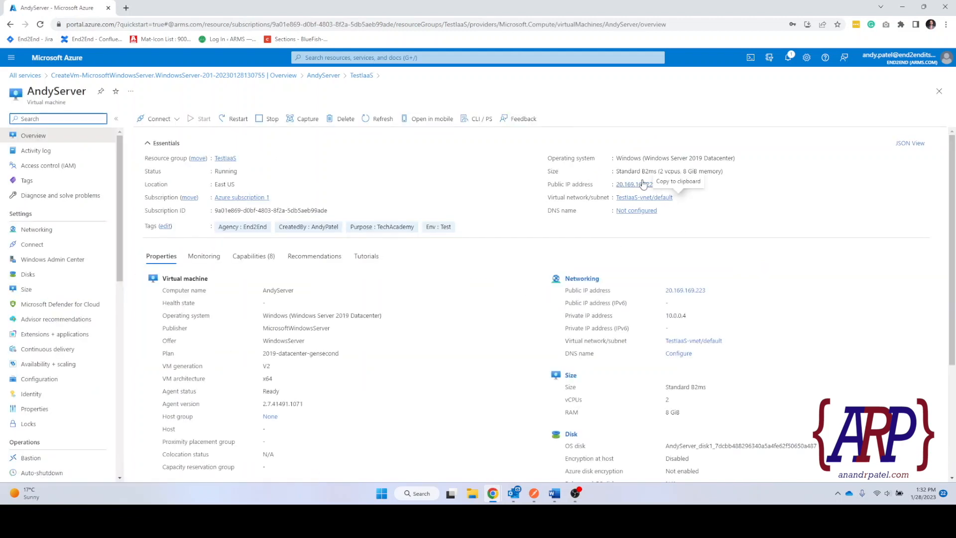
pyautogui.click(662, 184)
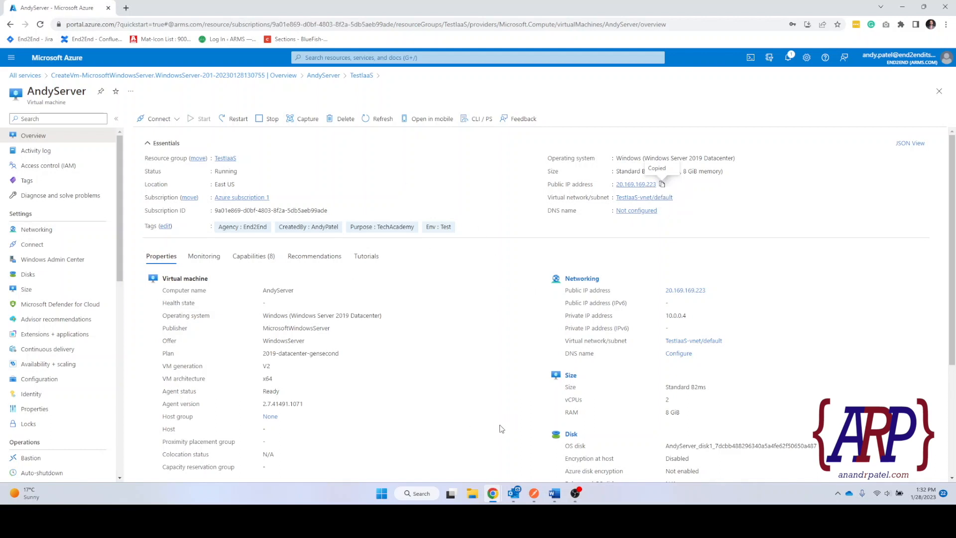
pyautogui.click(420, 494)
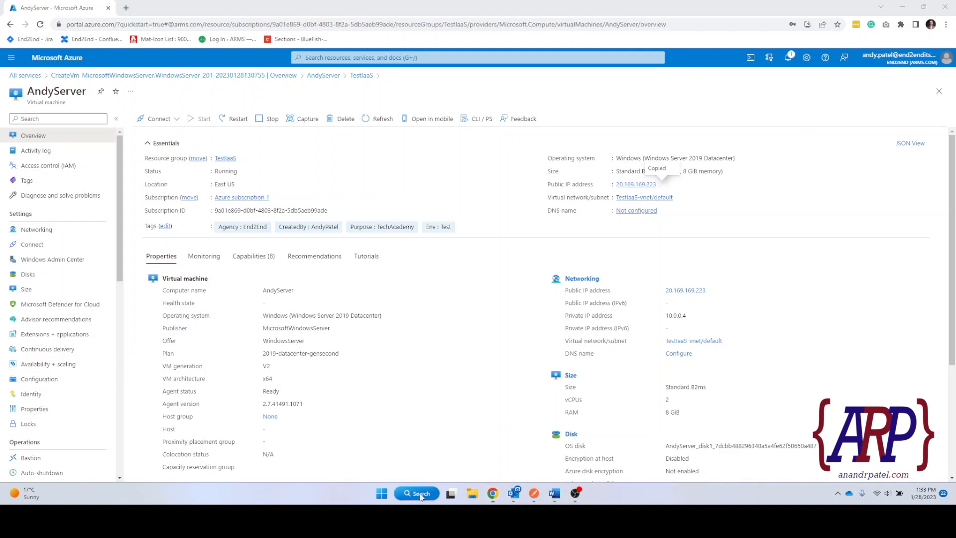
pyautogui.write('rdp')
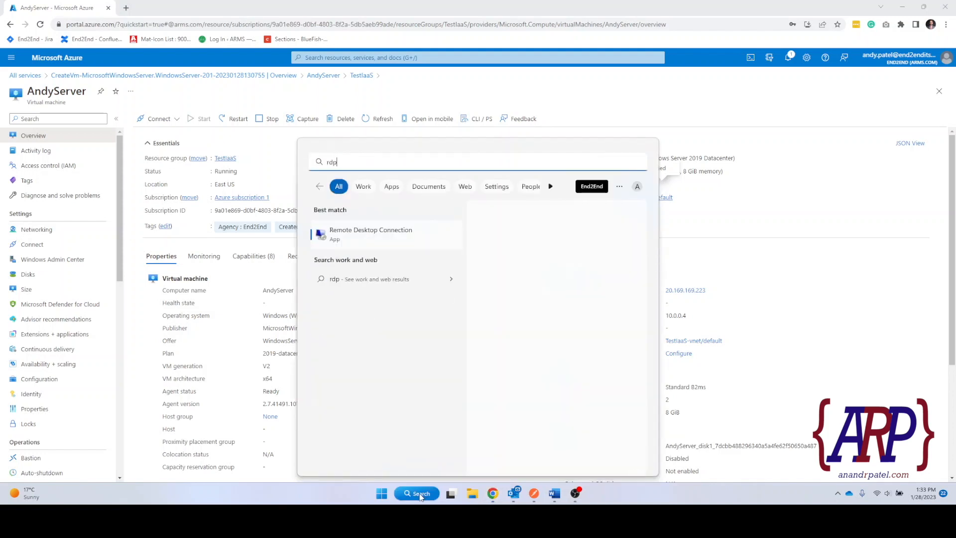
# Point Remote Desktop Connection at 20.169.169.223 instead of 192.168.1.135 and connect.
pyautogui.click(374, 243)
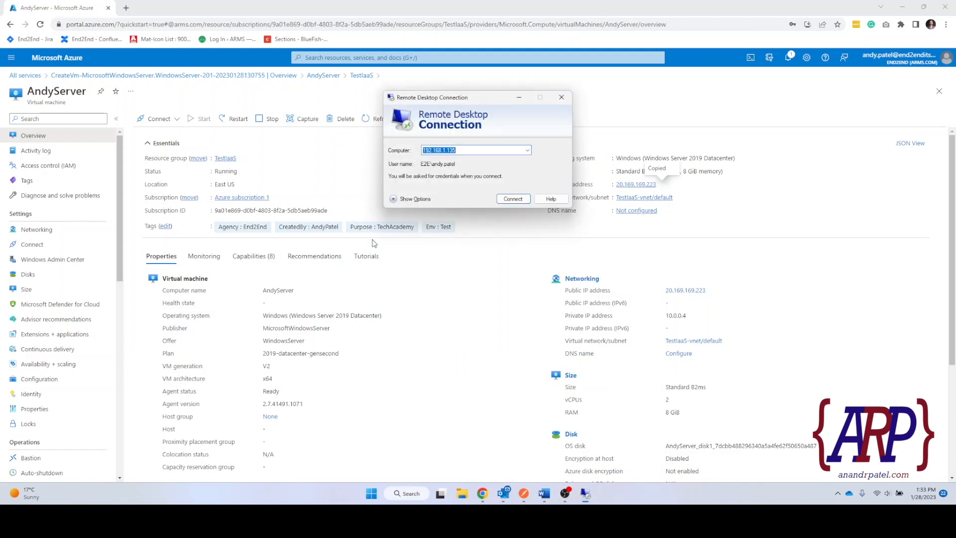
pyautogui.doubleClick(463, 152)
pyautogui.moveTo(463, 152); pyautogui.dragTo(483, 154)
pyautogui.hotkey('ctrl', 'v')
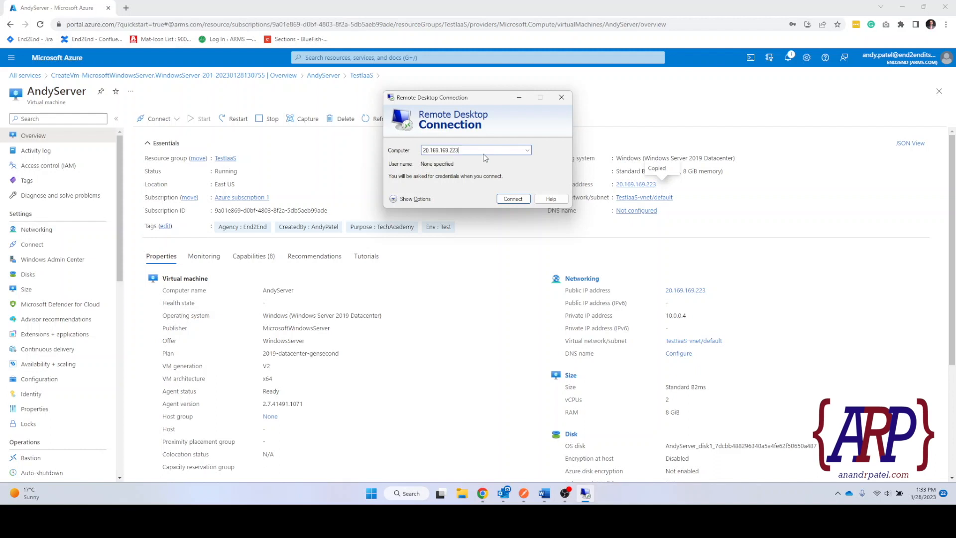
pyautogui.click(507, 200)
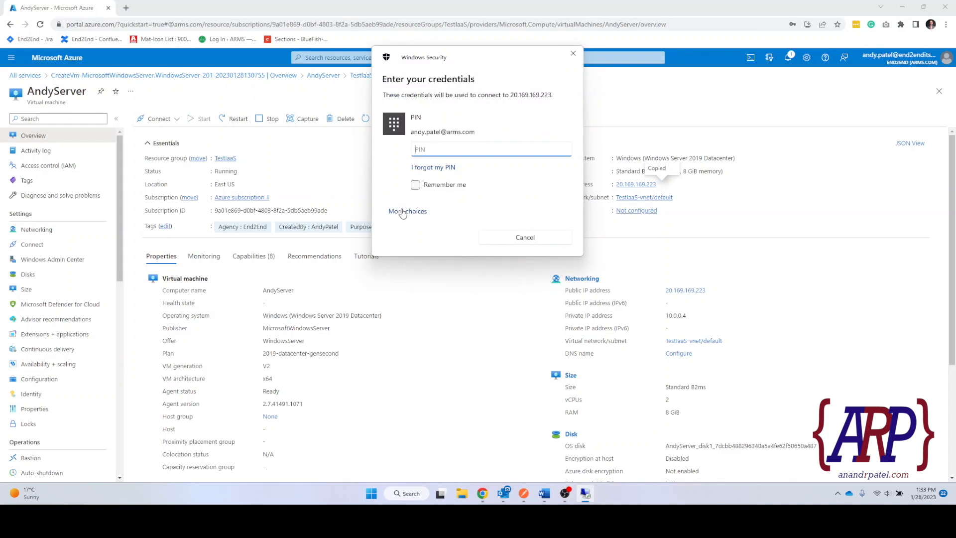
# Sign in with the server's local admin username and password, accepting the certificate warning.
pyautogui.click(404, 213)
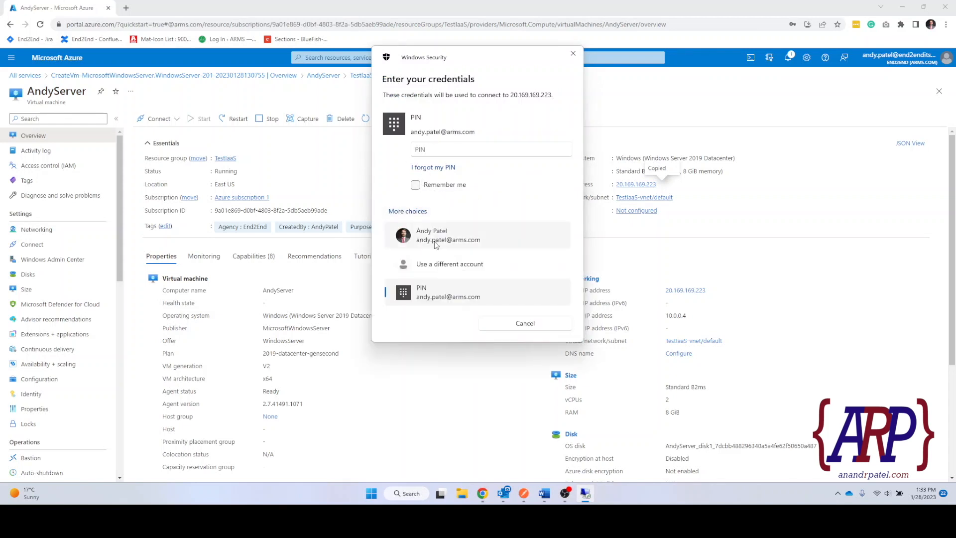
pyautogui.click(435, 265)
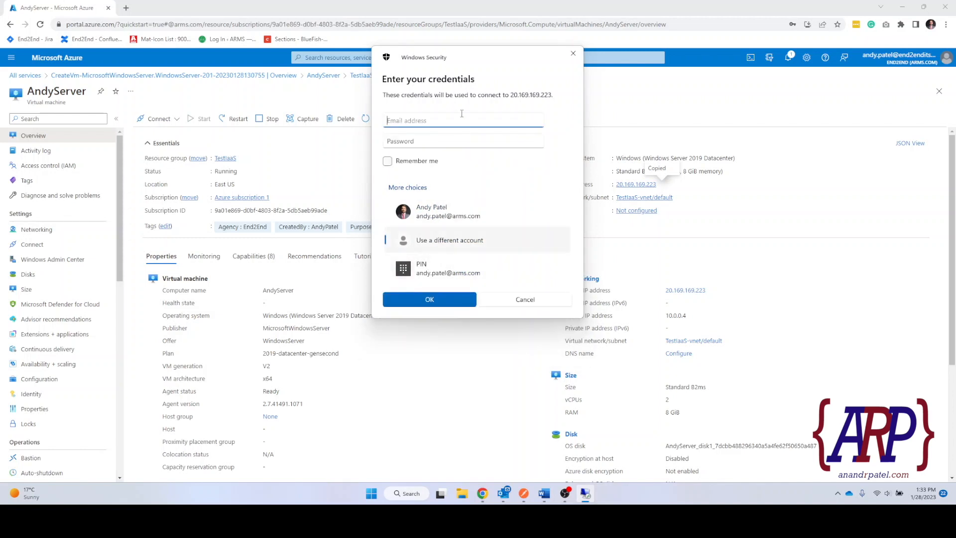
pyautogui.moveTo(438, 56); pyautogui.dragTo(493, 114)
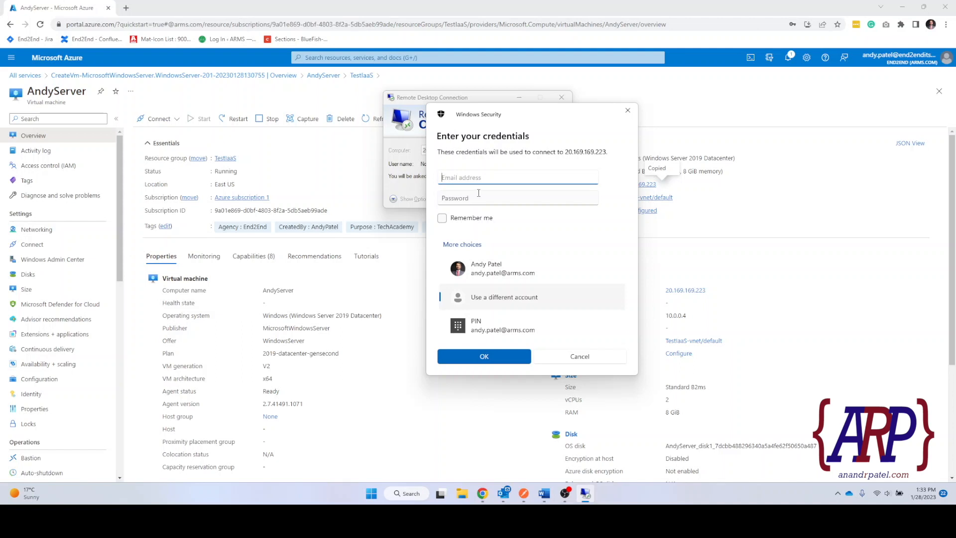
pyautogui.write('andyserver\\end2endadmin')
pyautogui.press('Tab')
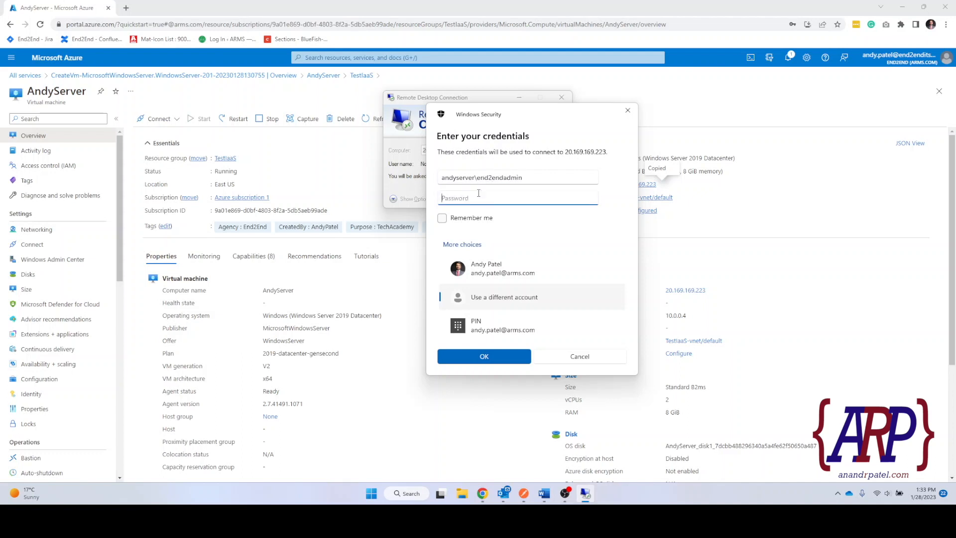
pyautogui.write('•••••••••••')
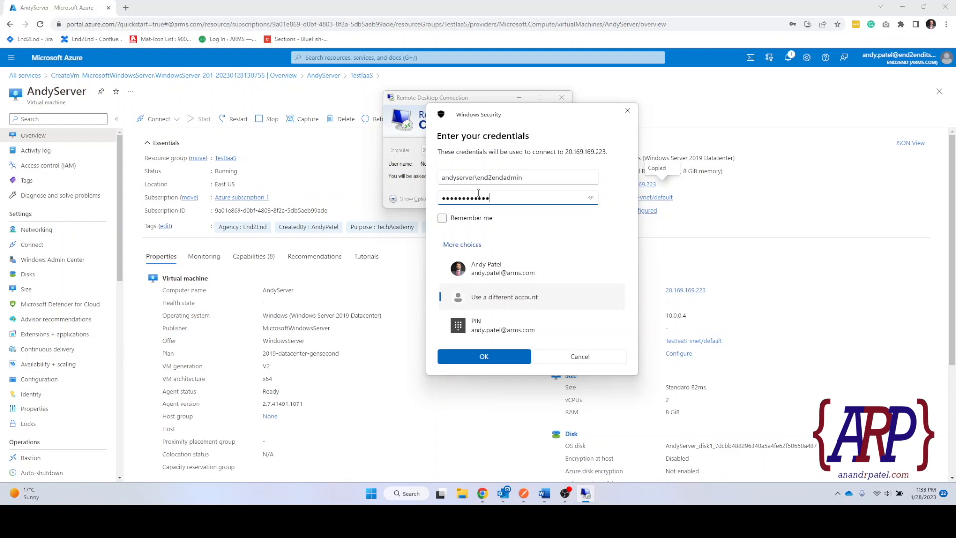
pyautogui.click(483, 357)
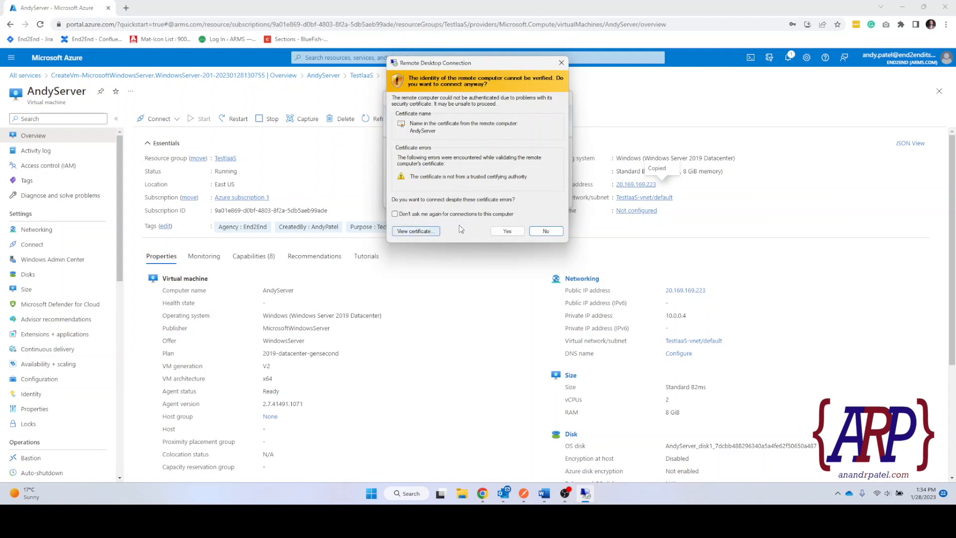
pyautogui.click(506, 232)
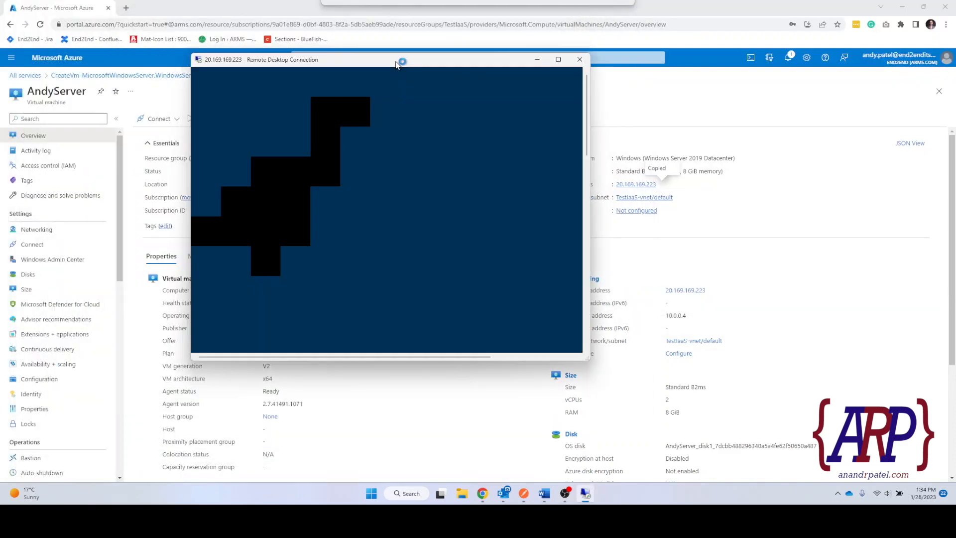
# Switch the Remote Desktop session window to full screen.
pyautogui.click(559, 60)
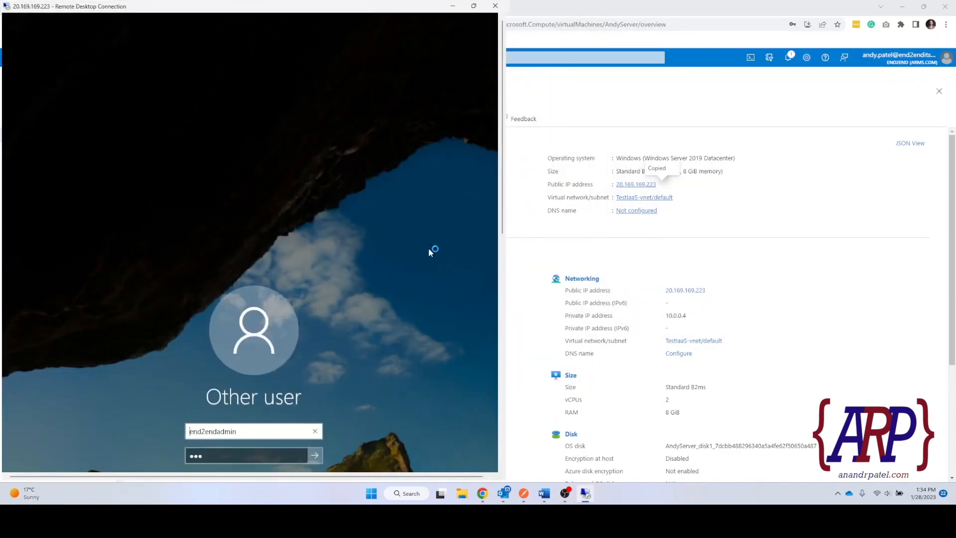
pyautogui.click(473, 5)
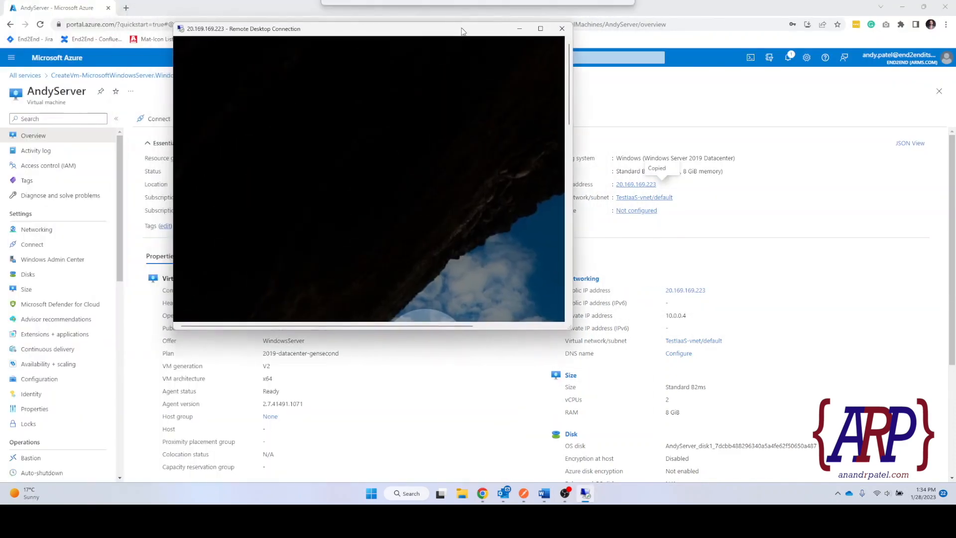
pyautogui.click(541, 30)
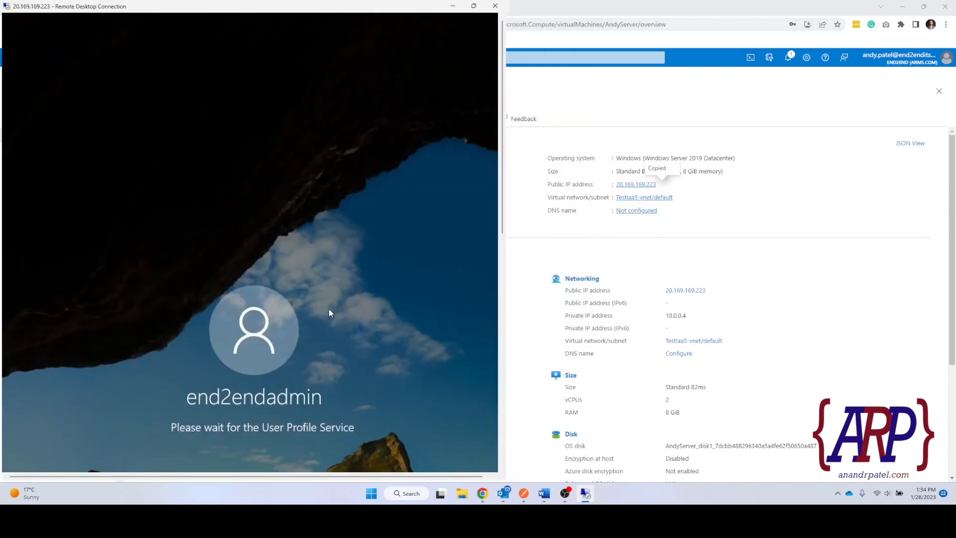
pyautogui.moveTo(503, 220); pyautogui.dragTo(499, 451)
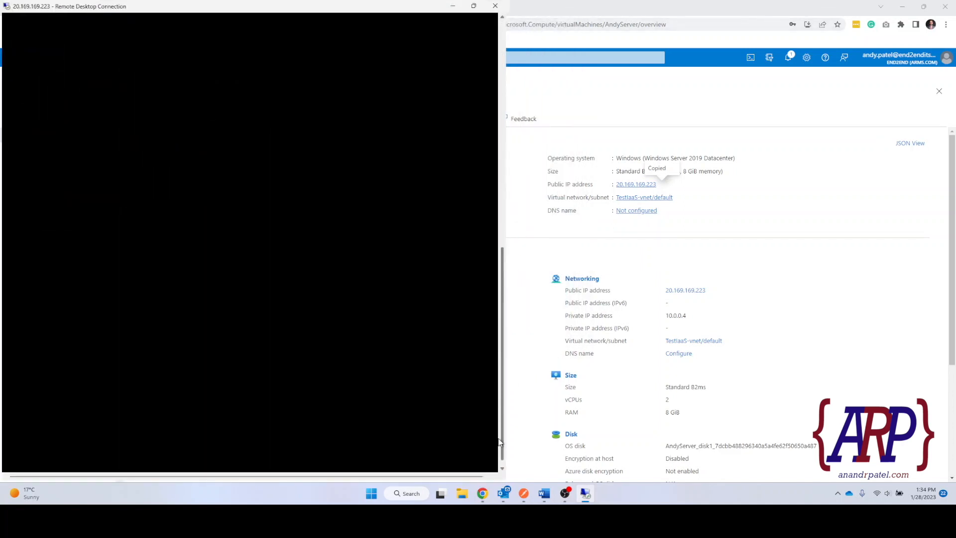
pyautogui.rightClick(133, 7)
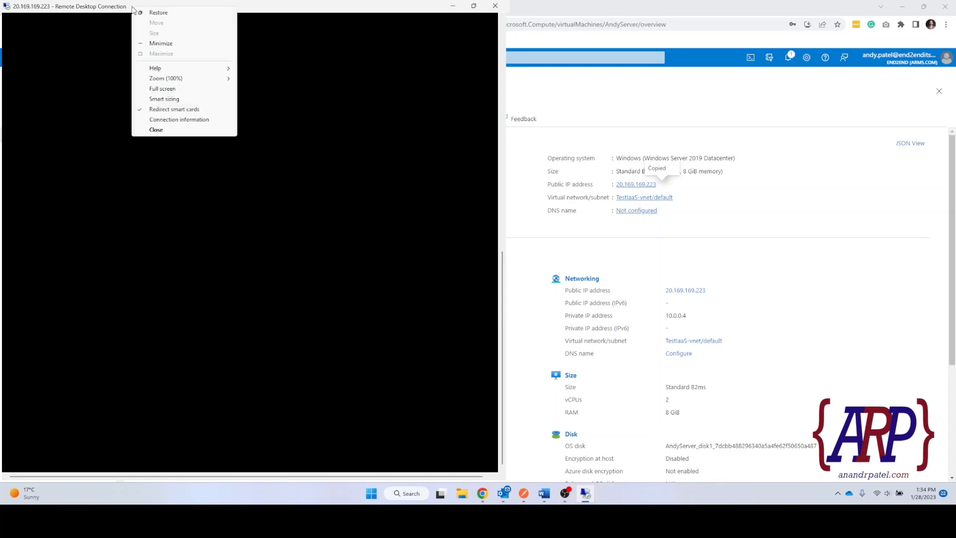
pyautogui.click(194, 89)
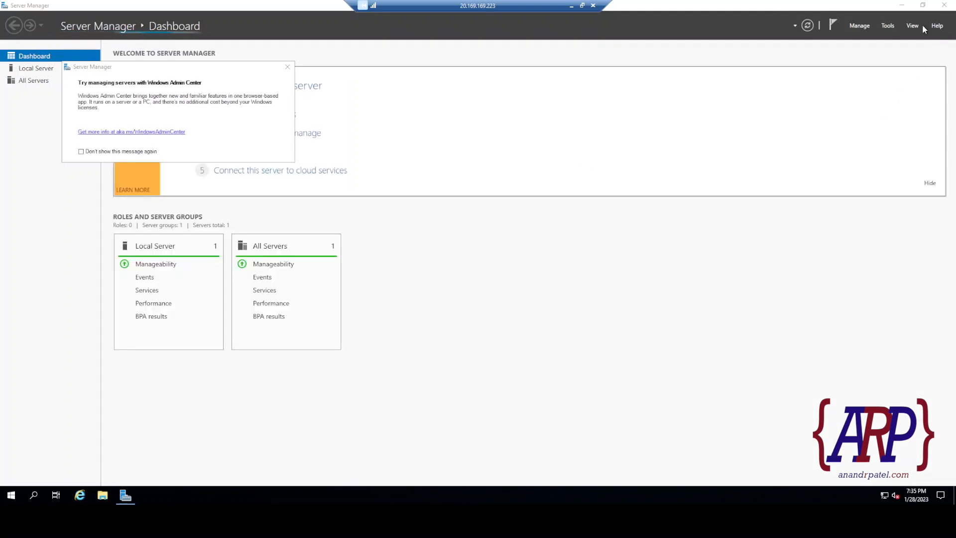
# Close the Tools menu and the Windows Admin Center popup on Server Manager's Dashboard.
pyautogui.click(892, 28)
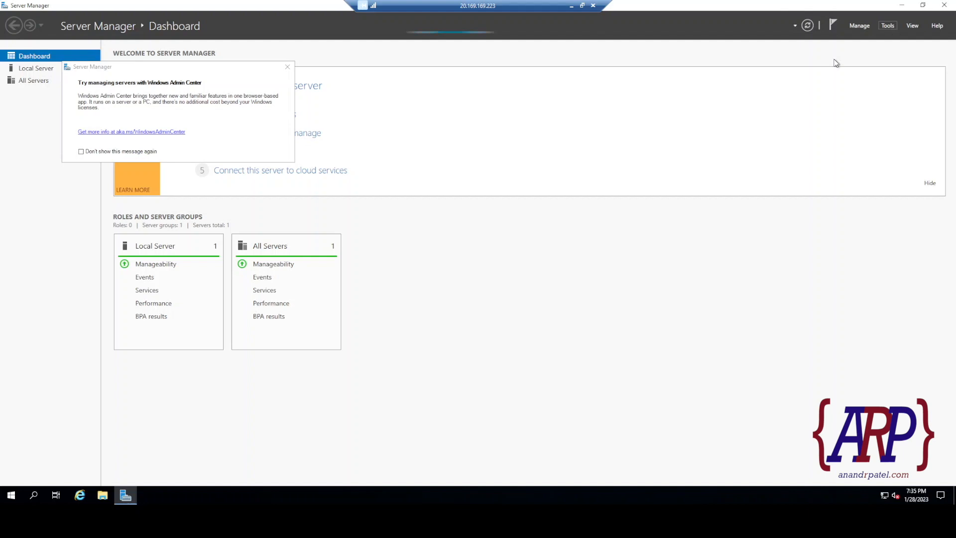
pyautogui.click(288, 73)
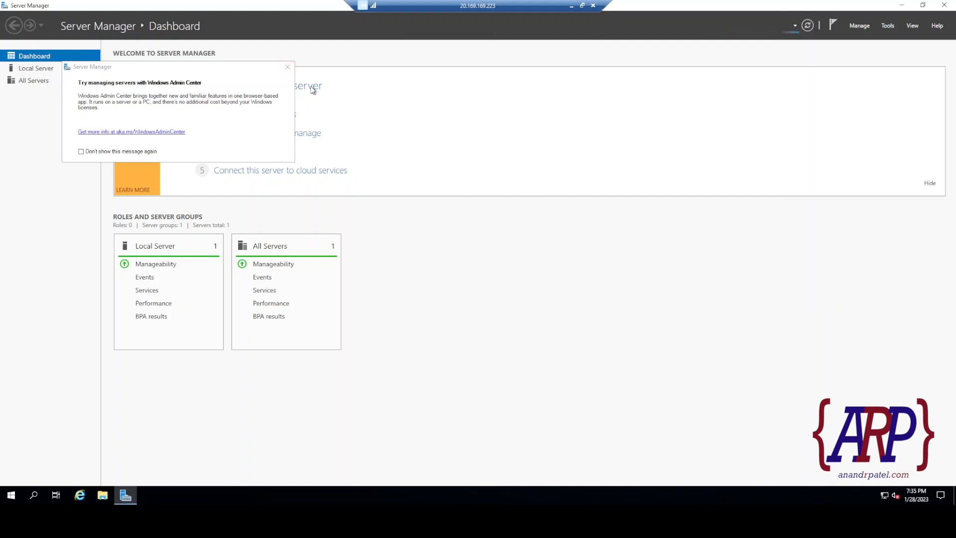
pyautogui.click(888, 26)
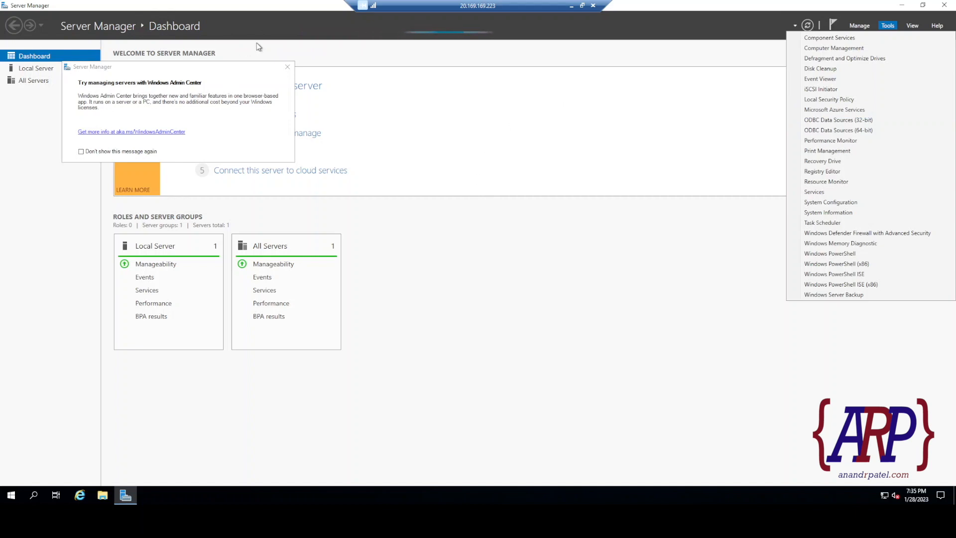
pyautogui.click(288, 67)
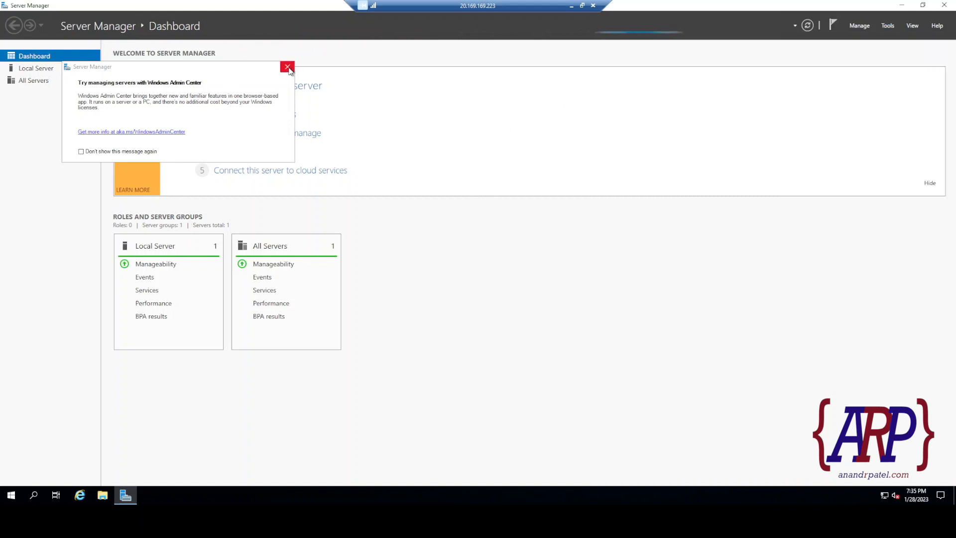
pyautogui.click(288, 67)
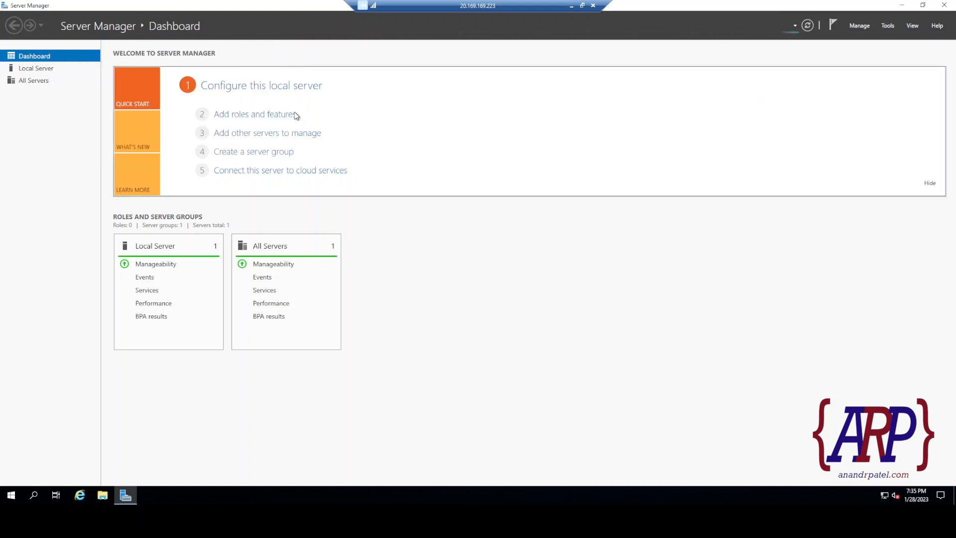
# Launch Add roles and features, dismissing the still-collecting-inventory message until the wizard opens.
pyautogui.click(230, 116)
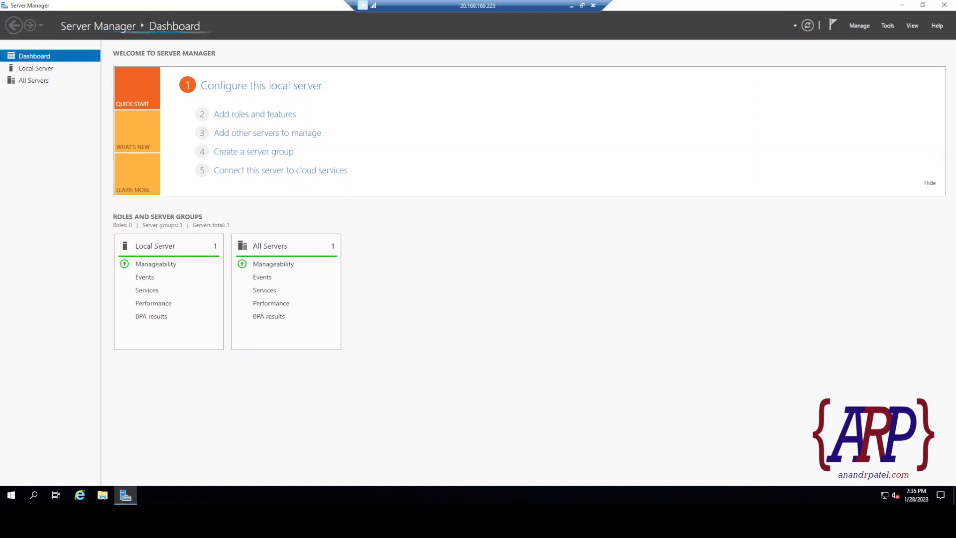
pyautogui.click(255, 121)
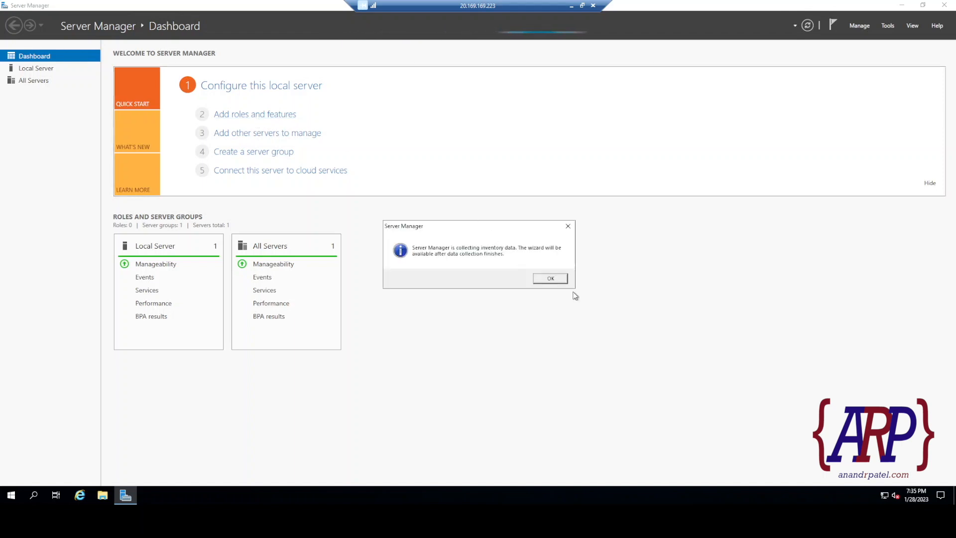
pyautogui.click(551, 279)
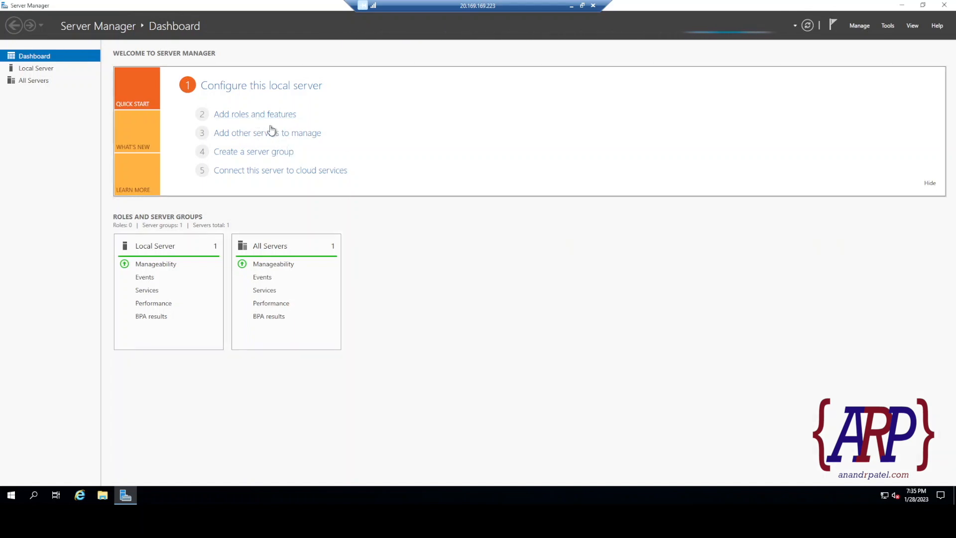
pyautogui.click(252, 117)
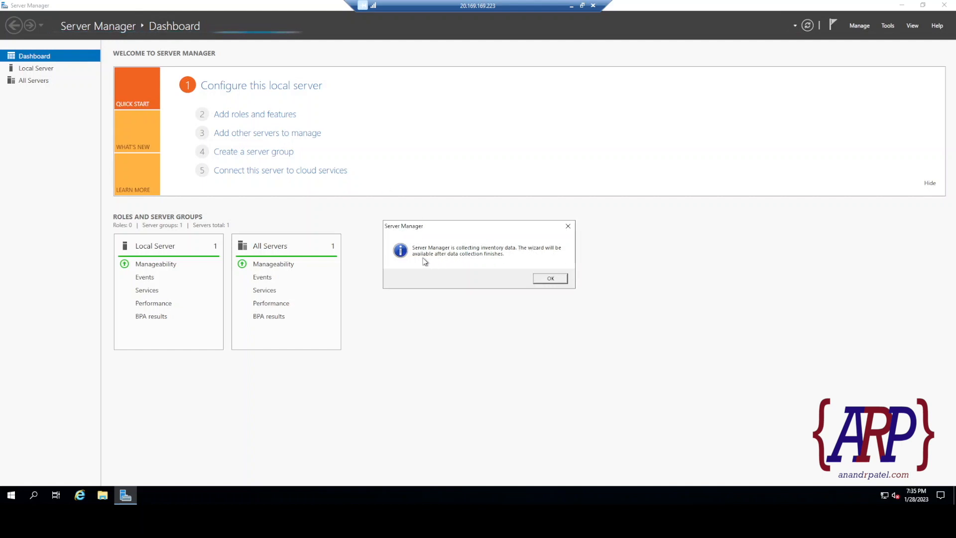
pyautogui.click(548, 279)
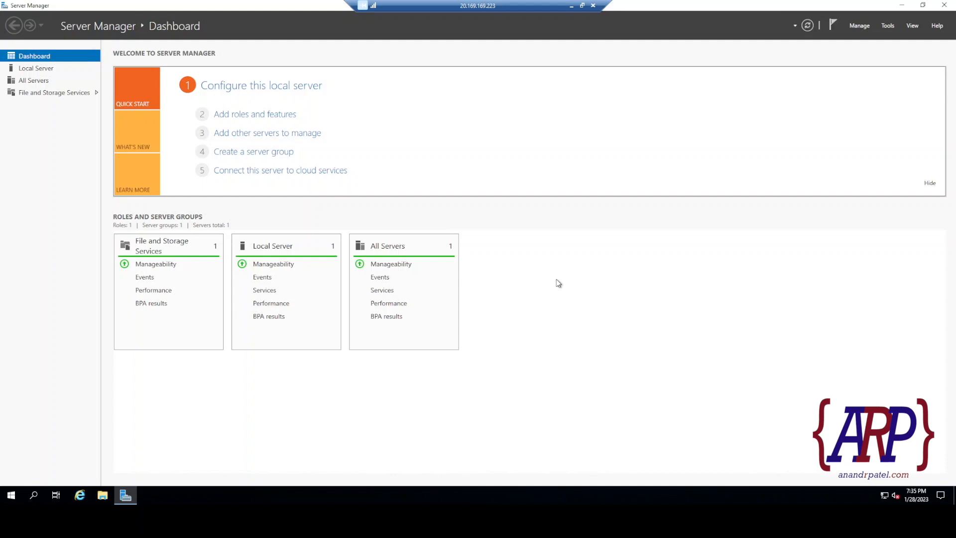
pyautogui.click(235, 116)
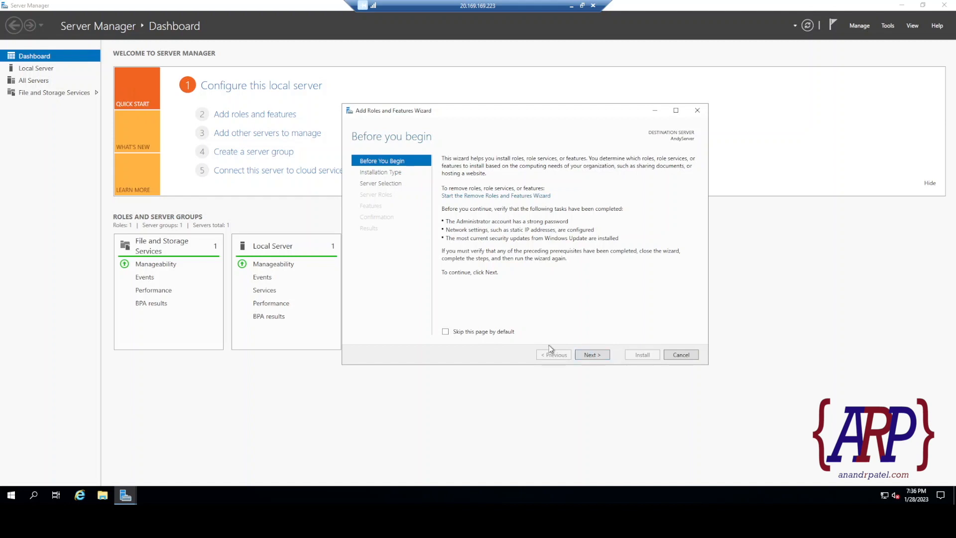
# Keep role-based install on AndyServer and select Web Server (IIS) with its management tools.
pyautogui.click(589, 354)
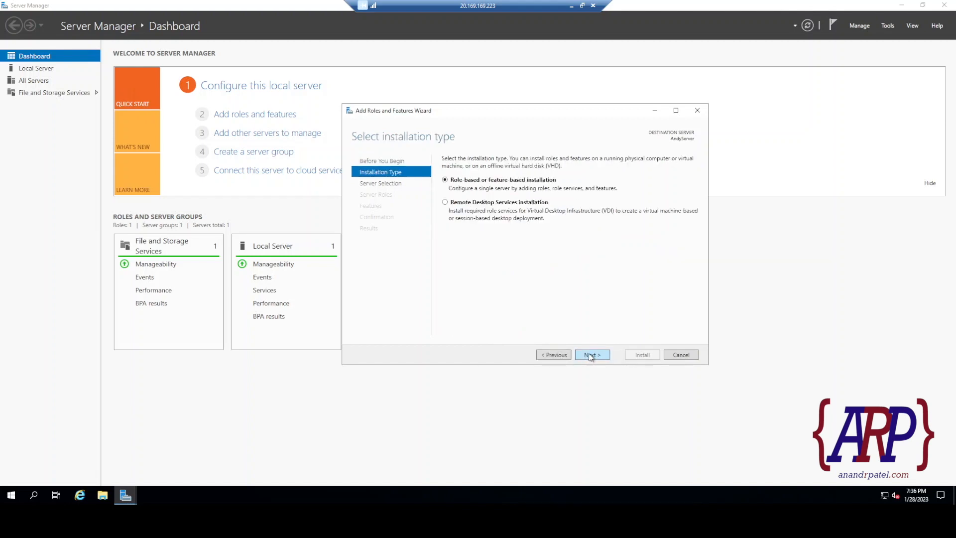
pyautogui.click(589, 355)
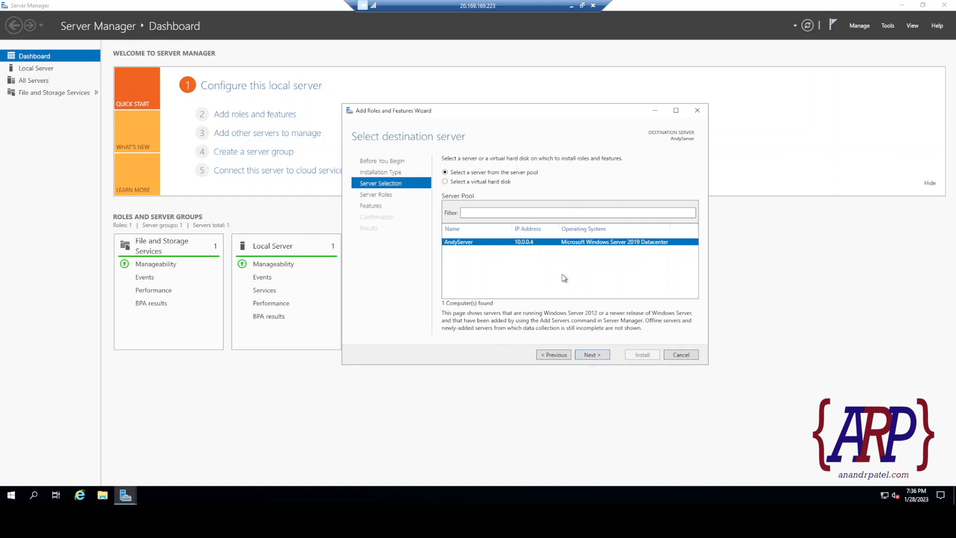
pyautogui.click(589, 354)
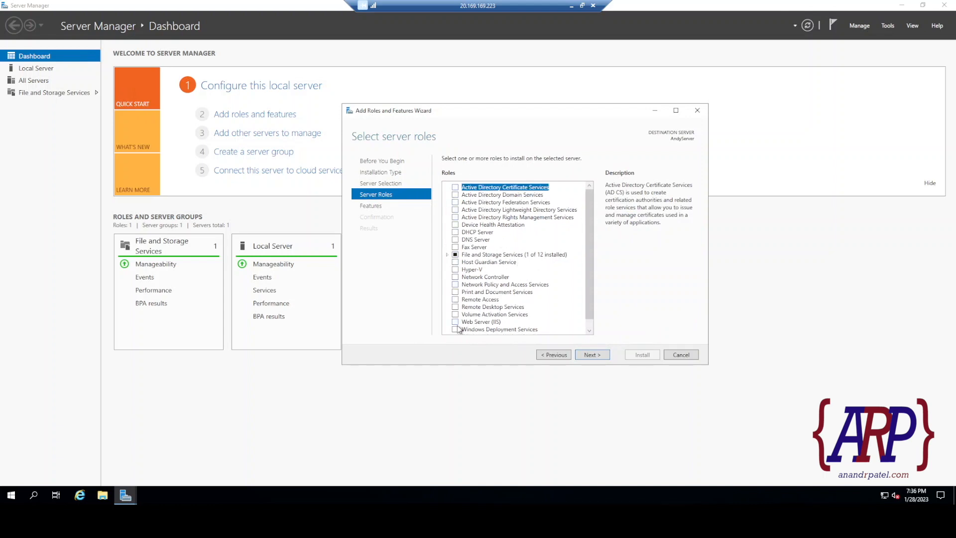
pyautogui.scroll(-1, 475, 296)
pyautogui.scroll(1, 481, 209)
pyautogui.scroll(-1, 503, 288)
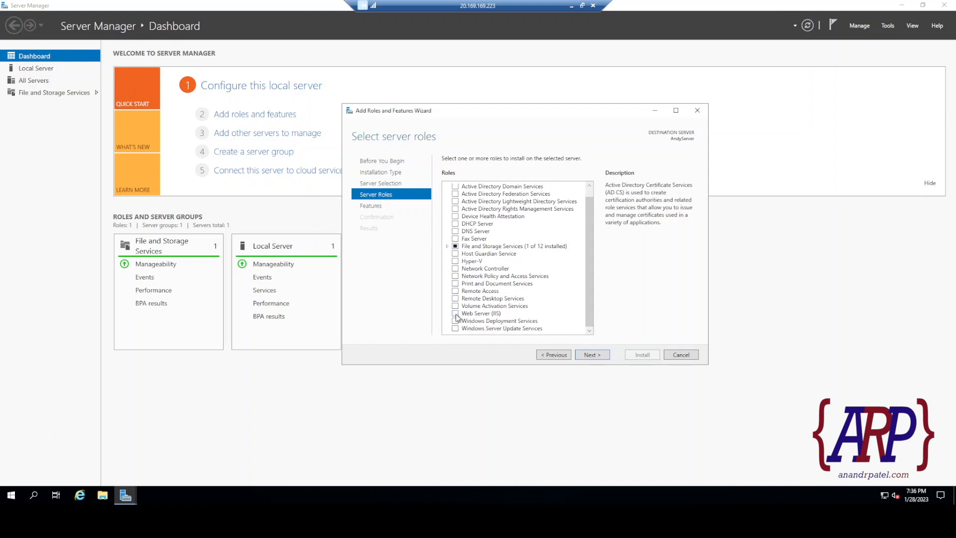
pyautogui.click(455, 314)
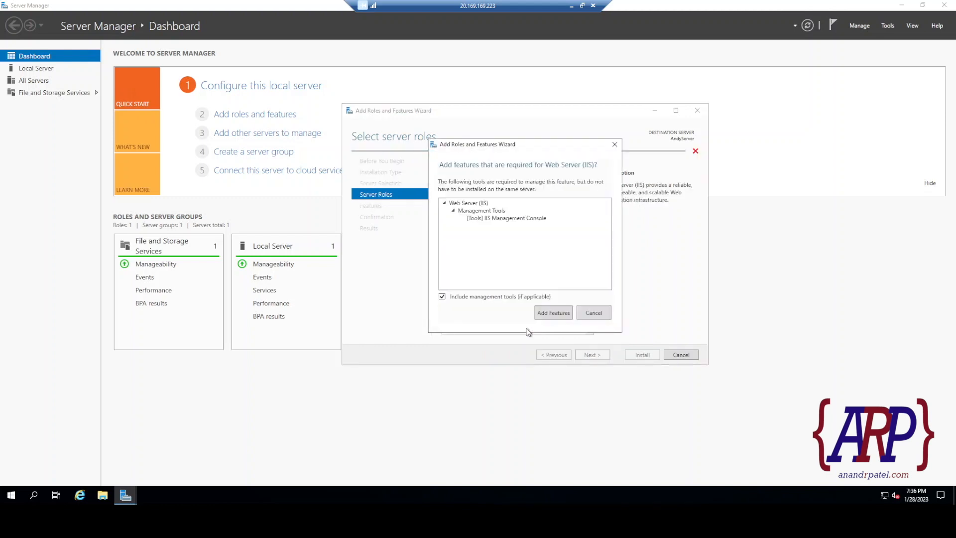
pyautogui.click(551, 312)
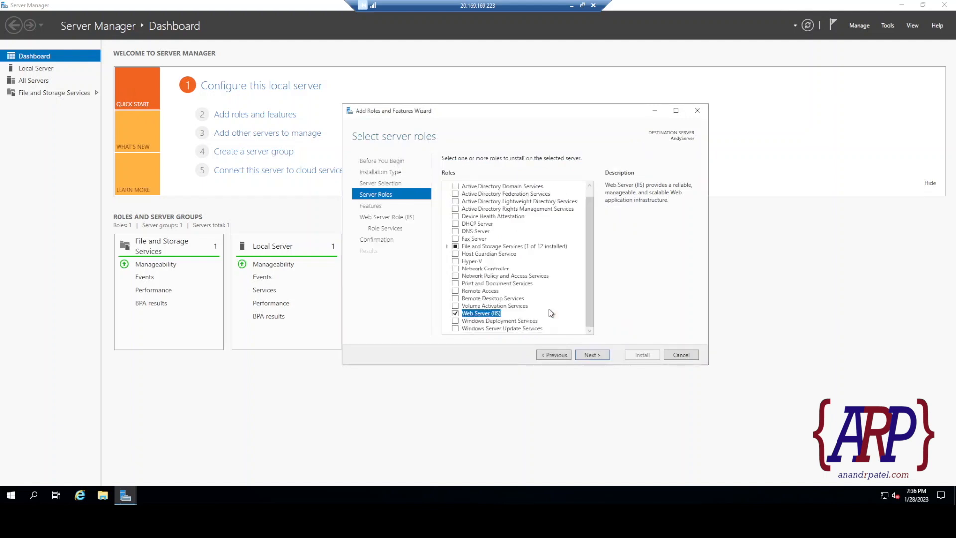
pyautogui.click(595, 354)
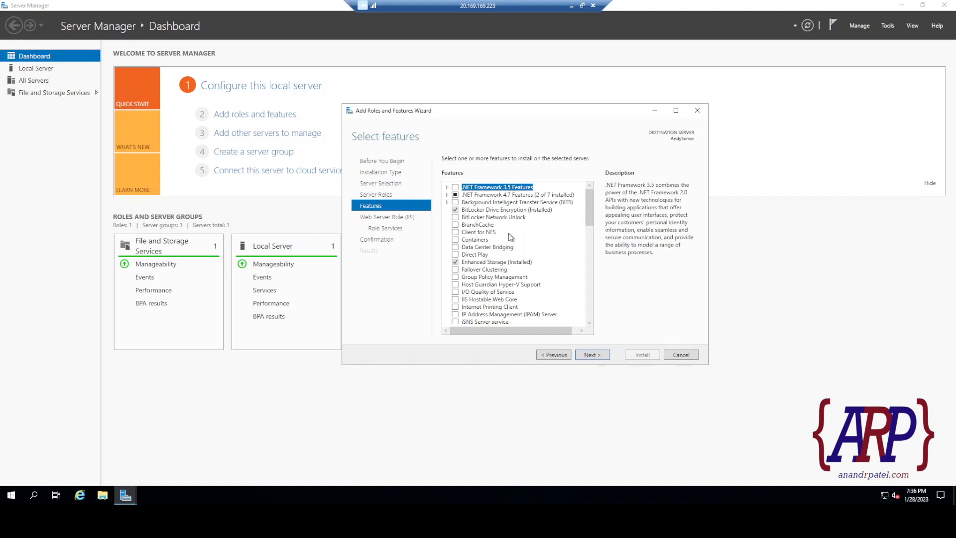
# Skip extra features and keep default IIS role services to reach the confirmation page.
pyautogui.scroll(-4, 498, 249)
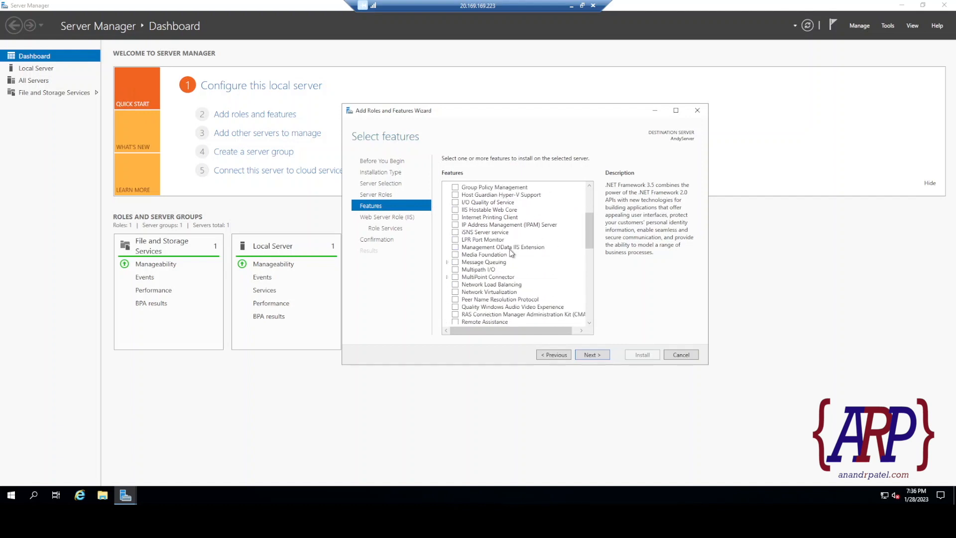
pyautogui.scroll(4, 509, 249)
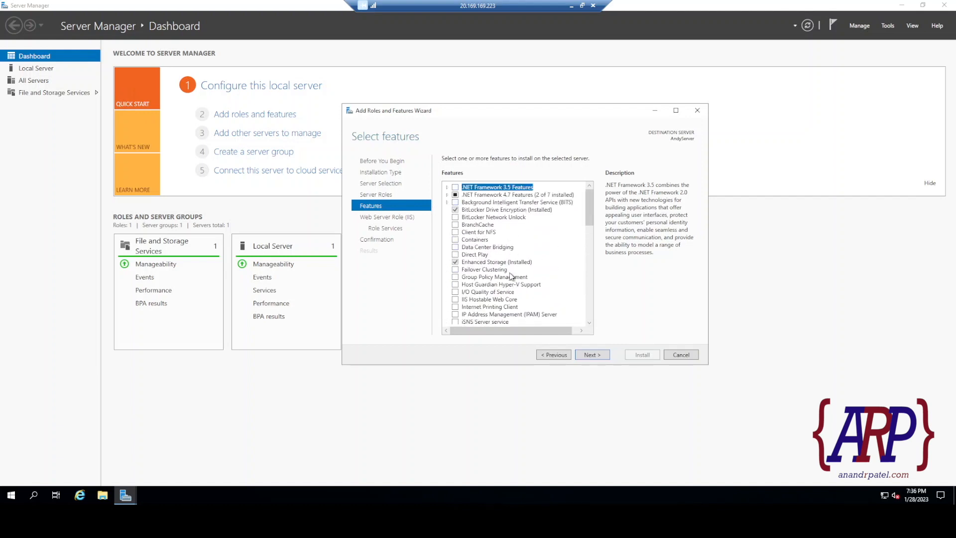
pyautogui.scroll(-4, 496, 273)
pyautogui.scroll(-3, 496, 273)
pyautogui.scroll(-3, 501, 271)
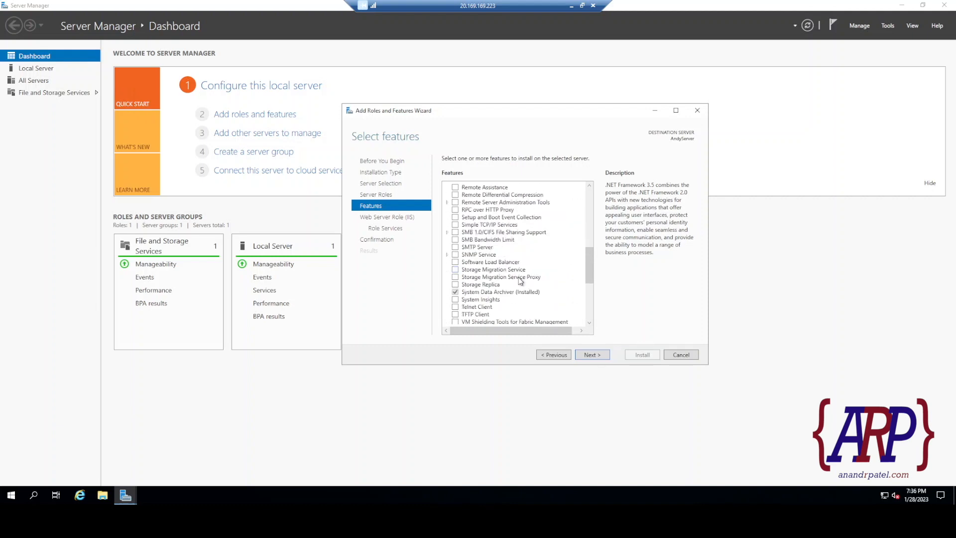
pyautogui.scroll(-5, 498, 269)
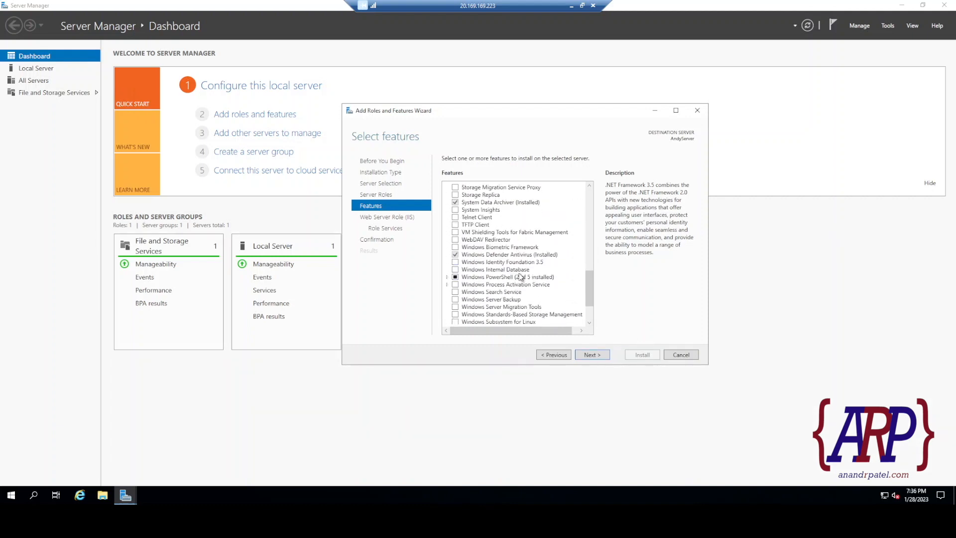
pyautogui.click(588, 355)
pyautogui.click(602, 357)
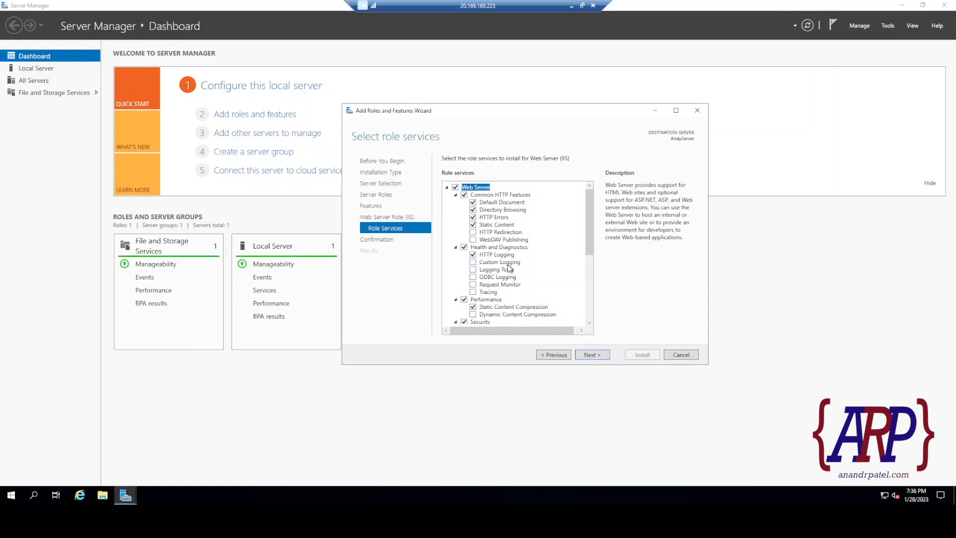
pyautogui.scroll(-4, 509, 268)
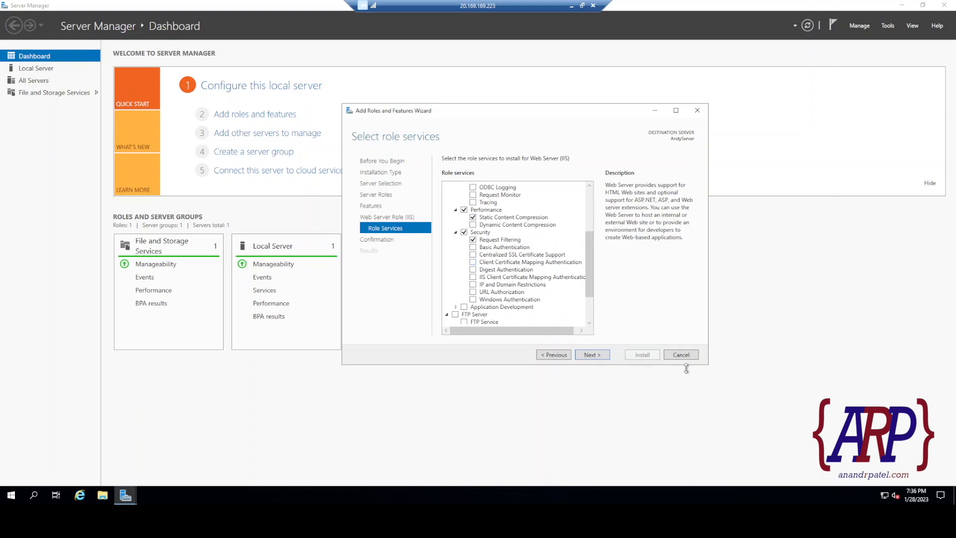
pyautogui.click(603, 356)
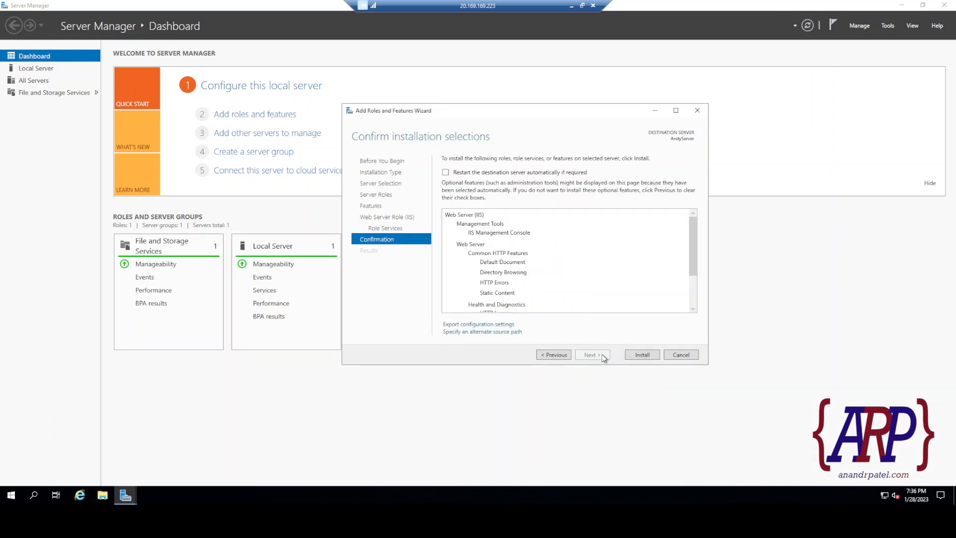
# Install Web Server (IIS) on AndyServer and close the wizard once it succeeds.
pyautogui.click(642, 355)
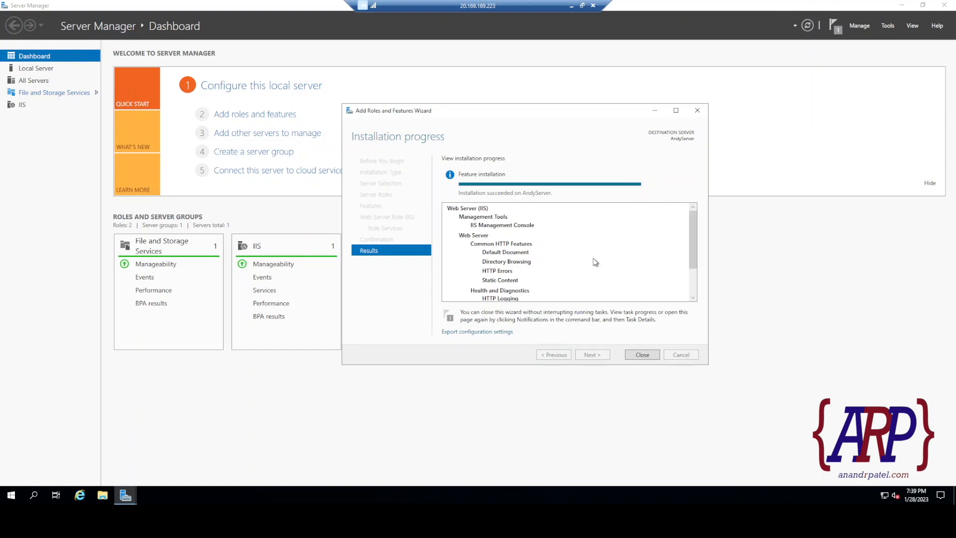
pyautogui.click(642, 355)
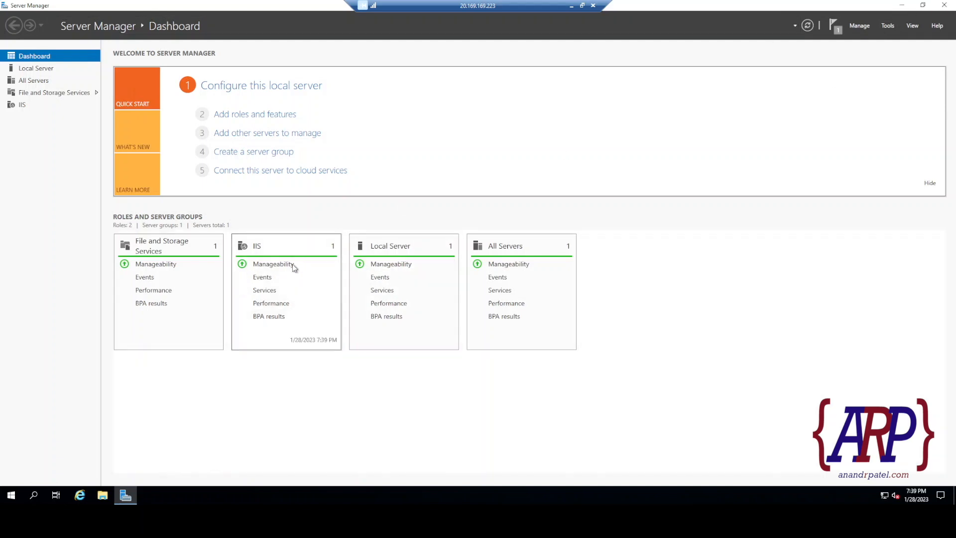
# Browse in File Explorer to C:\inetpub and open the wwwroot folder.
pyautogui.click(901, 5)
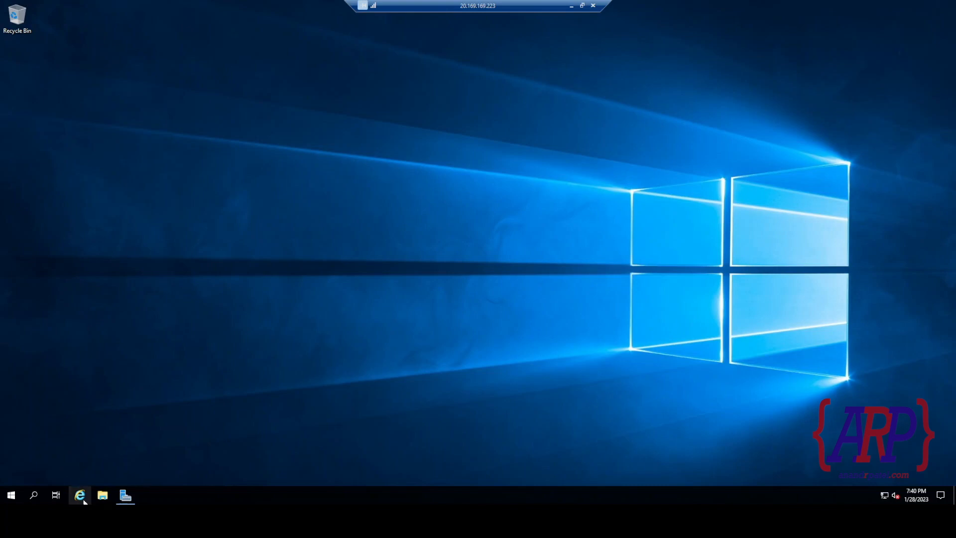
pyautogui.click(102, 495)
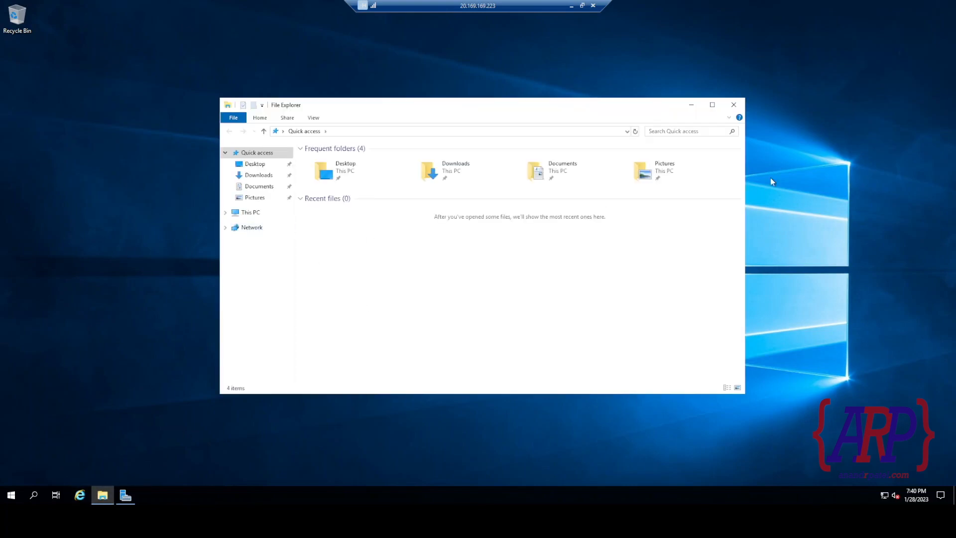
pyautogui.click(246, 212)
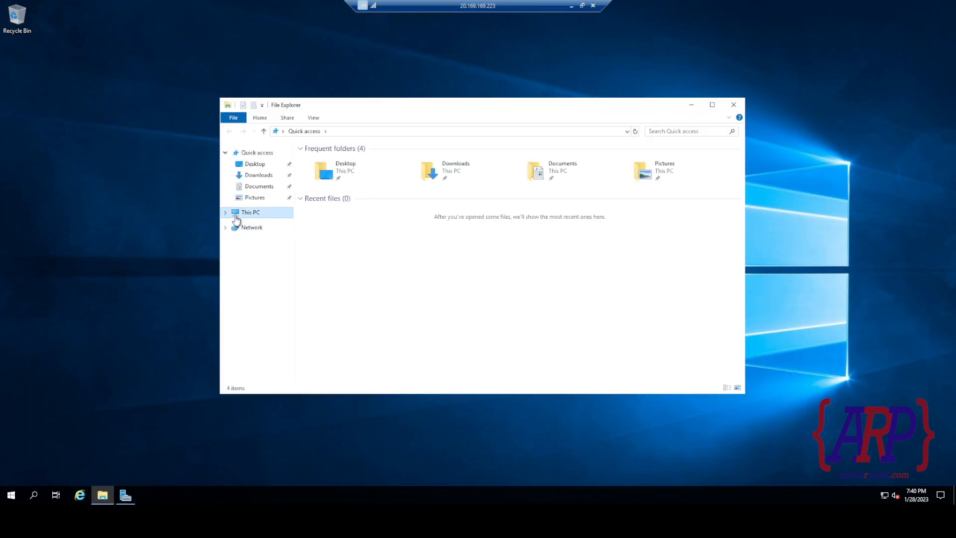
pyautogui.doubleClick(381, 264)
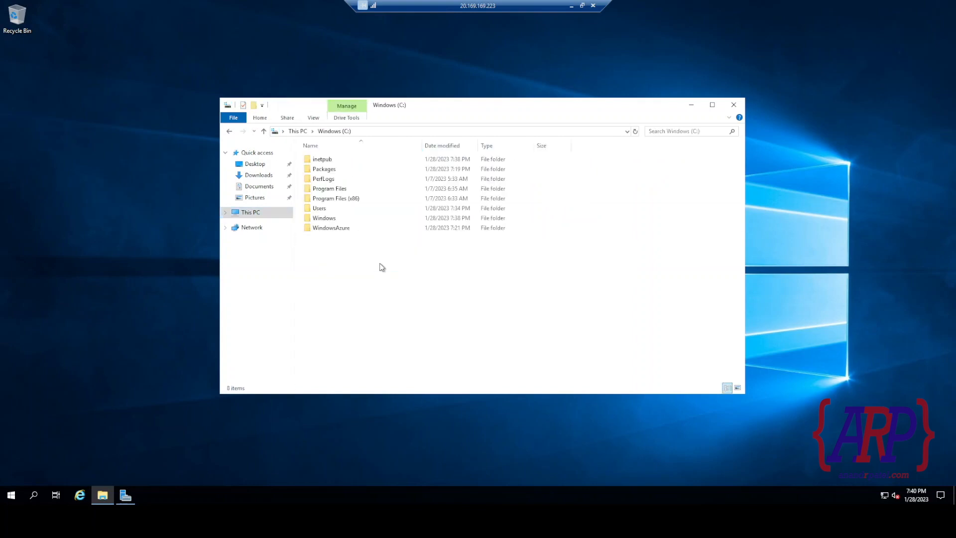
pyautogui.doubleClick(322, 160)
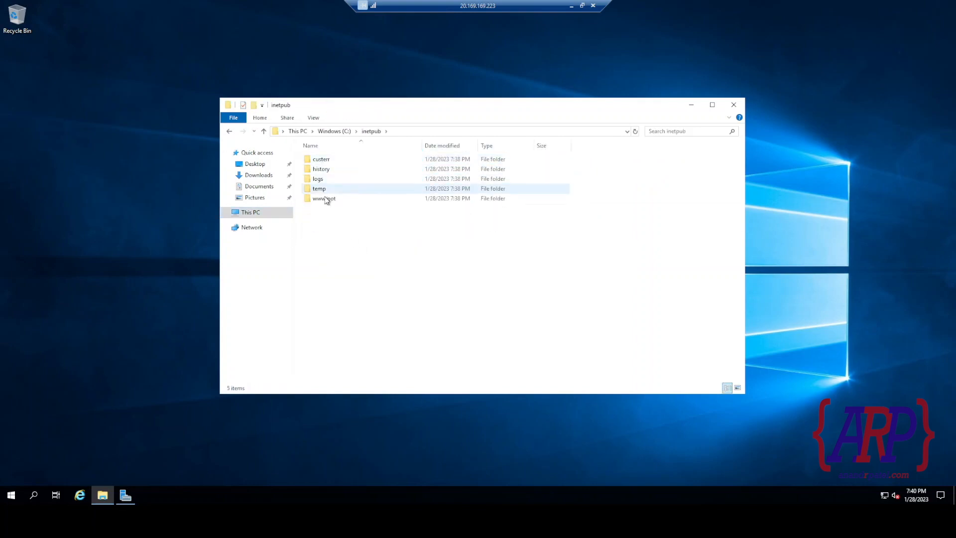
pyautogui.click(326, 199)
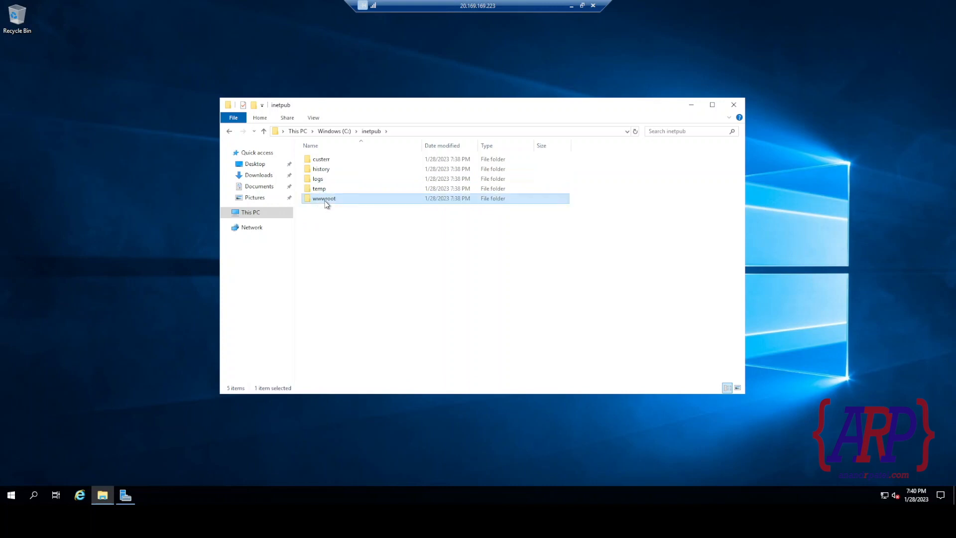
pyautogui.doubleClick(325, 199)
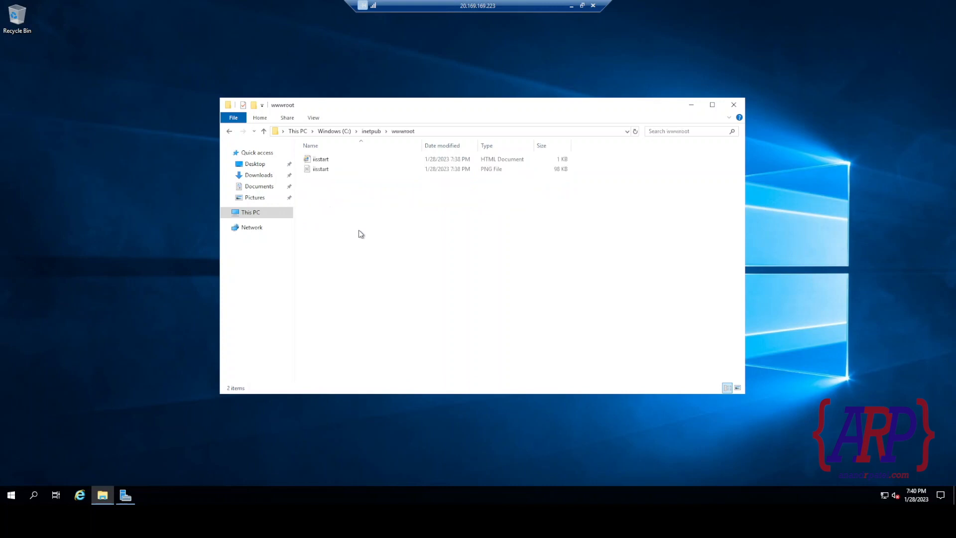
# Create a new folder named TestWebsite inside wwwroot and open it.
pyautogui.rightClick(401, 248)
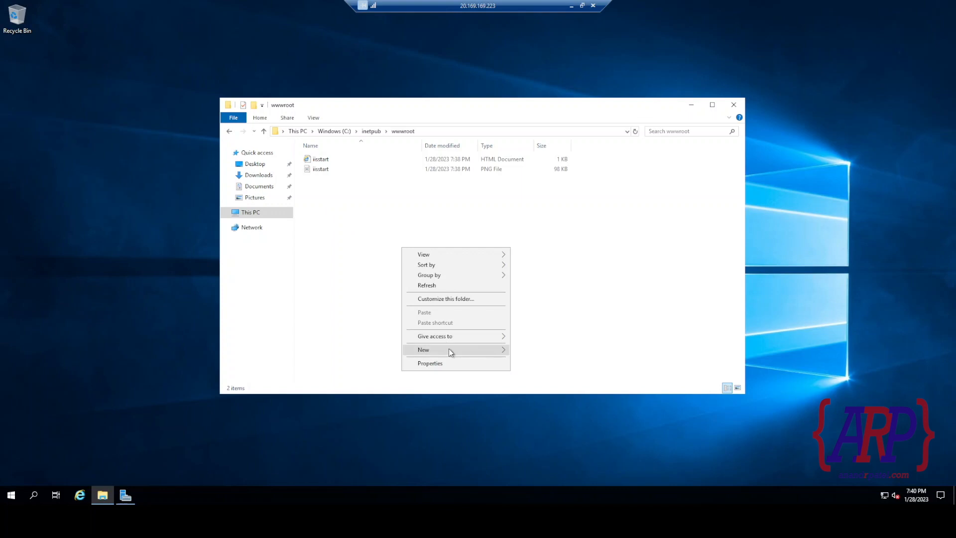
pyautogui.moveTo(449, 349)
pyautogui.click(524, 351)
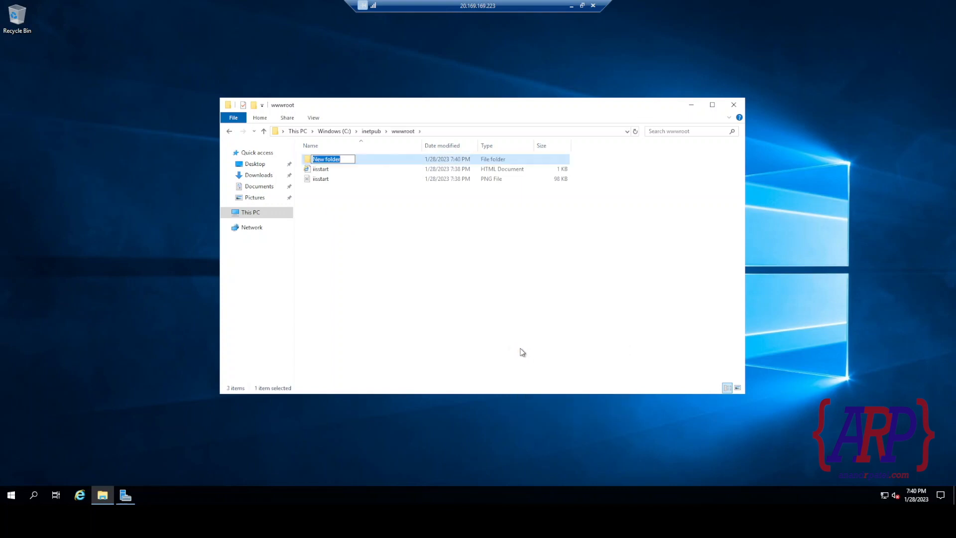
pyautogui.press('BackSpace')
pyautogui.write('TestWebsite')
pyautogui.press('Return')
pyautogui.press('Return')
# Create a new text document in TestWebsite named index.html and select it.
pyautogui.rightClick(425, 232)
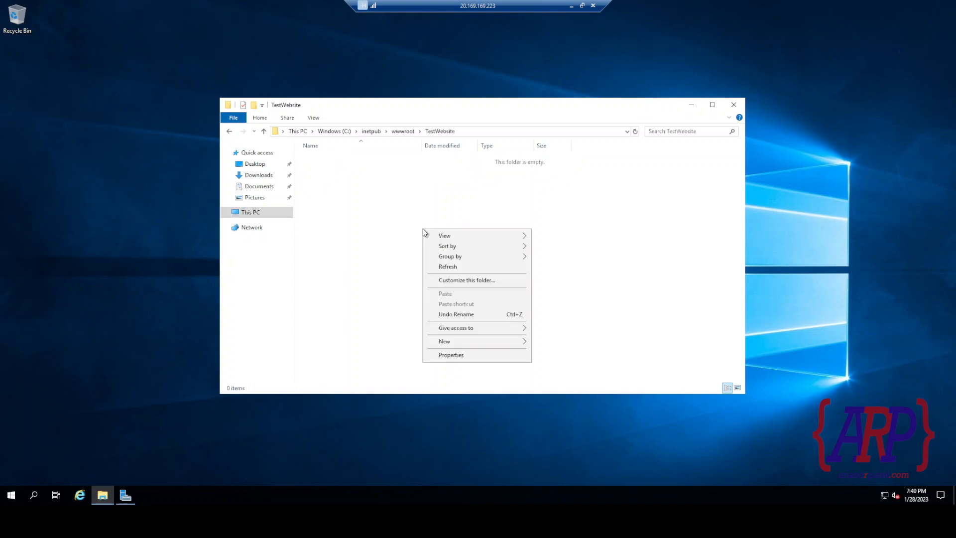
pyautogui.moveTo(486, 343)
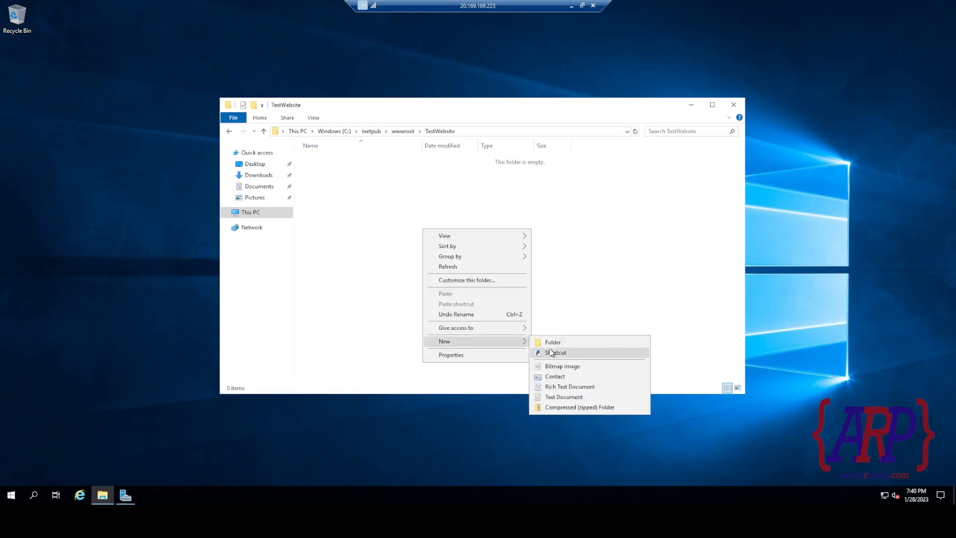
pyautogui.click(396, 270)
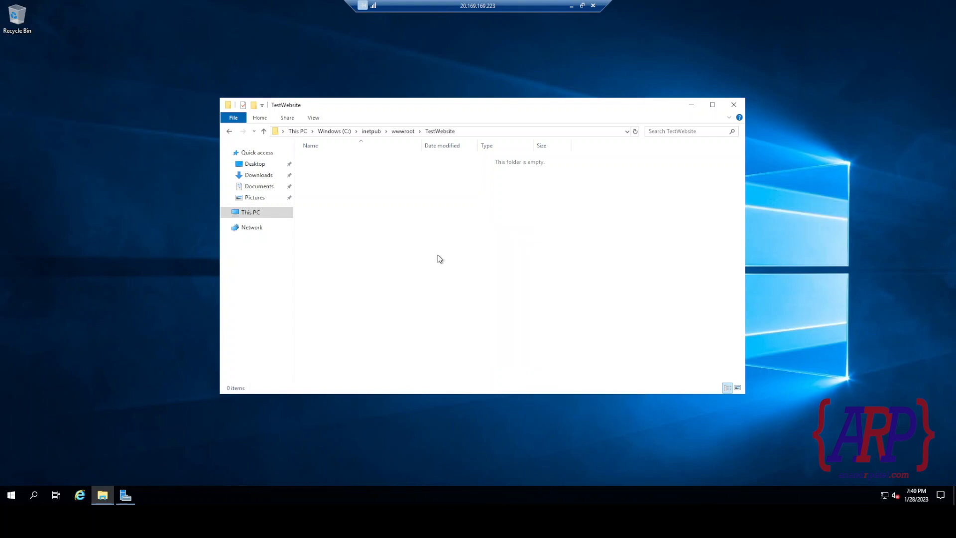
pyautogui.rightClick(437, 249)
pyautogui.moveTo(504, 361)
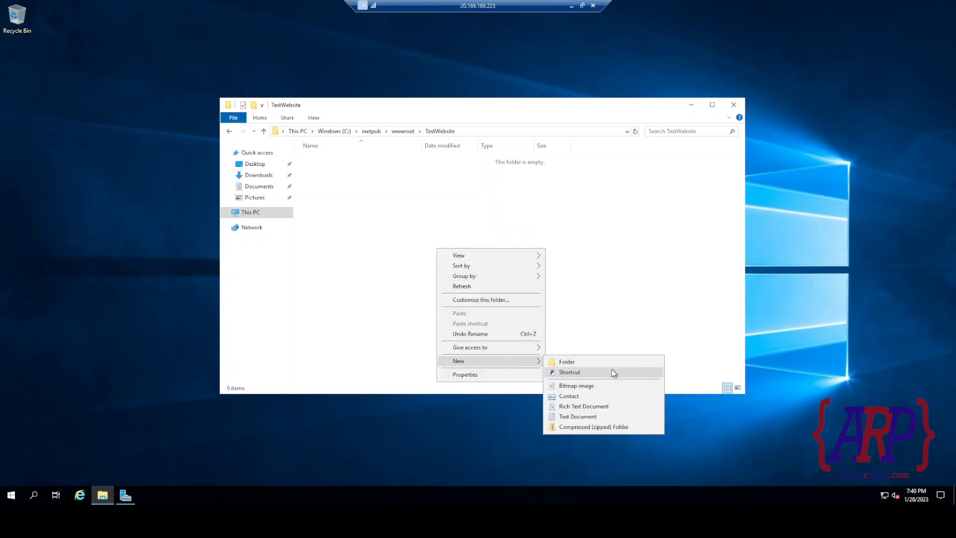
pyautogui.click(570, 419)
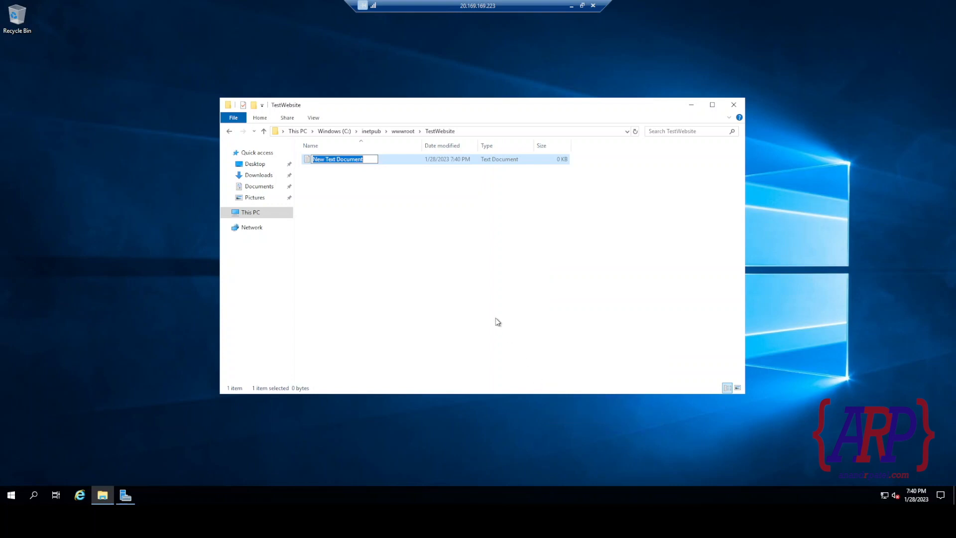
pyautogui.write('inde')
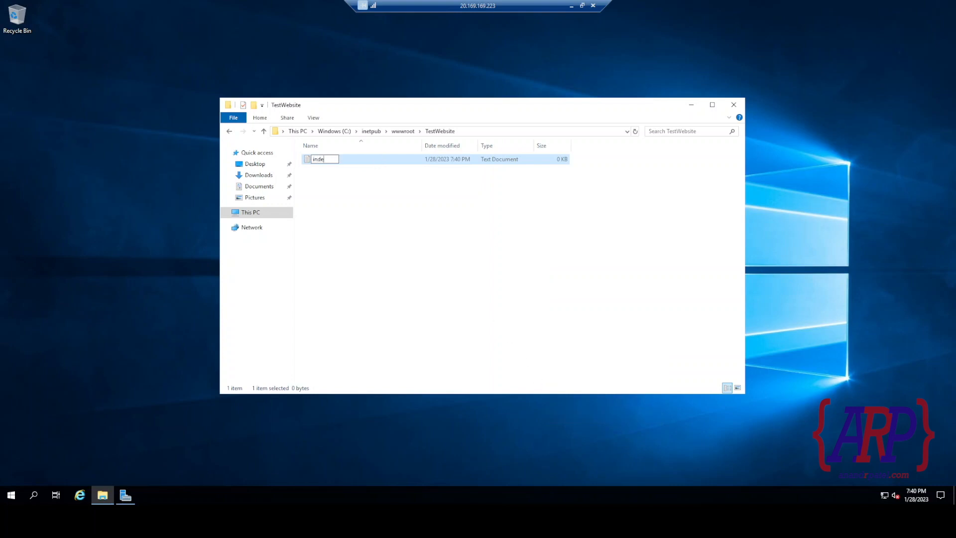
pyautogui.write('x.html')
pyautogui.press('Return')
pyautogui.click(495, 318)
# In index.html, write html and body tags with an h1 heading 'TechAcademy Week2'.
pyautogui.doubleClick(331, 159)
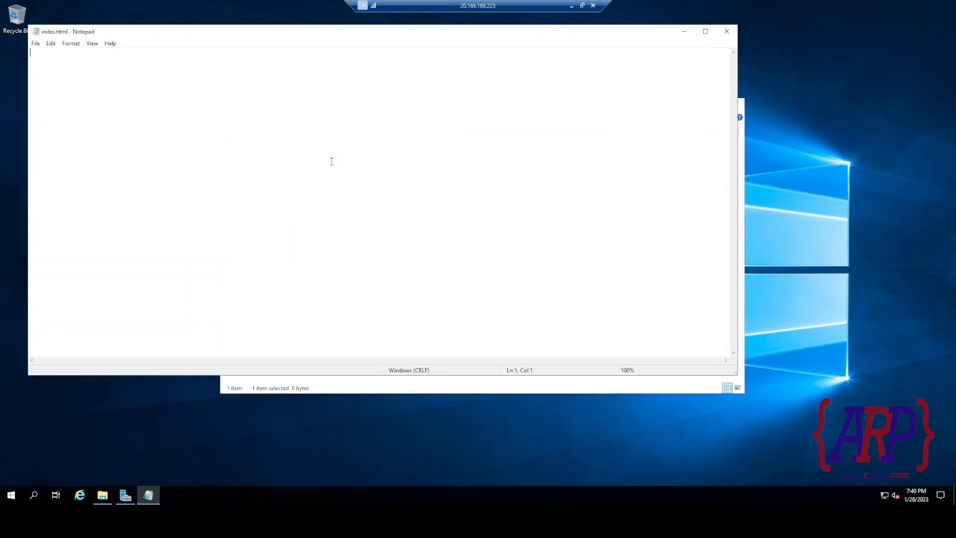
pyautogui.write('<>')
pyautogui.write('html')
pyautogui.write('</html')
pyautogui.press('Return')
pyautogui.write('<body></body?>')
pyautogui.press('BackSpace')
pyautogui.press('BackSpace')
pyautogui.press('Return')
pyautogui.press('Return')
pyautogui.write('<h1></h1>')
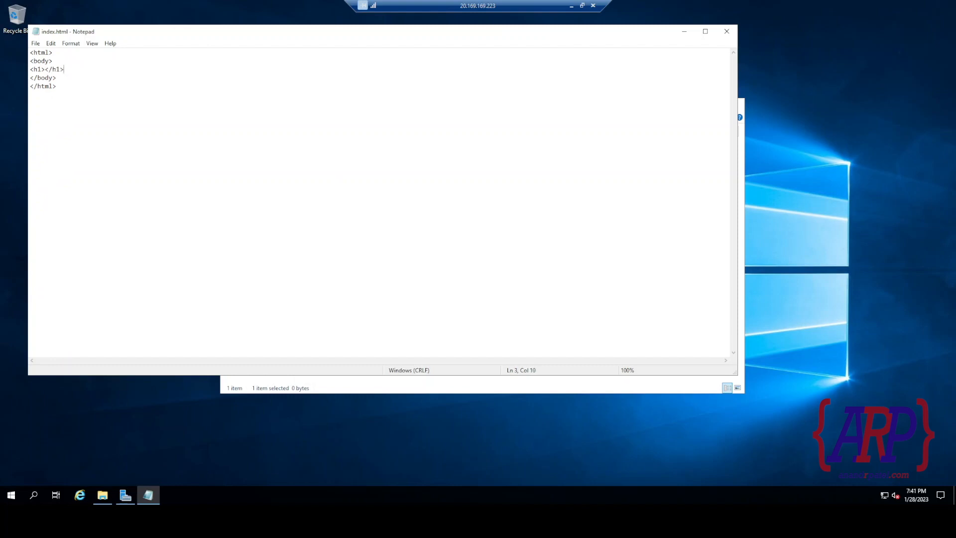
pyautogui.write('Teach')
pyautogui.press('BackSpace')
pyautogui.press('BackSpace')
pyautogui.press('BackSpace')
pyautogui.write('ch Academy')
pyautogui.press('BackSpace')
pyautogui.press('BackSpace')
pyautogui.write('WEbs')
pyautogui.press('BackSpace')
pyautogui.press('BackSpace')
pyautogui.press('BackSpace')
pyautogui.write('eek2')
# Save the page as "index.html" through Save As, then close Notepad.
pyautogui.hotkey('ctrl', 'a')
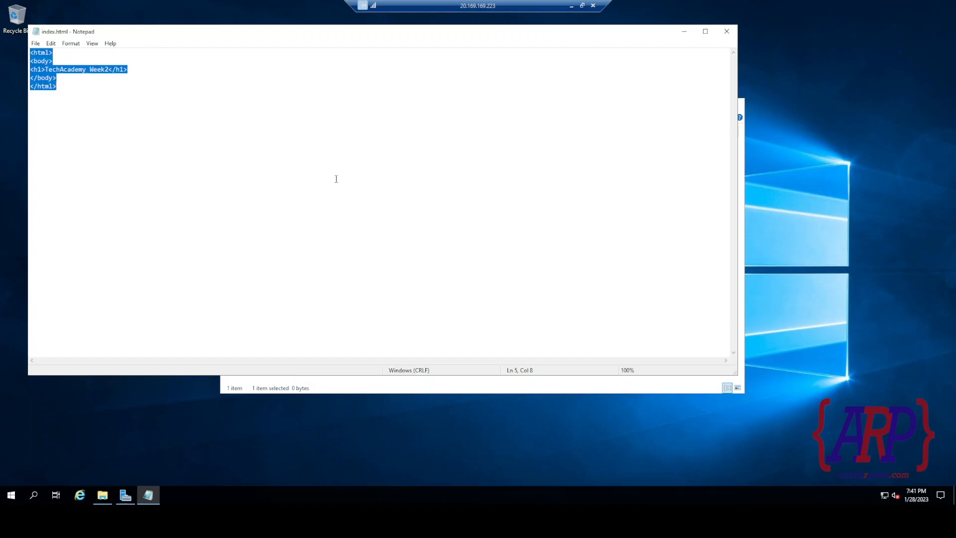
pyautogui.hotkey('ctrl', 's')
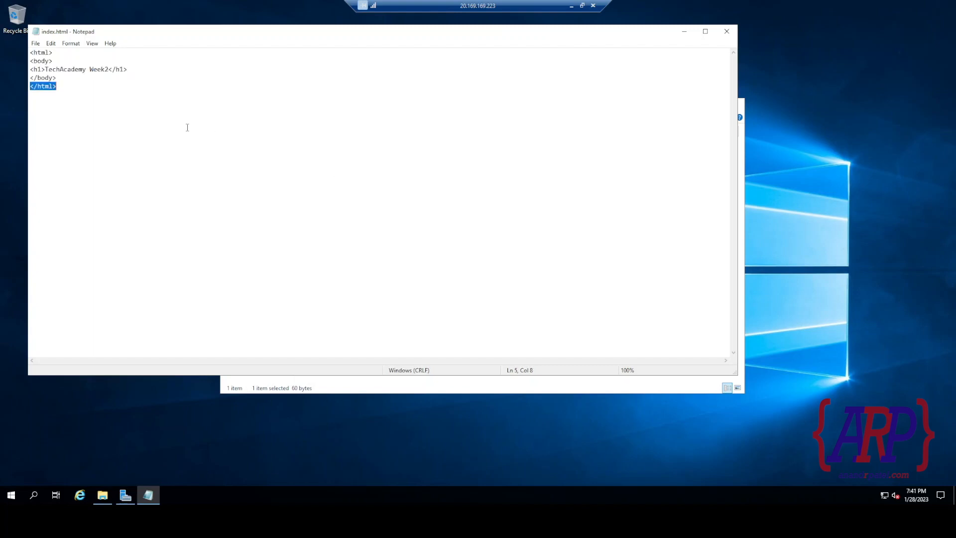
pyautogui.click(35, 44)
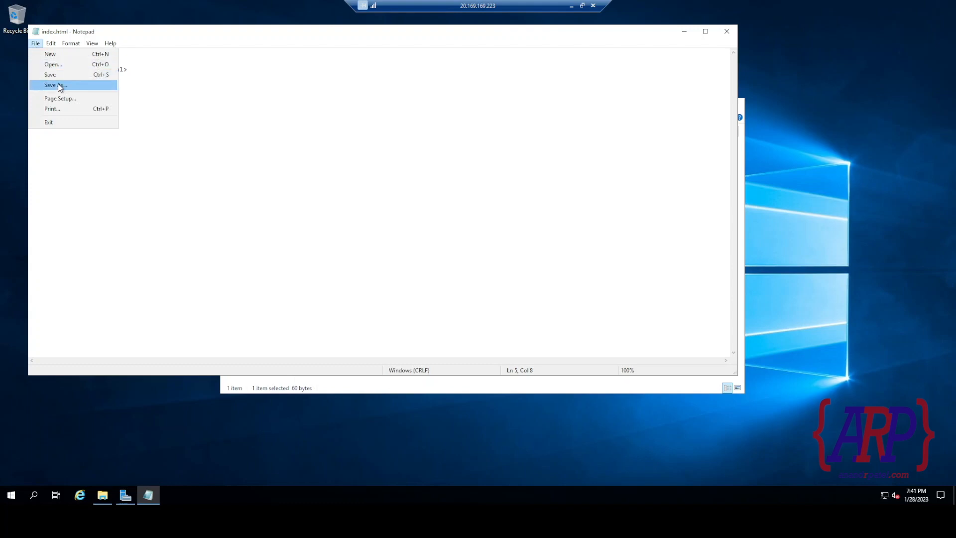
pyautogui.click(60, 85)
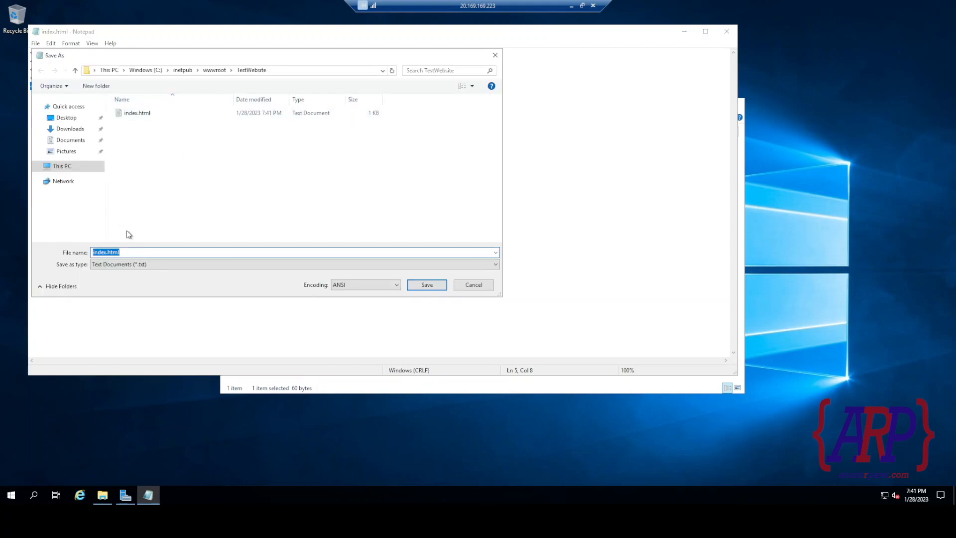
pyautogui.click(131, 253)
pyautogui.write("'")
pyautogui.press('BackSpace')
pyautogui.write('"')
pyautogui.press('Return')
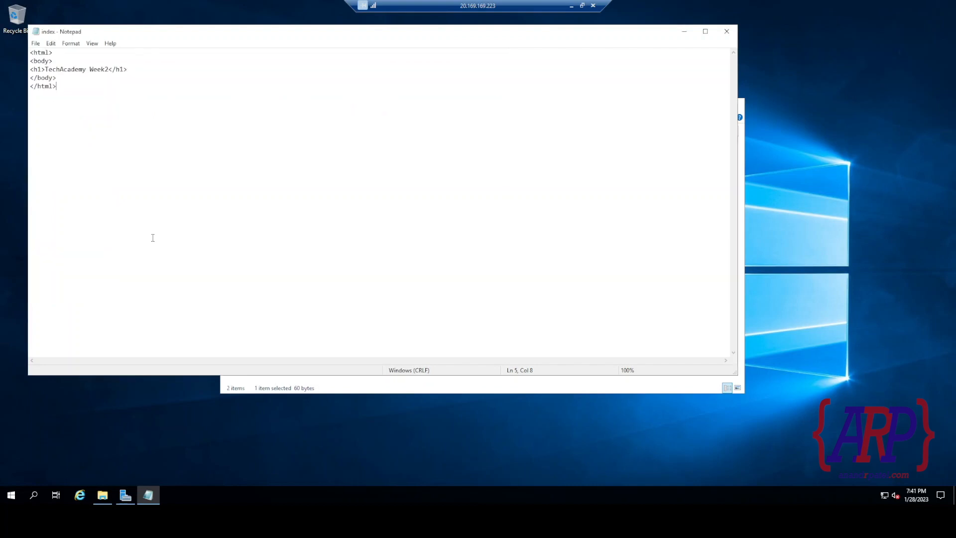
pyautogui.click(727, 31)
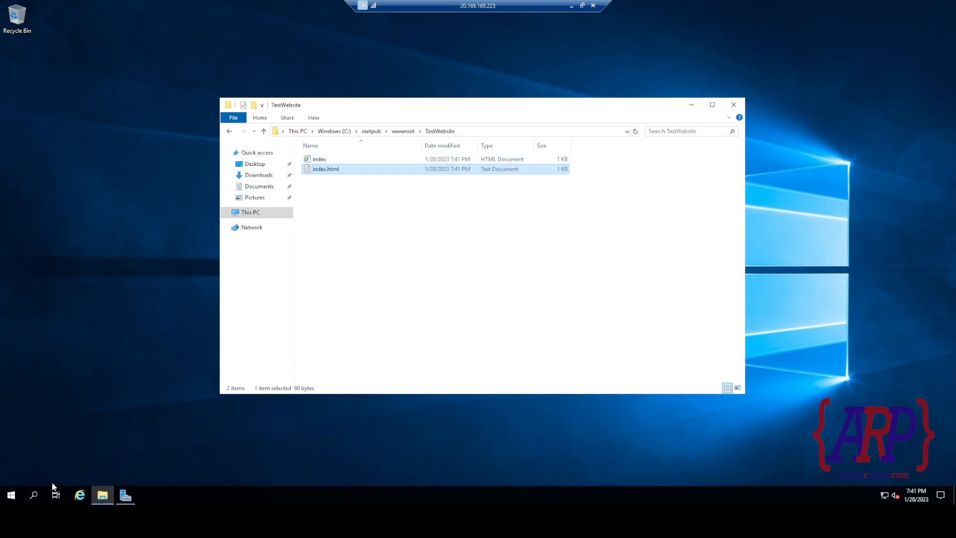
# Launch IIS Manager and expand AndyServer > Sites > Default Web Site to show TestWebsite.
pyautogui.click(35, 496)
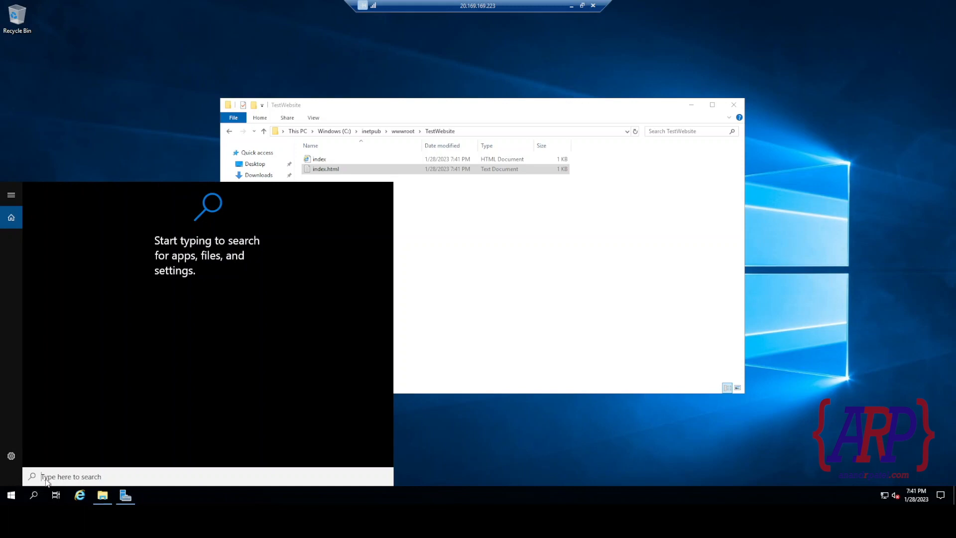
pyautogui.write('iis')
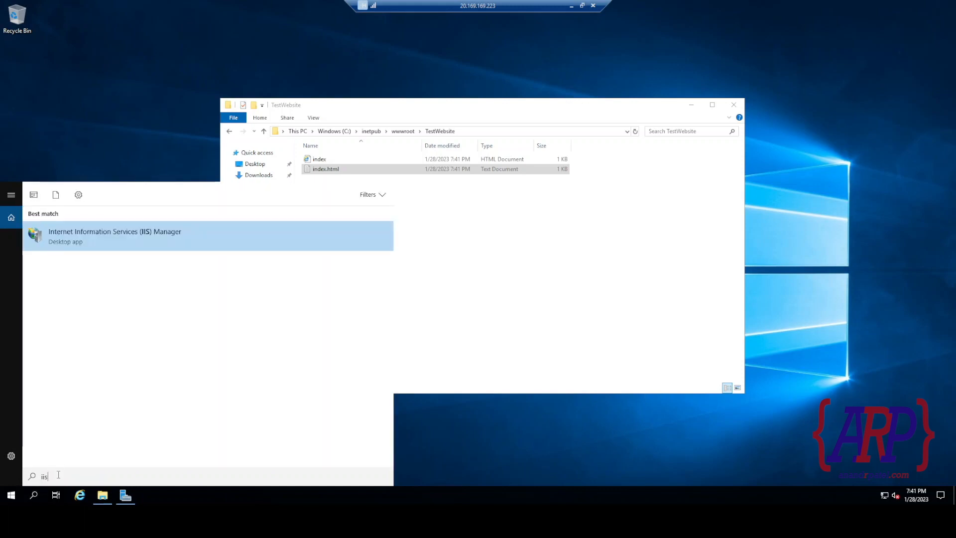
pyautogui.click(80, 242)
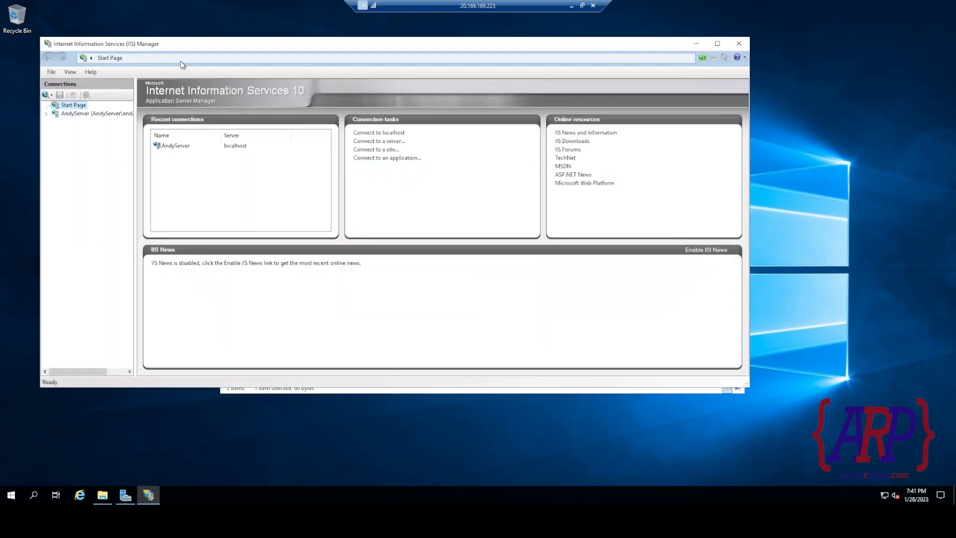
pyautogui.moveTo(179, 44); pyautogui.dragTo(301, 89)
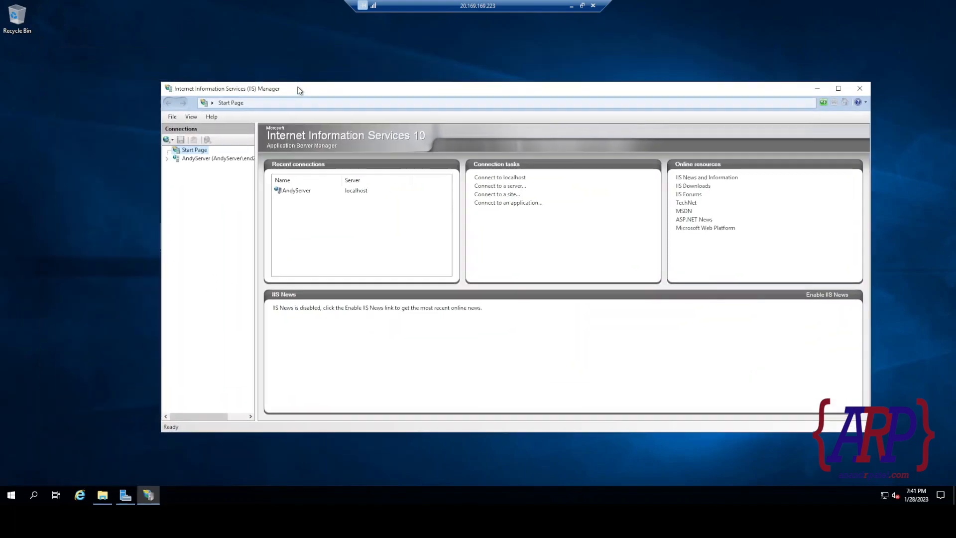
pyautogui.click(173, 160)
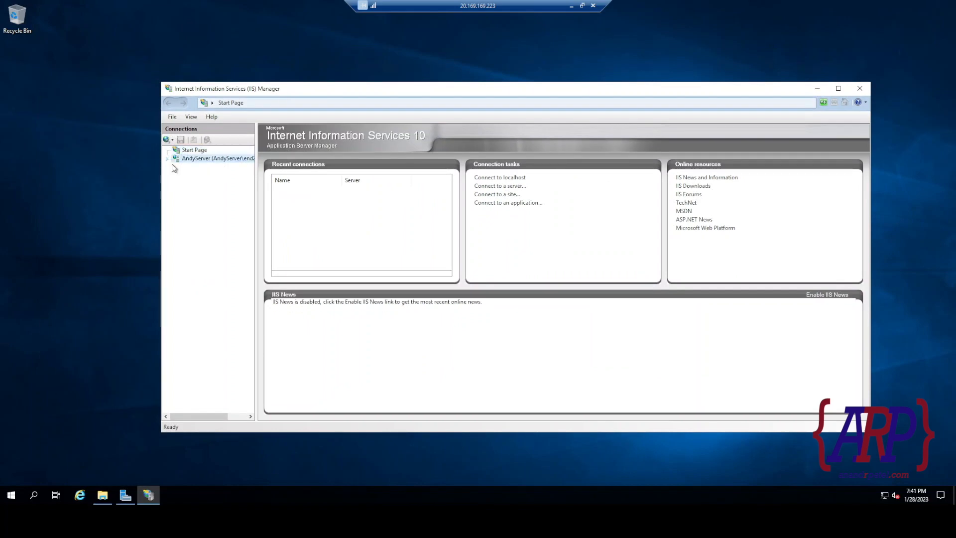
pyautogui.click(167, 159)
pyautogui.click(176, 176)
pyautogui.click(192, 184)
pyautogui.click(185, 184)
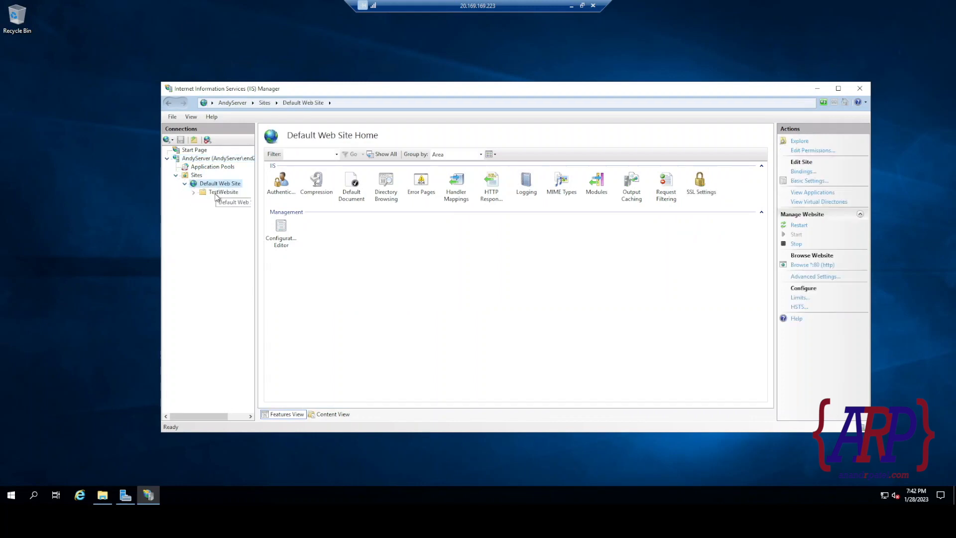
pyautogui.click(219, 193)
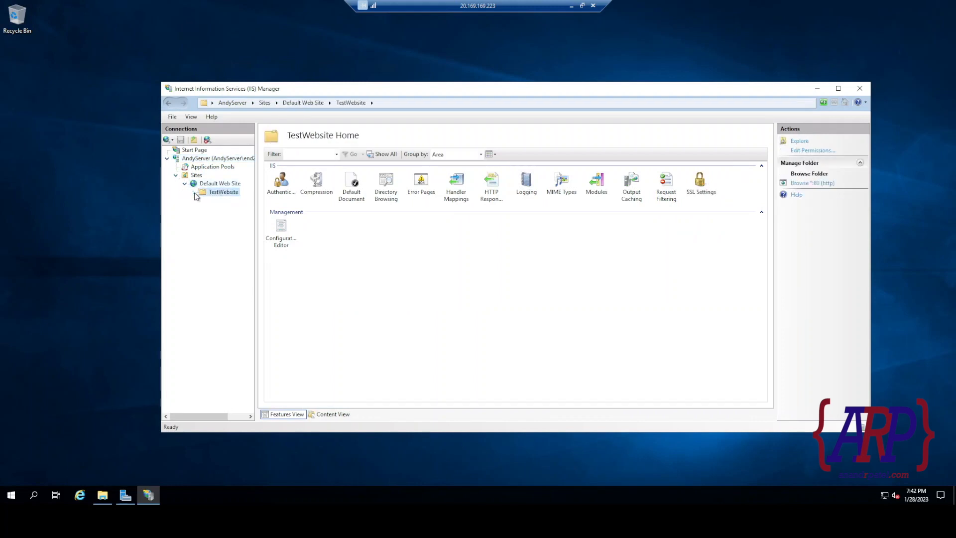
# Remove the Default Web Site and confirm the removal.
pyautogui.click(209, 186)
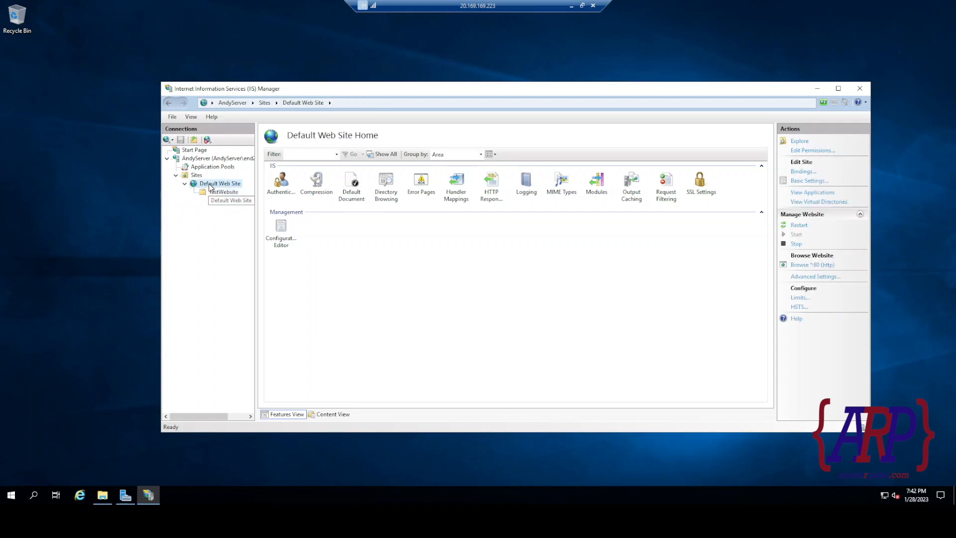
pyautogui.rightClick(210, 187)
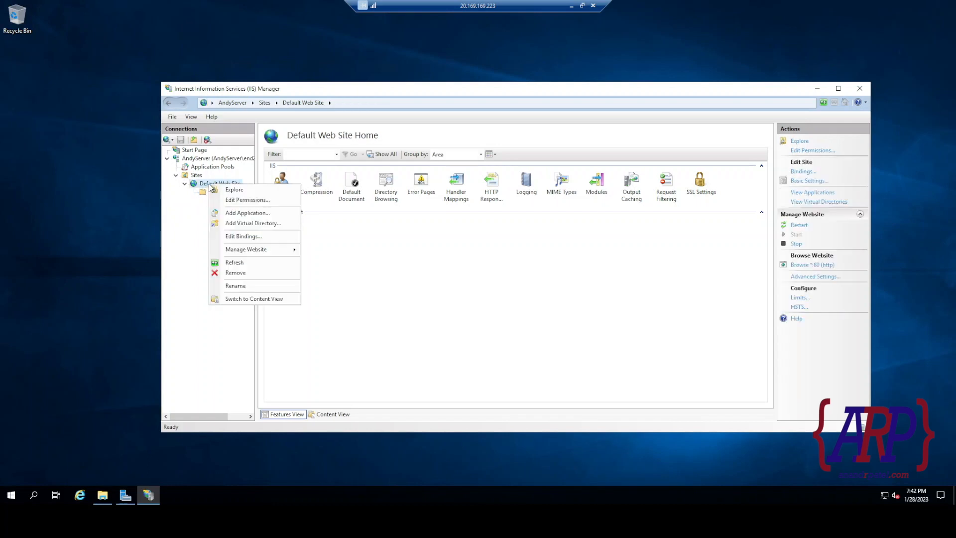
pyautogui.click(249, 275)
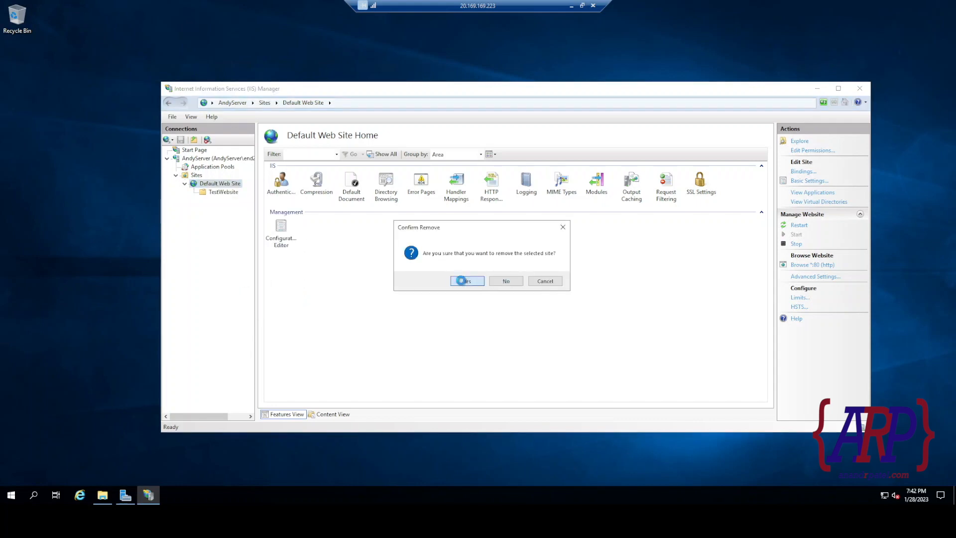
pyautogui.click(466, 281)
# Add a new website under Sites with the site name TestWebsite.
pyautogui.rightClick(197, 176)
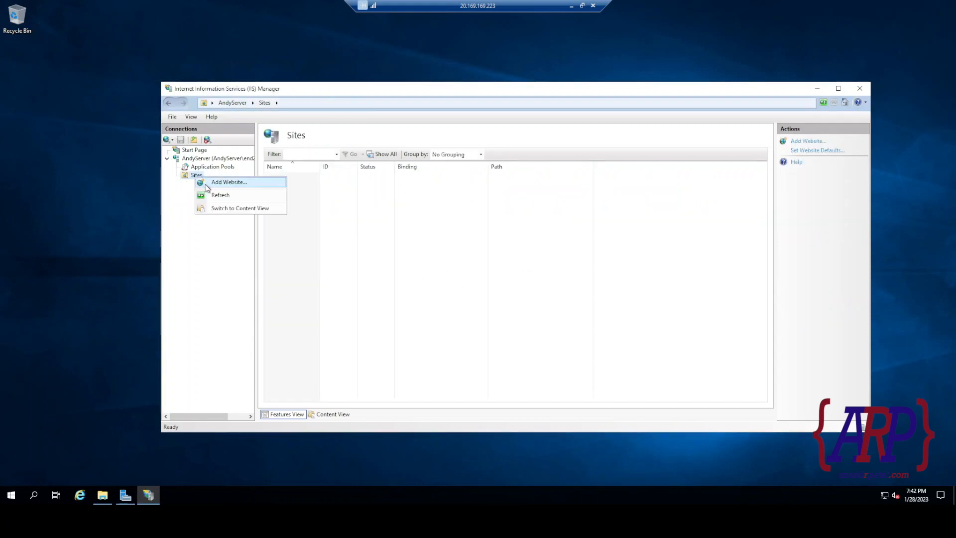
pyautogui.click(219, 182)
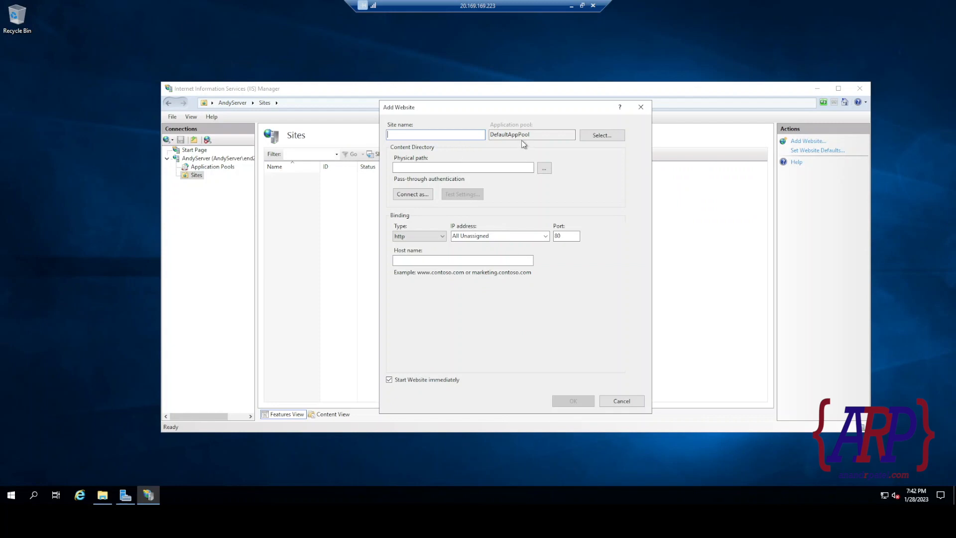
pyautogui.write('TestWebs')
# Set the physical path to C:\inetpub\wwwroot\TestWebsite, create the site, and minimize remote desktop.
pyautogui.click(545, 168)
pyautogui.scroll(-2, 444, 271)
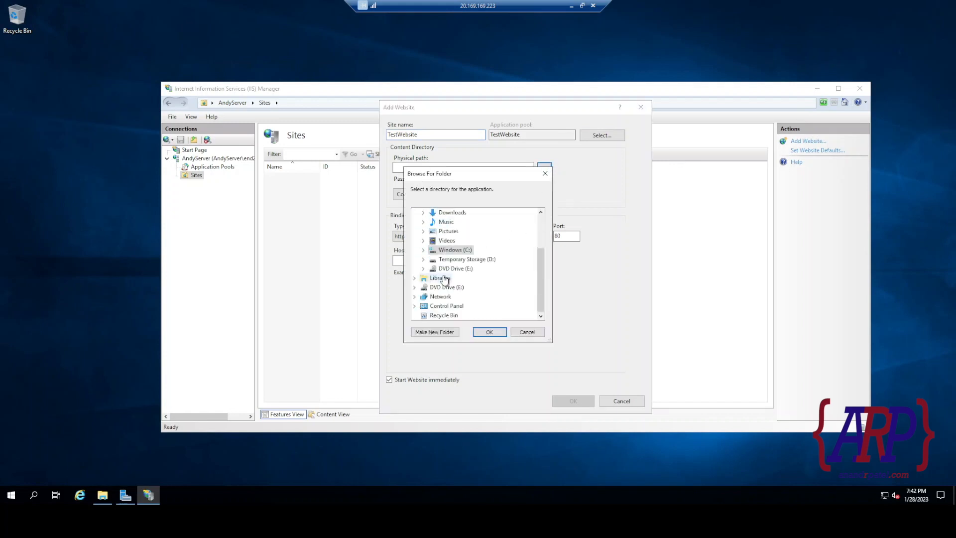
pyautogui.click(423, 250)
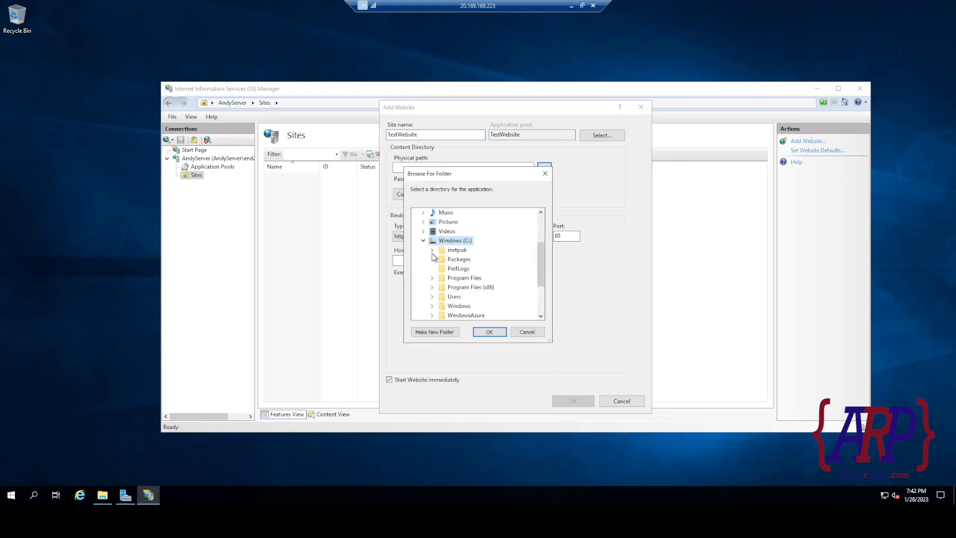
pyautogui.click(432, 249)
pyautogui.click(440, 296)
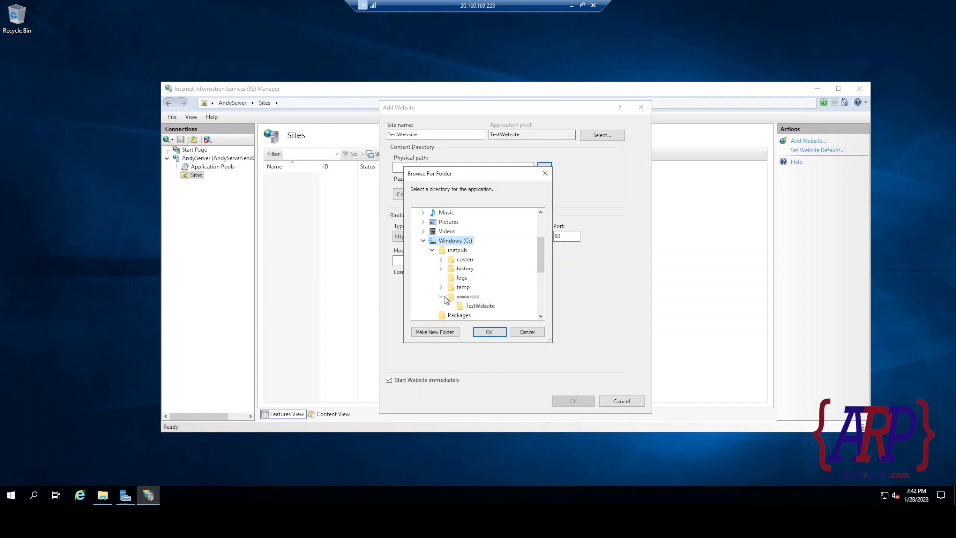
pyautogui.click(463, 306)
pyautogui.scroll(-3, 517, 297)
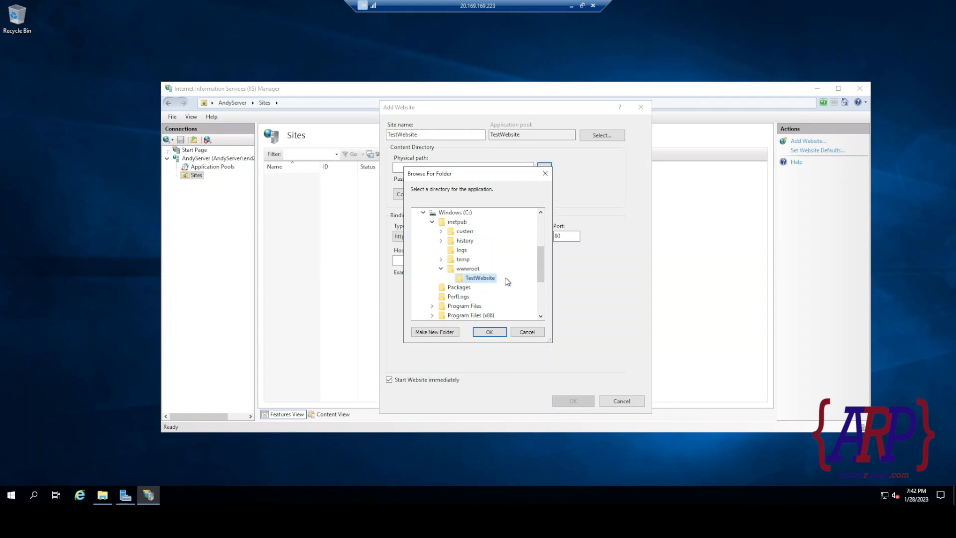
pyautogui.click(495, 331)
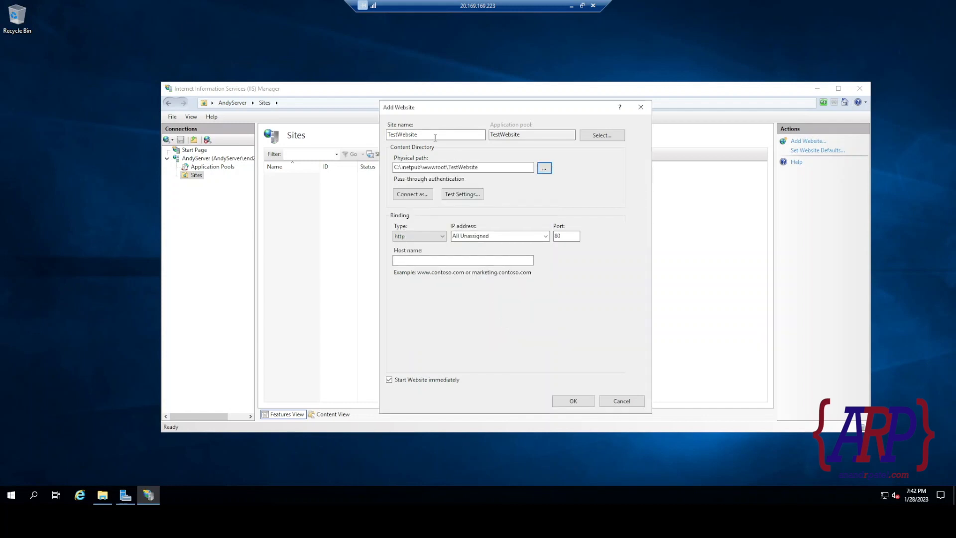
pyautogui.click(573, 401)
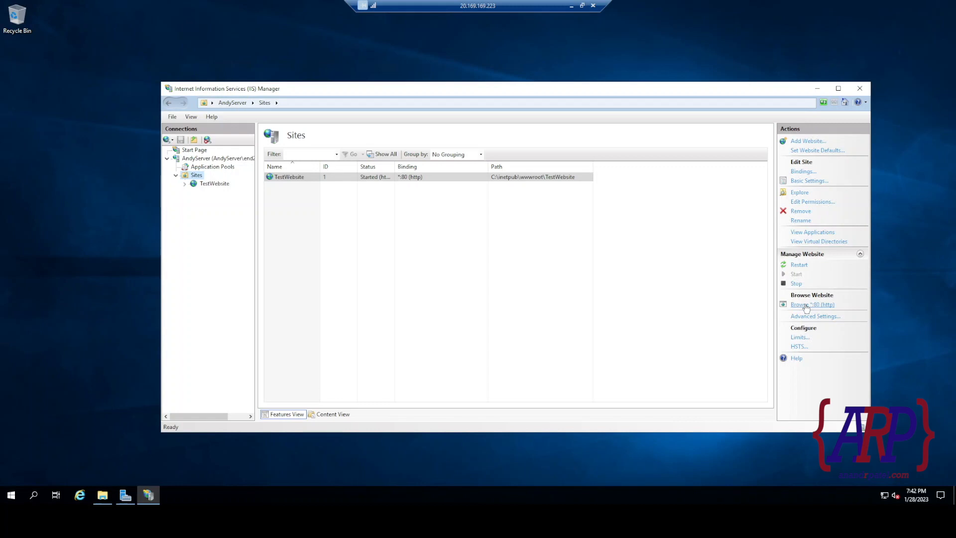
pyautogui.click(572, 5)
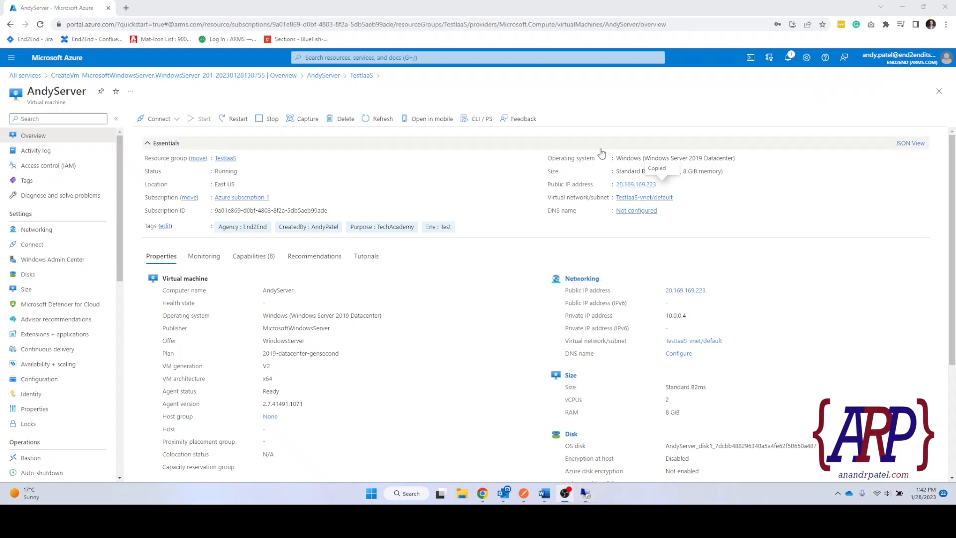
# Copy the public IP 20.169.169.223 into a new Chrome tab and load the TechAcademy Week2 page.
pyautogui.click(662, 185)
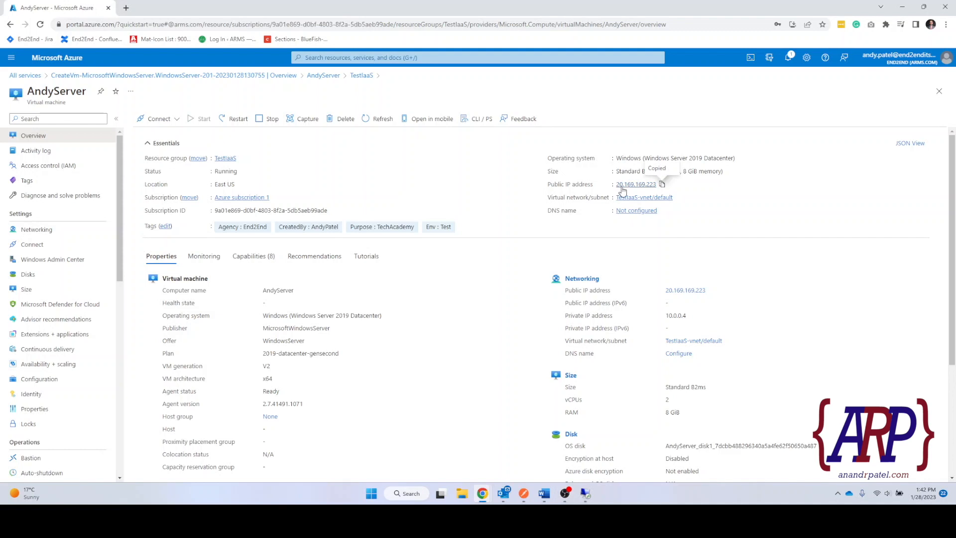
pyautogui.click(126, 8)
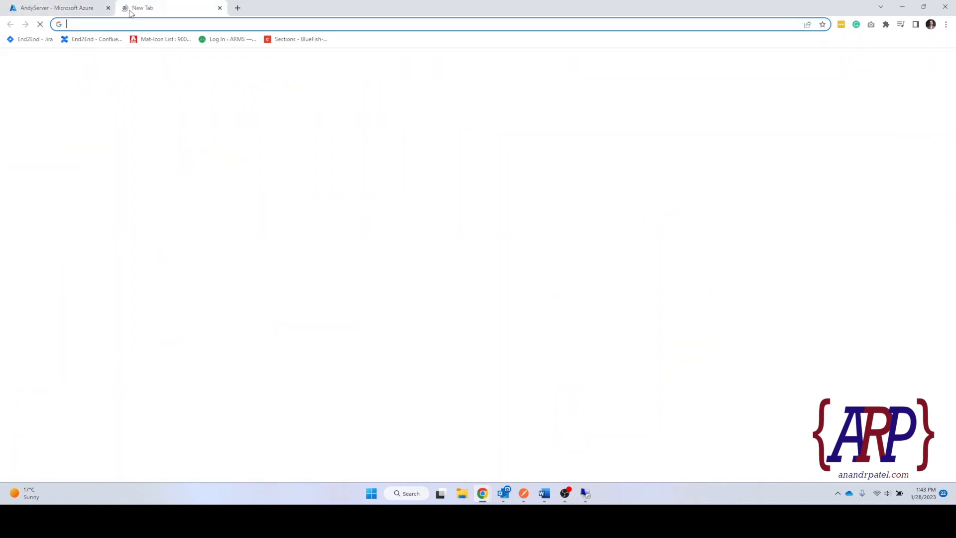
pyautogui.hotkey('ctrl', 'v')
pyautogui.press('Return')
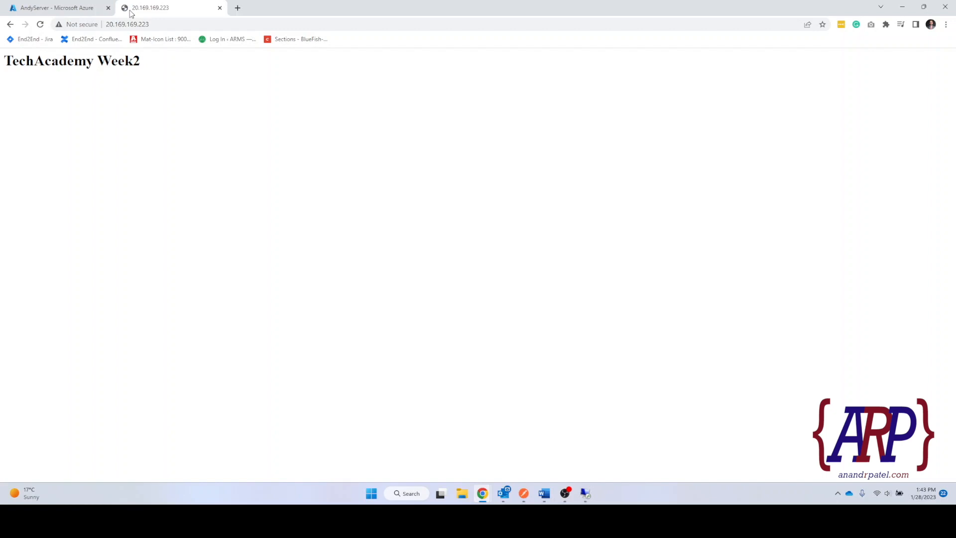
pyautogui.moveTo(154, 71); pyautogui.dragTo(13, 62)
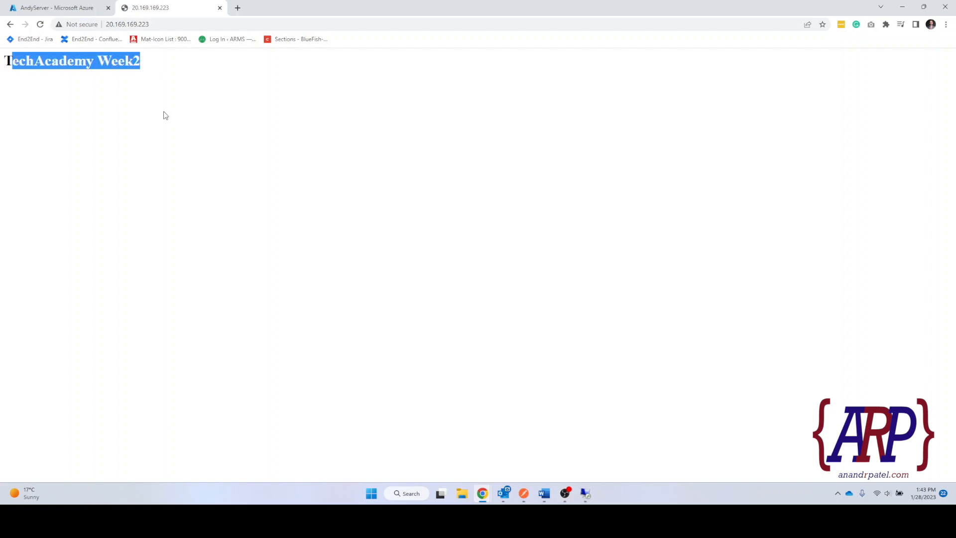
pyautogui.click(166, 115)
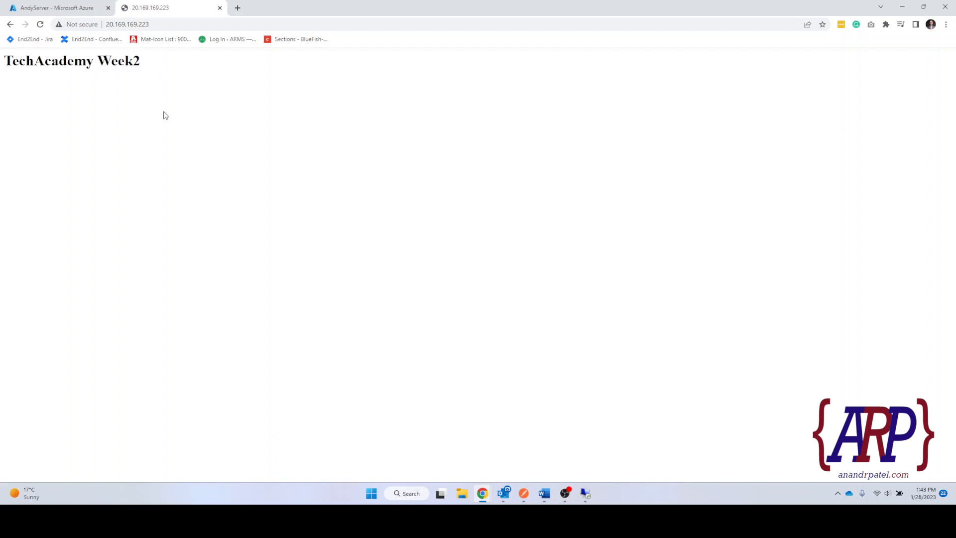